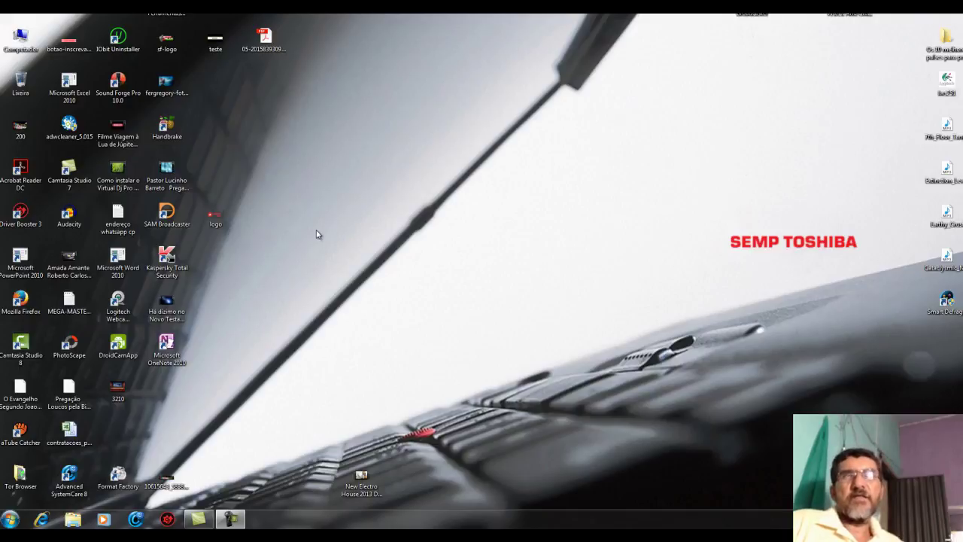
Open Mozilla Firefox and go to YouTube from the Google apps
right_click(23, 299)
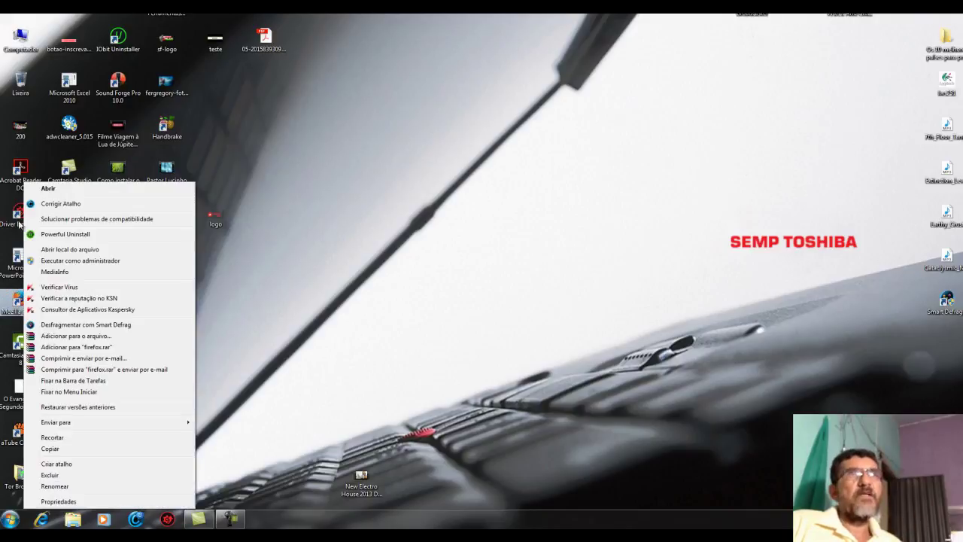
click(48, 189)
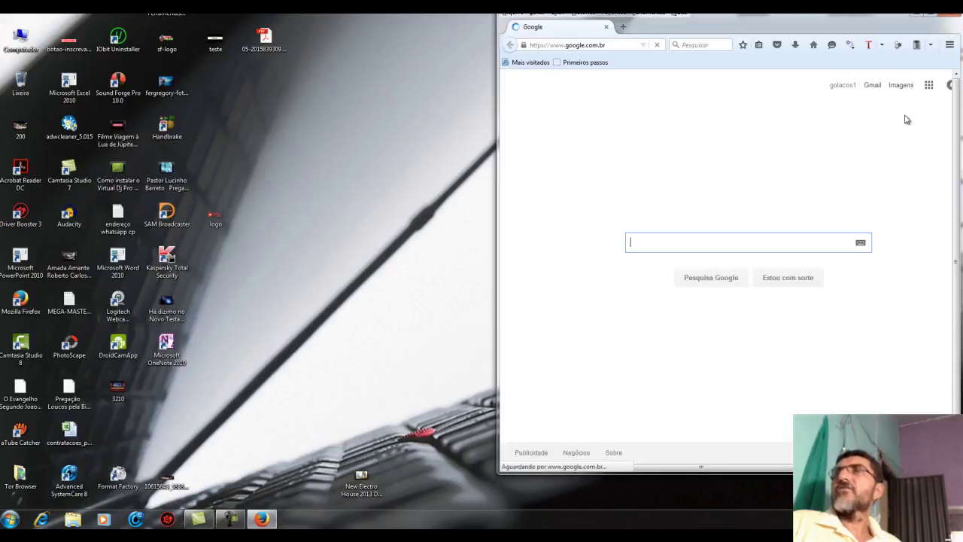
click(929, 87)
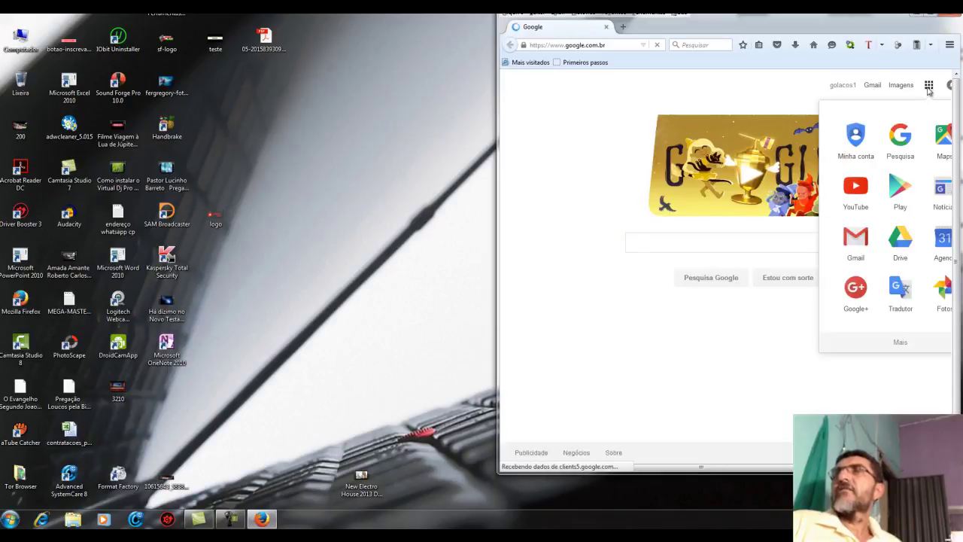
click(857, 190)
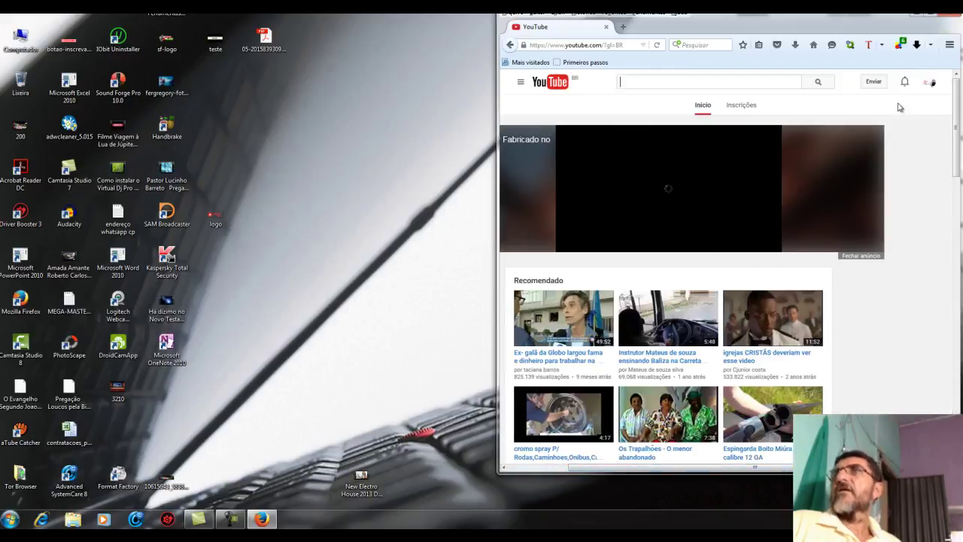
Go to the live streaming events in YouTube's Estúdio de Criação and start a new live event
click(932, 88)
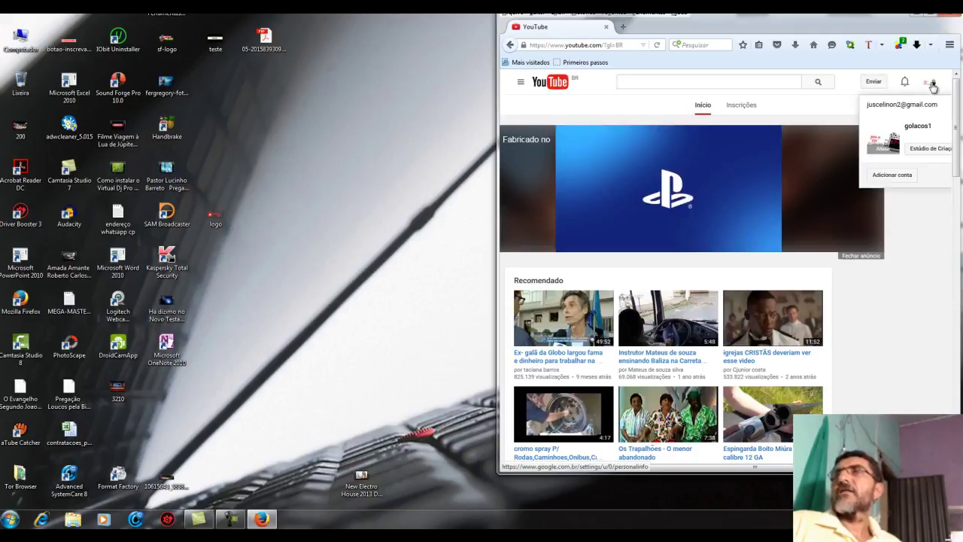
click(927, 152)
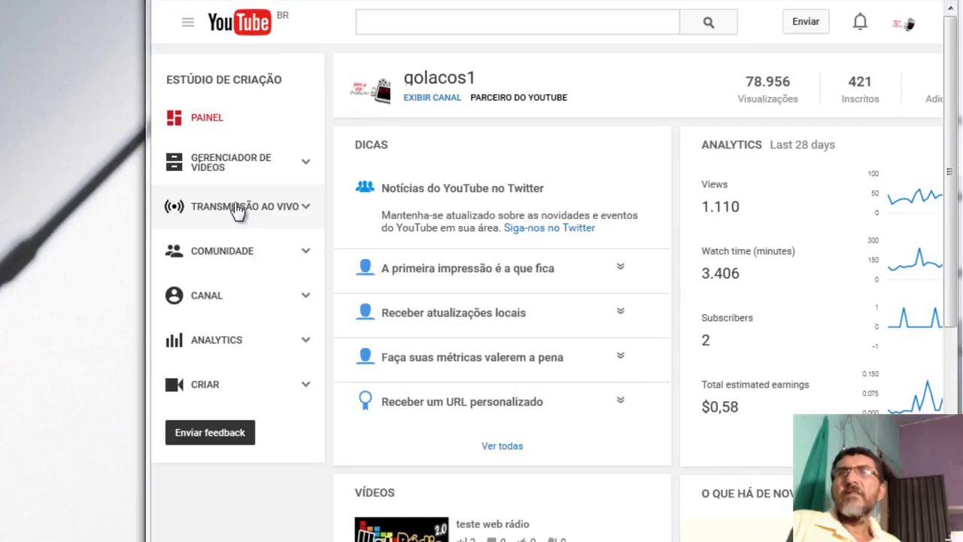
click(237, 211)
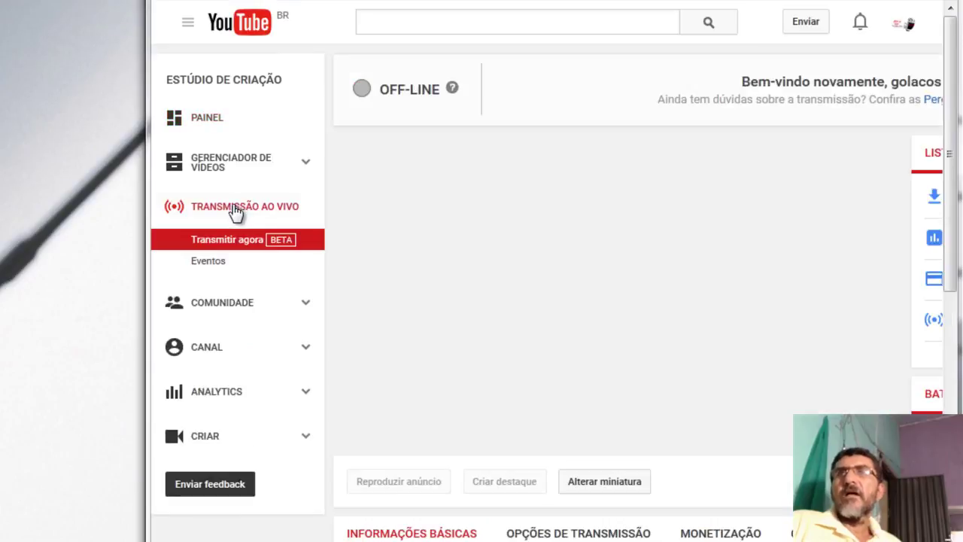
click(215, 269)
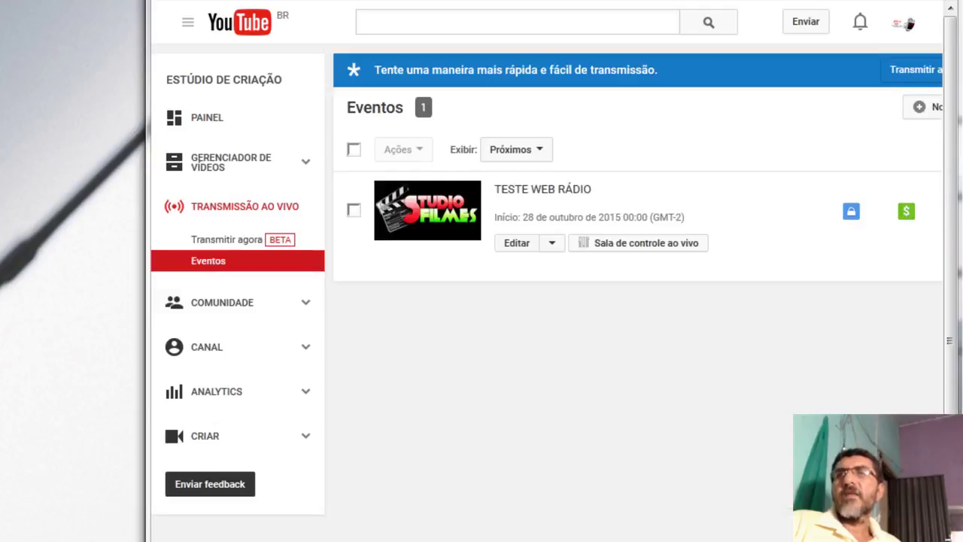
scroll(545, 285, right, 3)
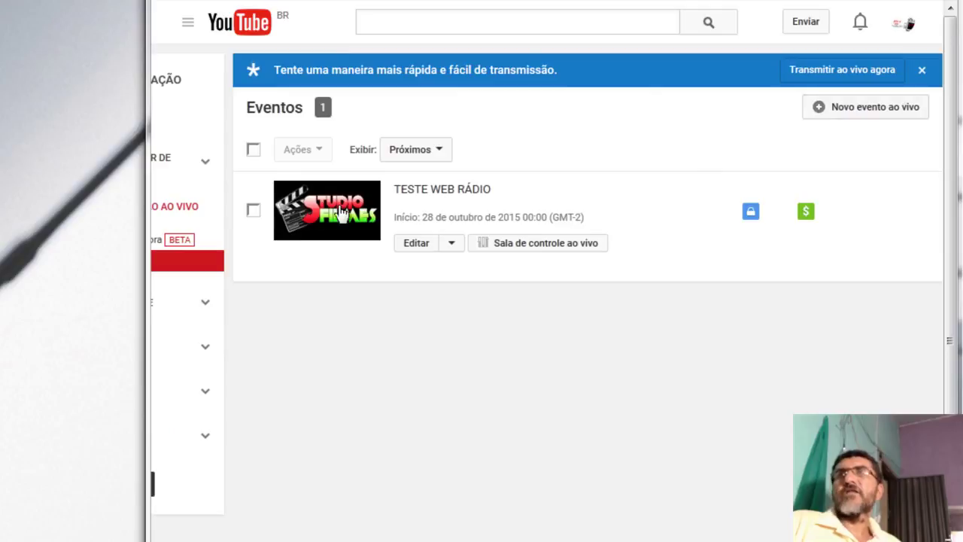
click(862, 115)
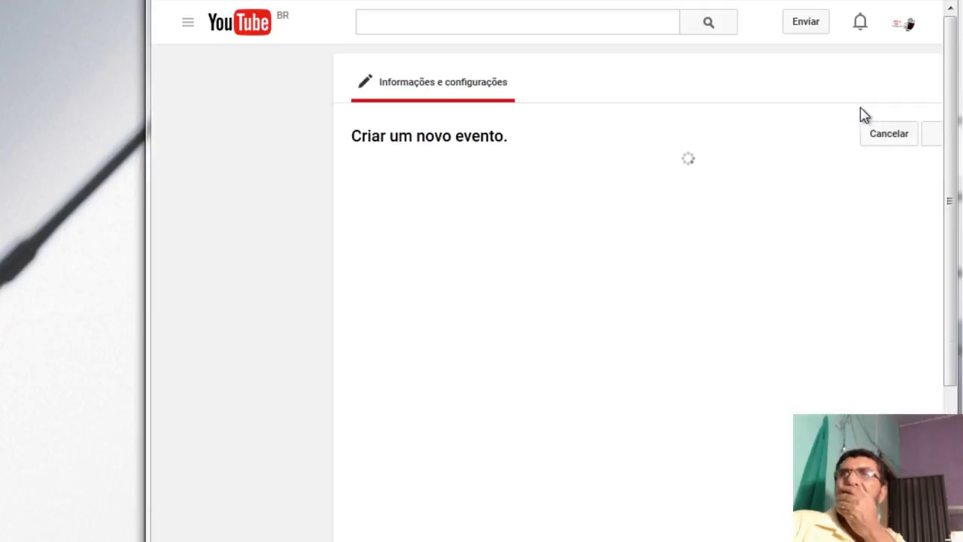
Title the new event "Teste" and enter "teste" as its description
click(411, 233)
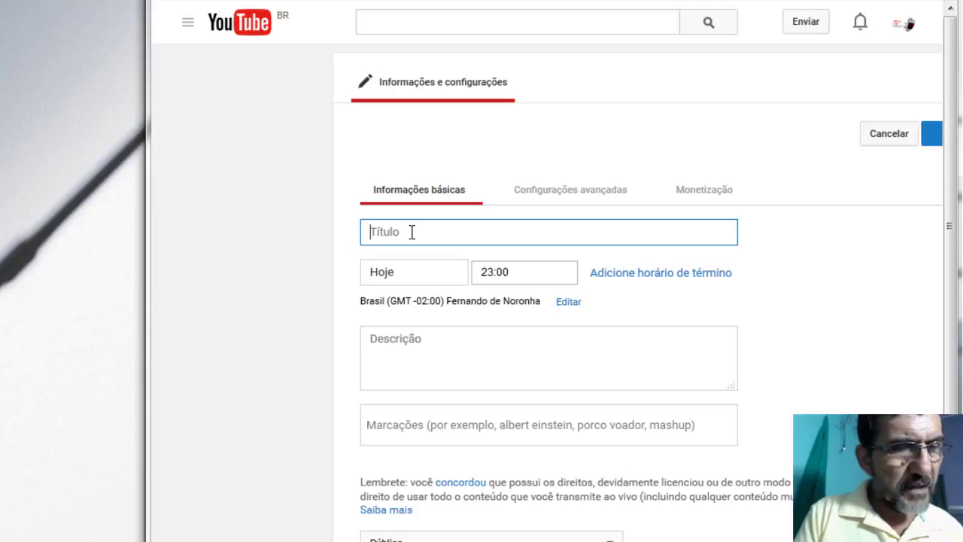
text(Teste)
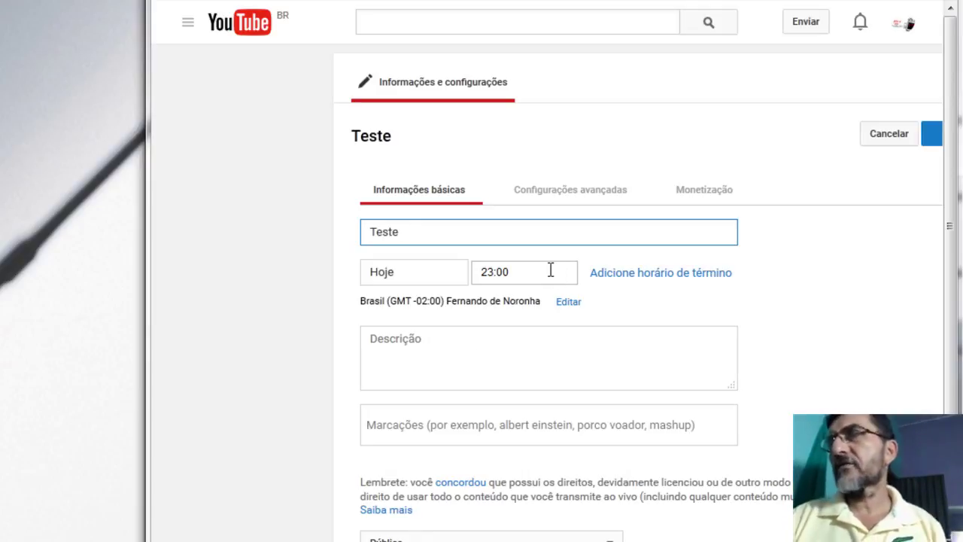
click(478, 356)
text(teste)
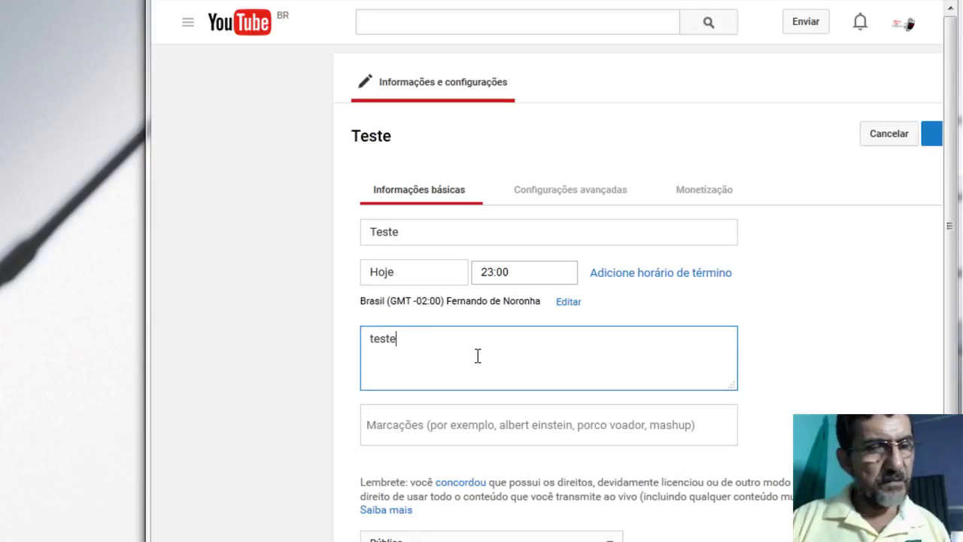
Add the tags "teste", "vida", "fazer" and "video" to the event
click(443, 423)
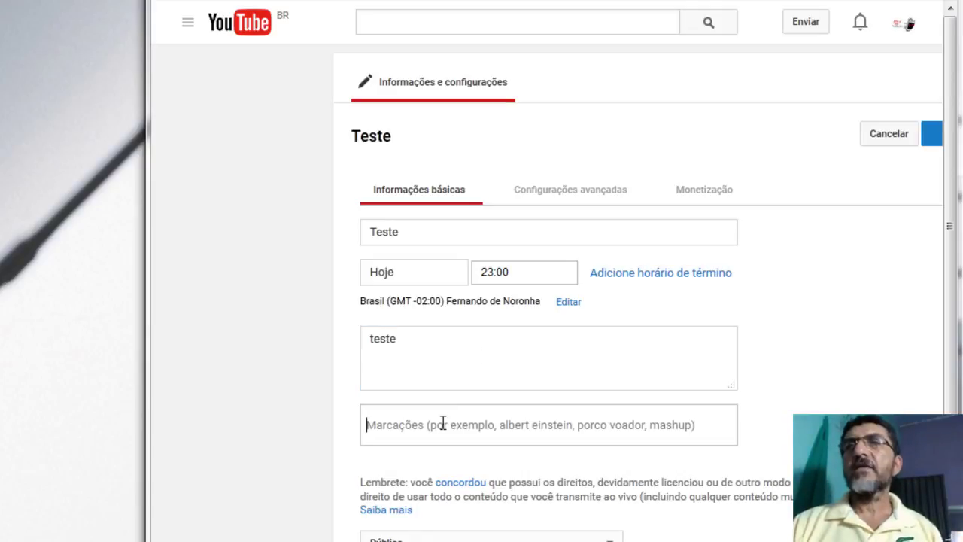
text(teste)
key(Return)
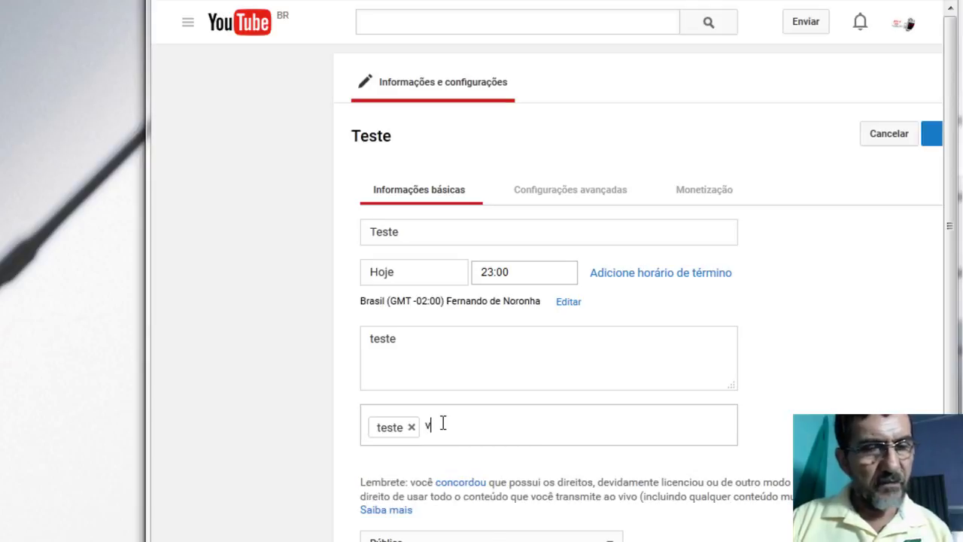
text(vida)
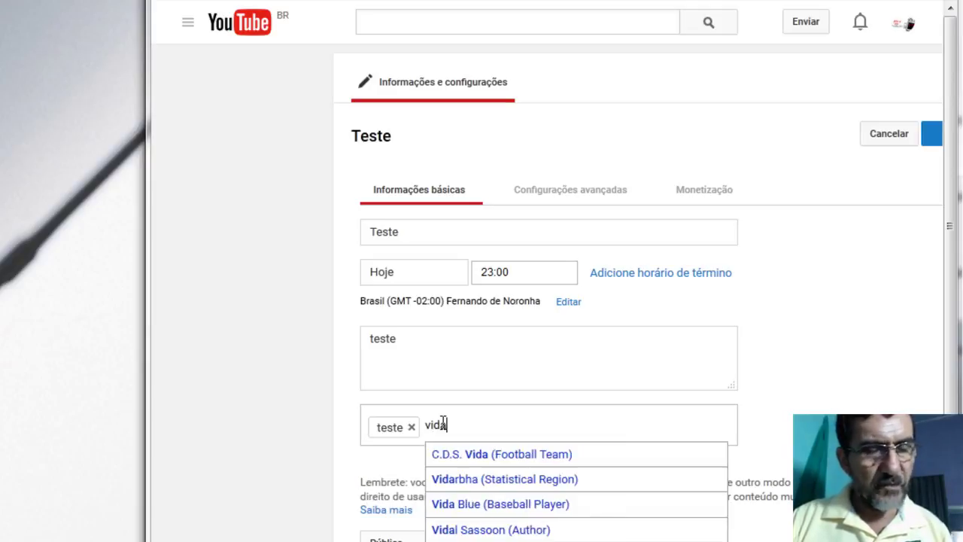
key(Return)
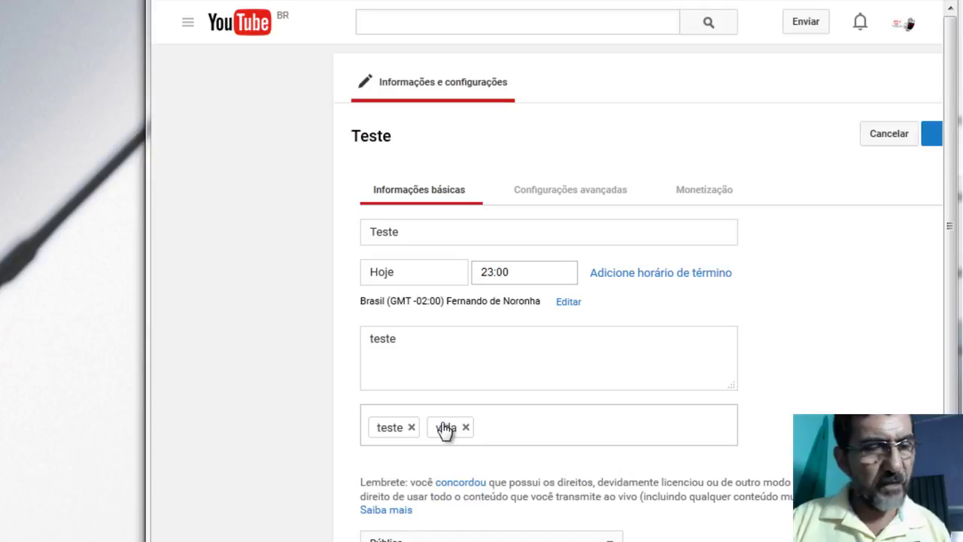
text(fazer)
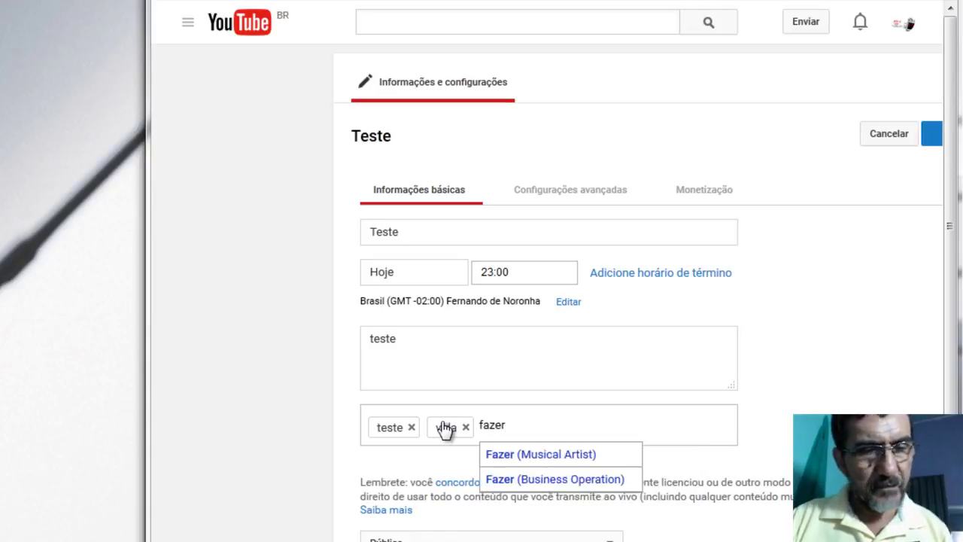
key(Return)
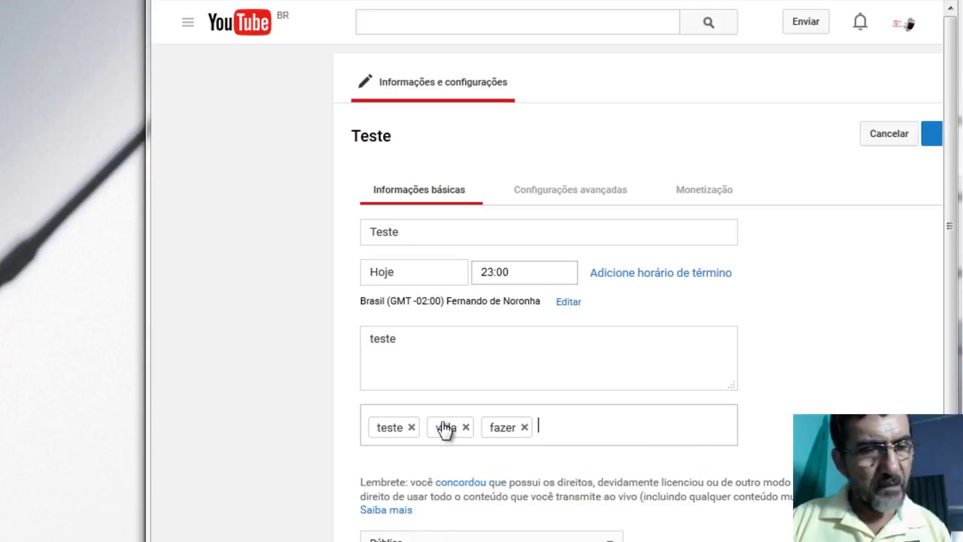
text(video)
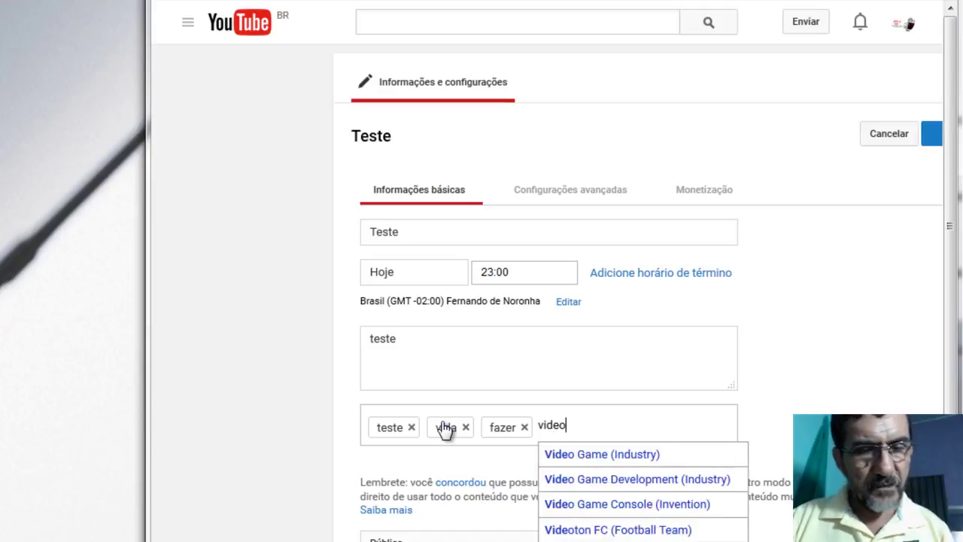
key(Return)
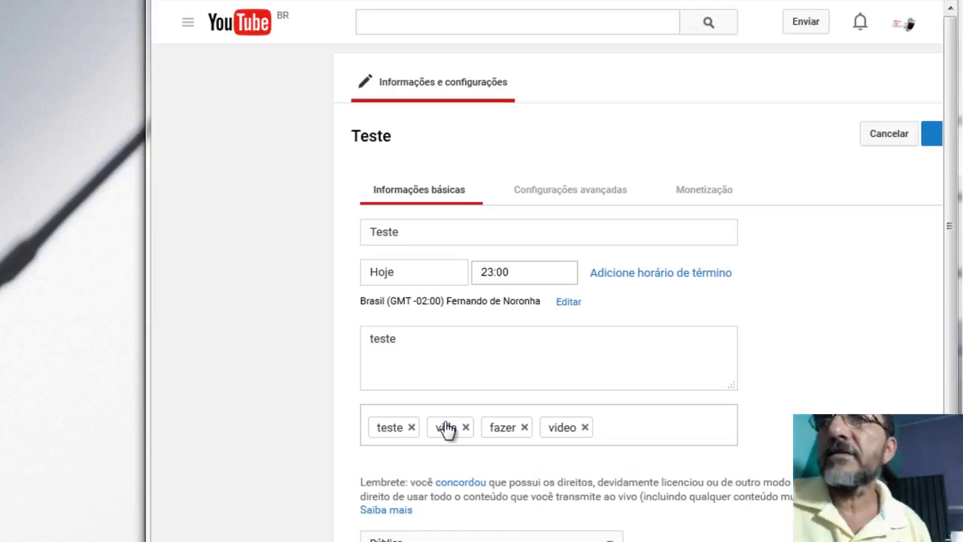
Set the event's privacy to Privado and its type to Personalizar
scroll(446, 433, down, 3)
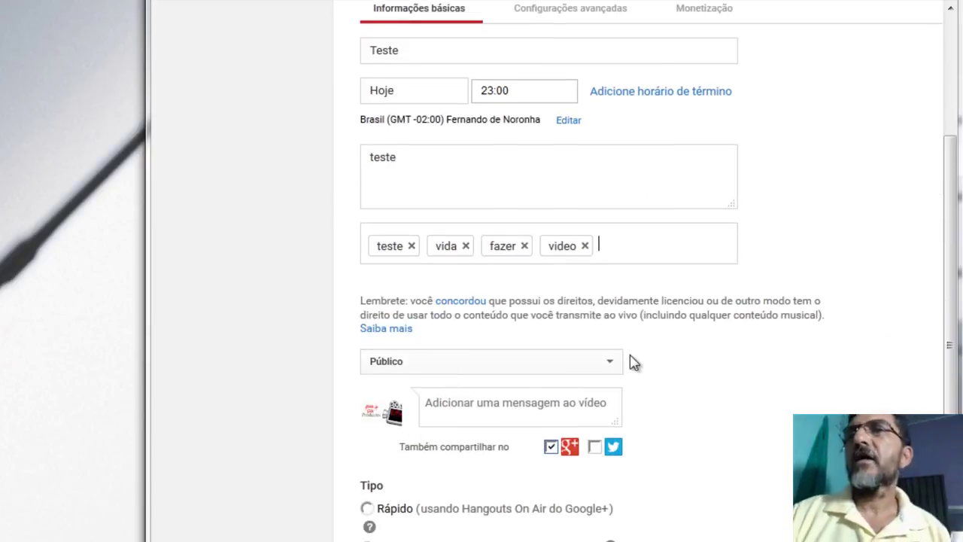
click(611, 363)
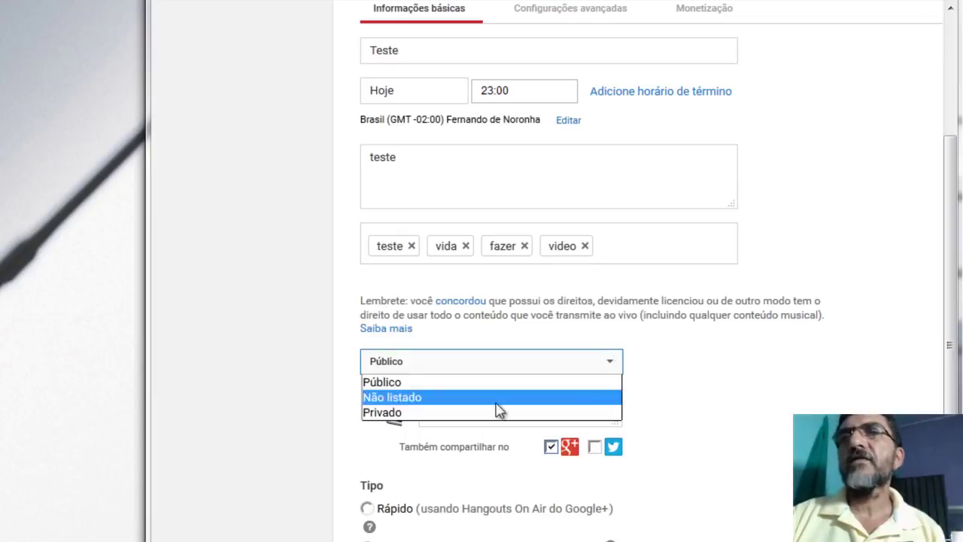
click(433, 414)
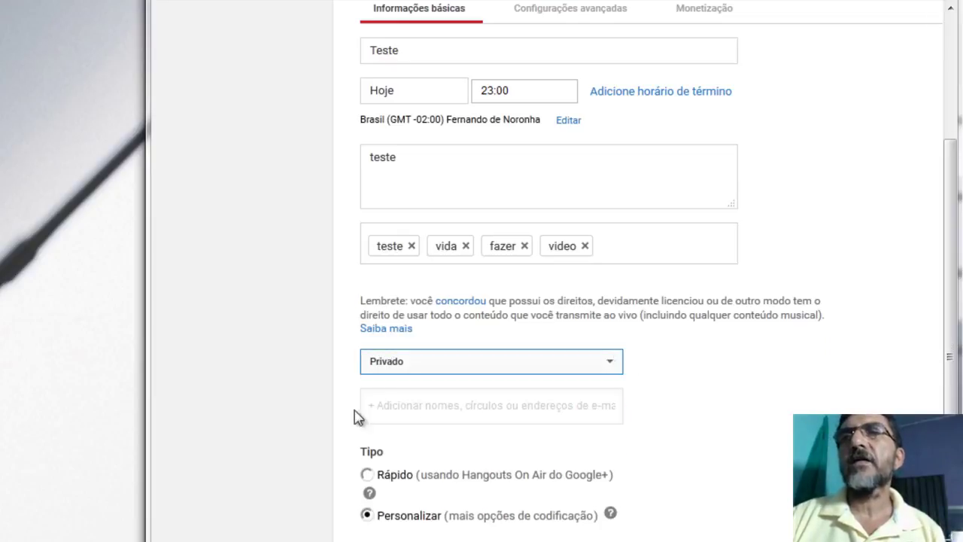
scroll(652, 470, down, 1)
click(367, 426)
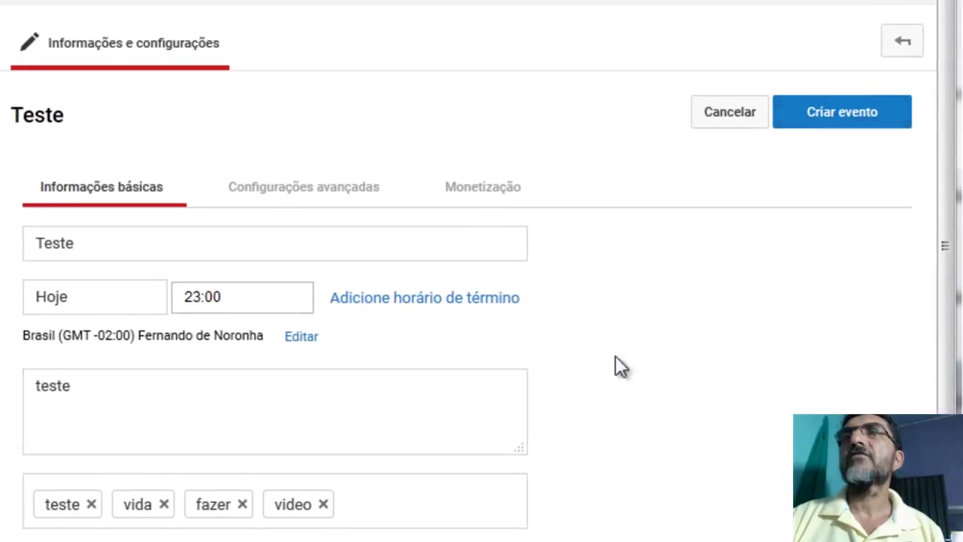
Look over the event's advanced settings and turn off overlay, skippable and non-skippable video ads in its monetization settings
click(300, 197)
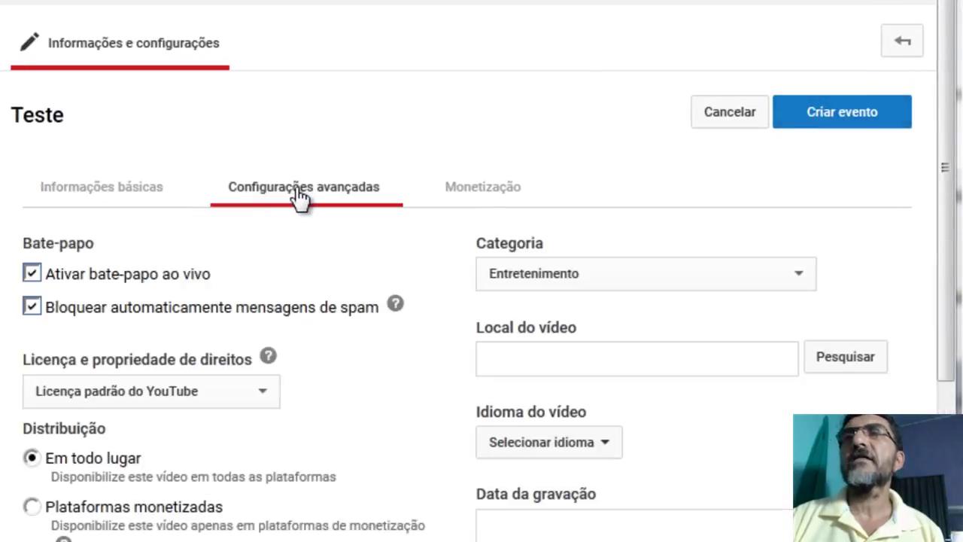
click(485, 192)
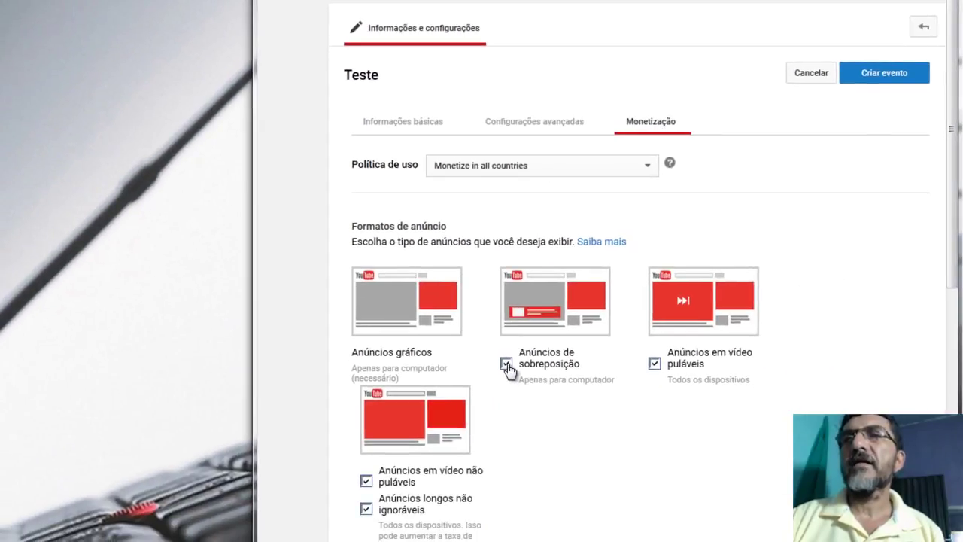
click(507, 365)
click(655, 364)
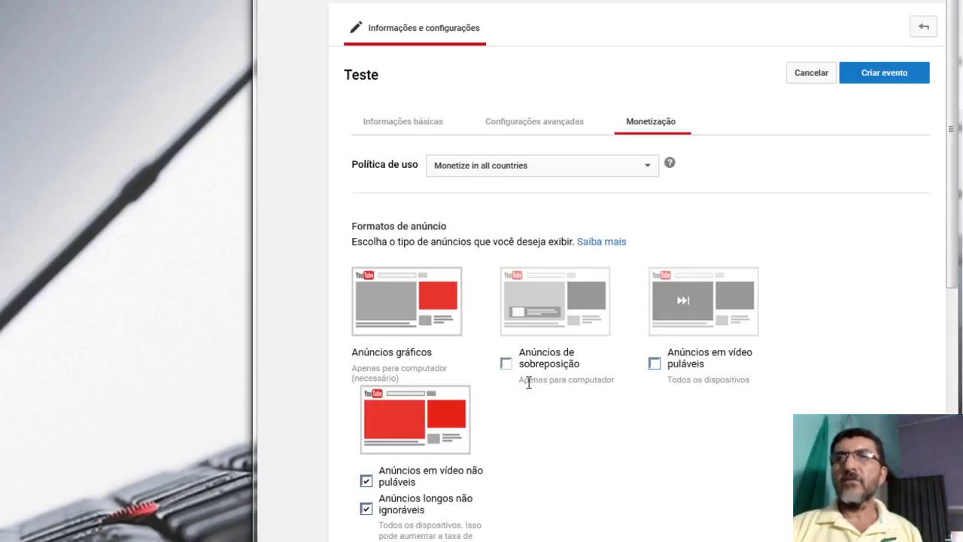
click(366, 481)
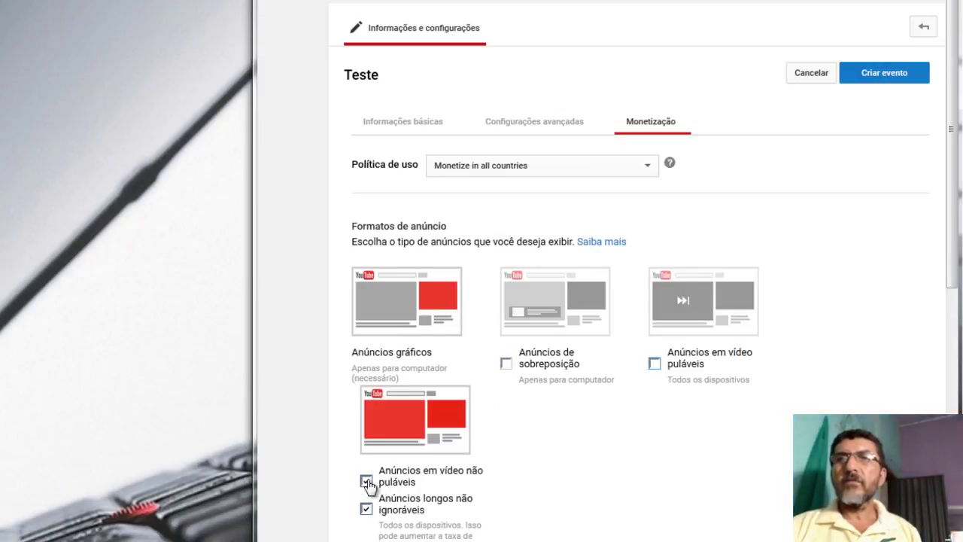
Create the "Teste" live event with the entered information and monetization settings
scroll(341, 477, down, 2)
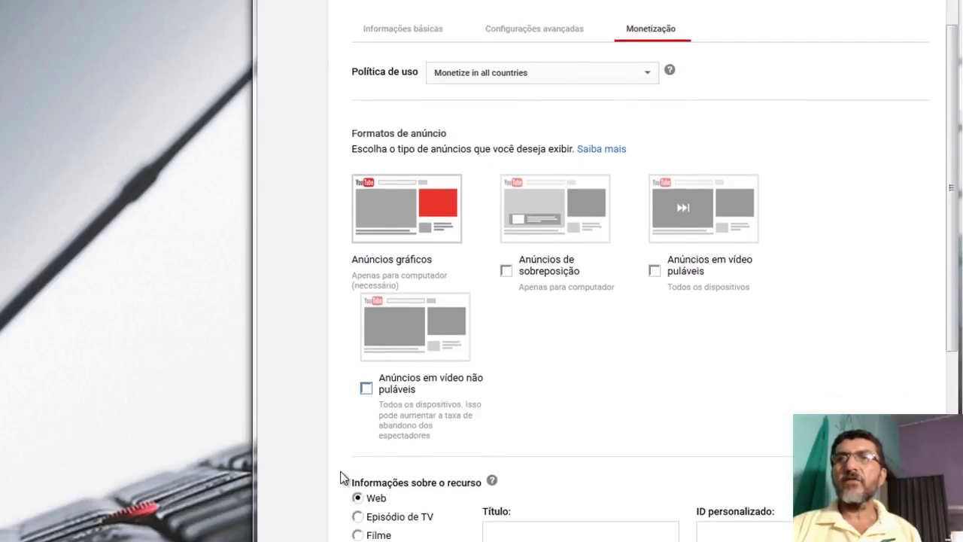
scroll(341, 477, up, 2)
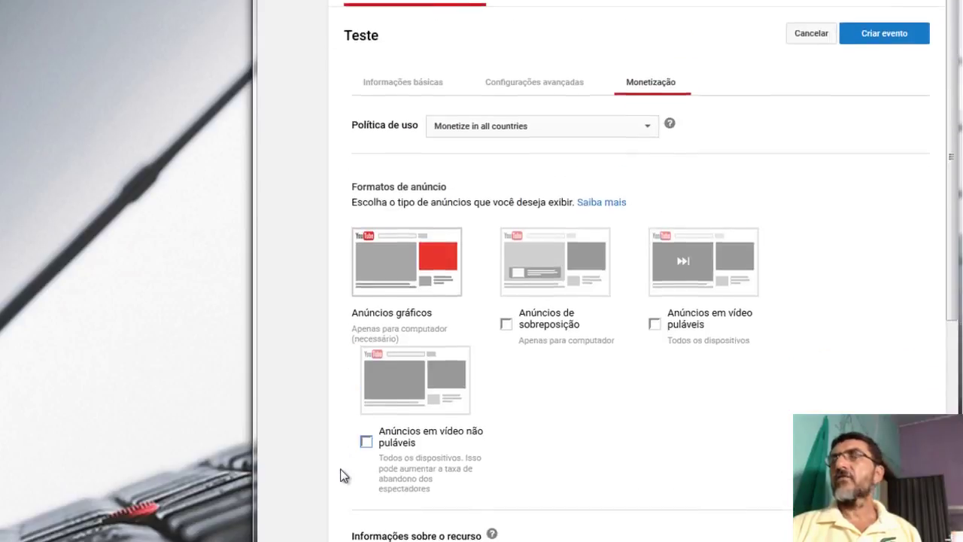
scroll(341, 476, down, 5)
scroll(339, 473, up, 6)
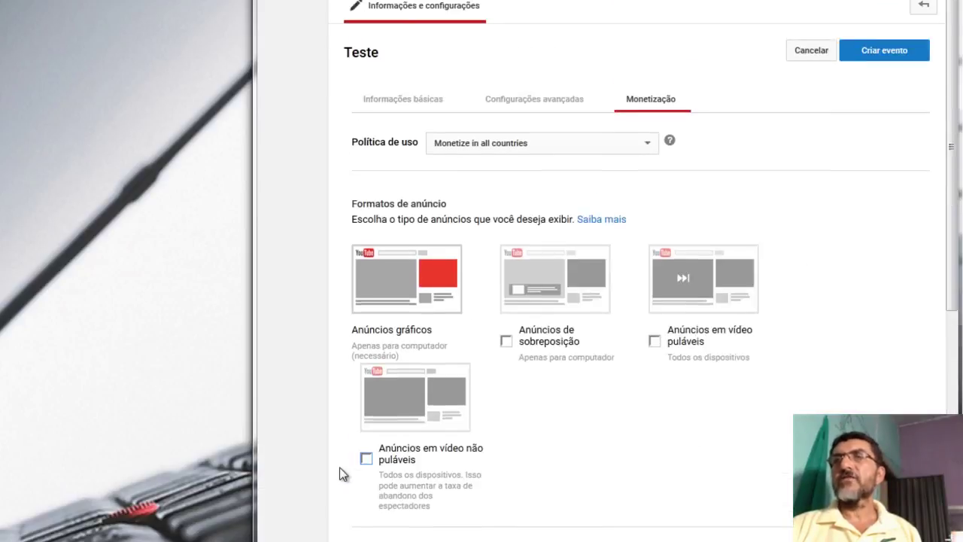
scroll(339, 473, down, 6)
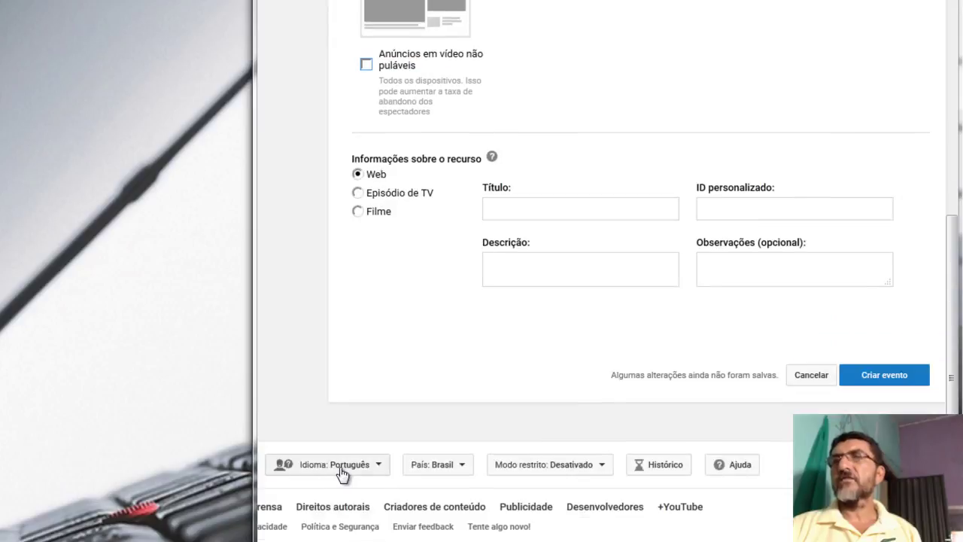
click(884, 376)
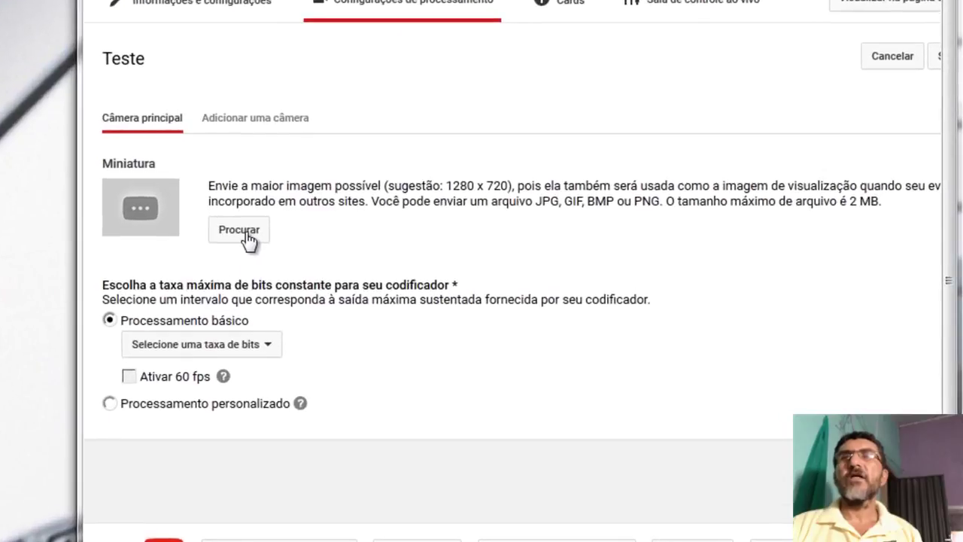
Upload the image fergregory-fotolia-cinema from the Área de Trabalho folder as the event's thumbnail
click(246, 234)
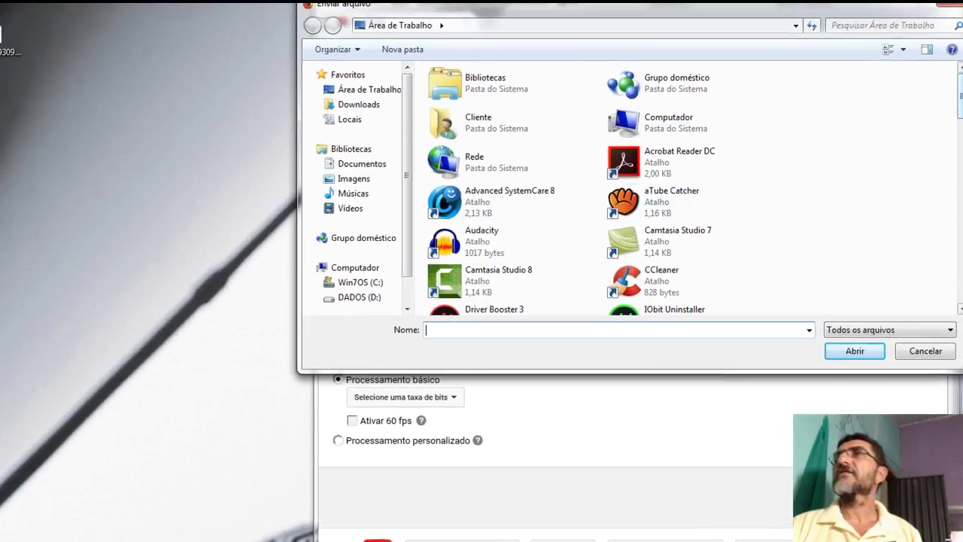
scroll(960, 105, down, 10)
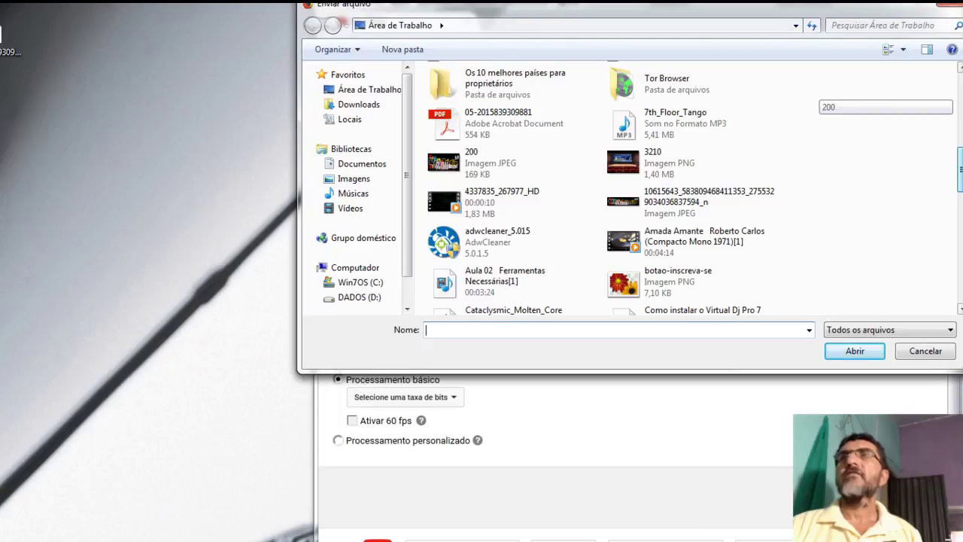
scroll(961, 105, down, 2)
scroll(961, 105, down, 2)
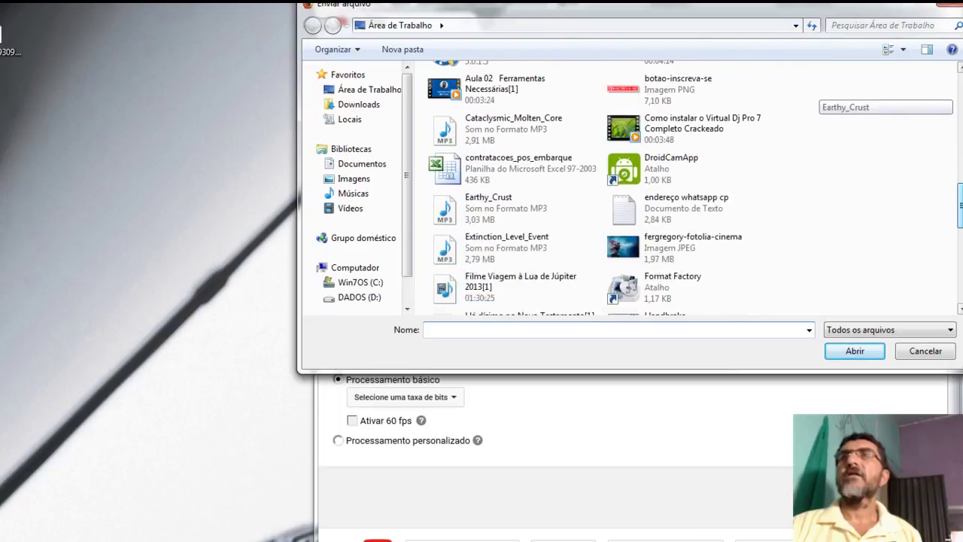
click(645, 252)
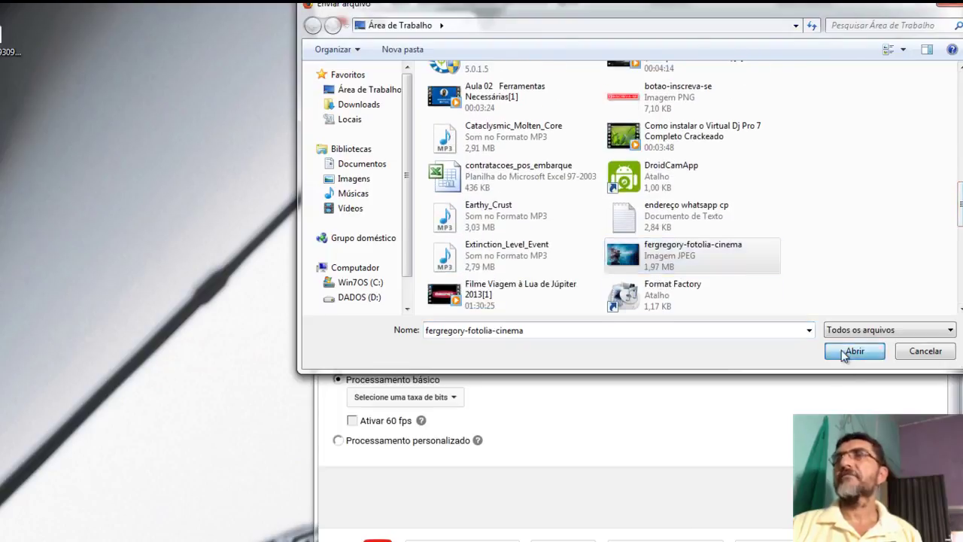
click(842, 353)
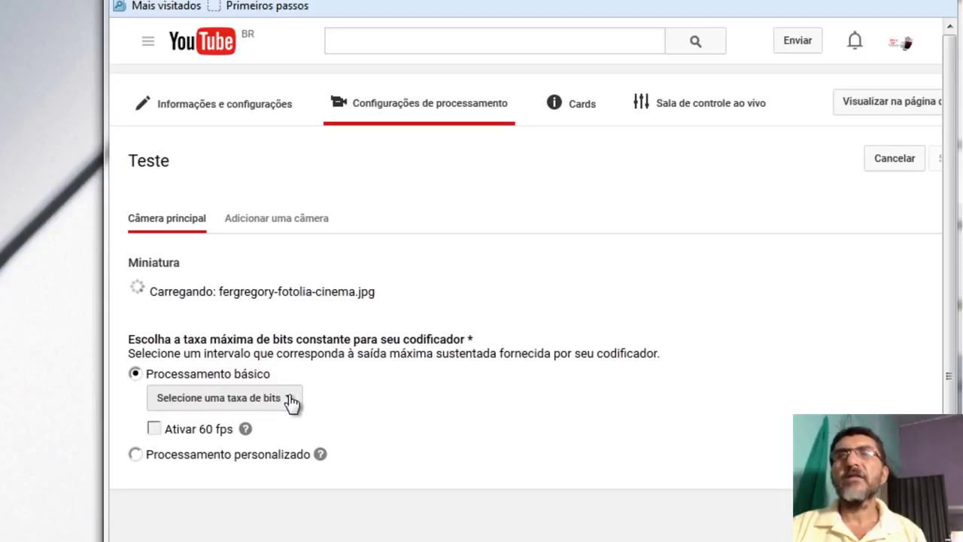
Set the basic ingestion bit rate to 400 Kbps - 1000 Kbps (360p) and choose Outros codificadores as the encoder
click(290, 403)
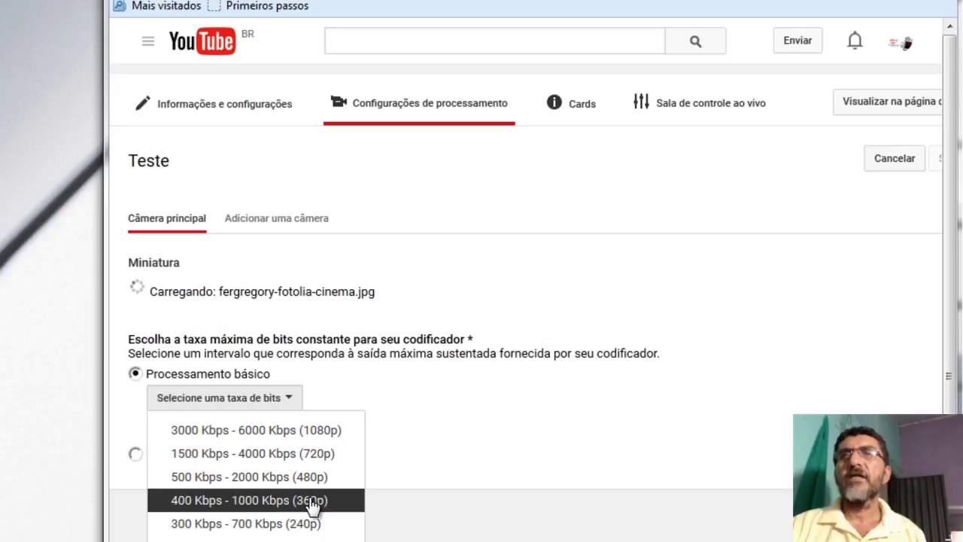
click(261, 504)
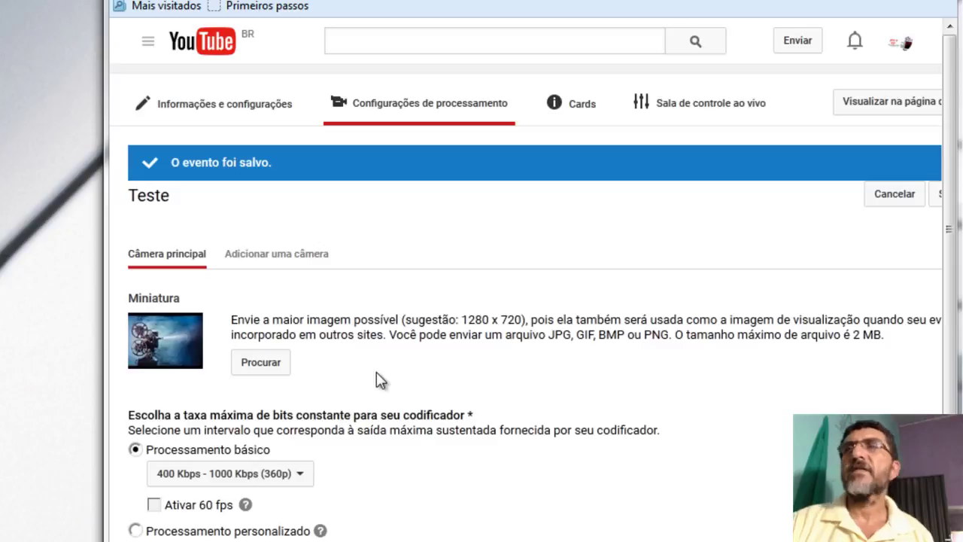
scroll(384, 378, down, 5)
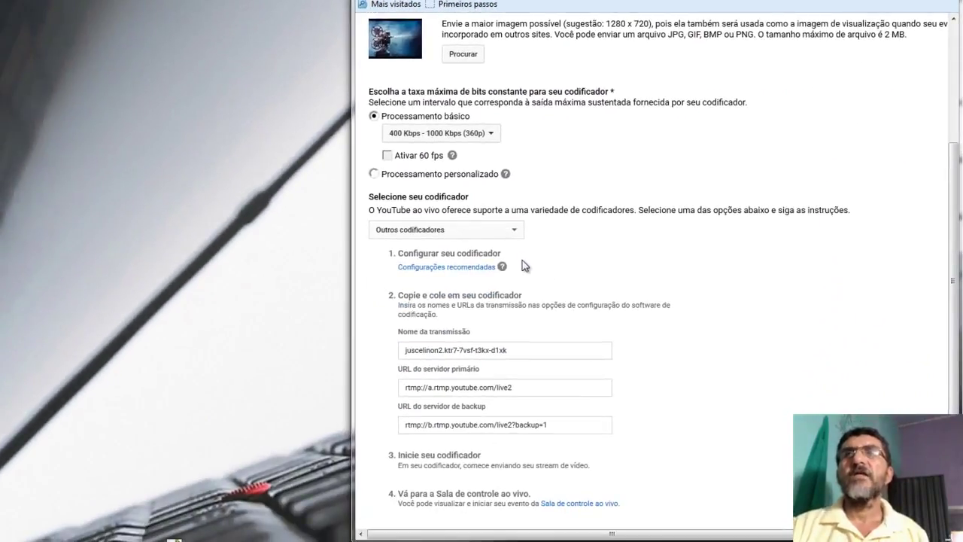
click(515, 230)
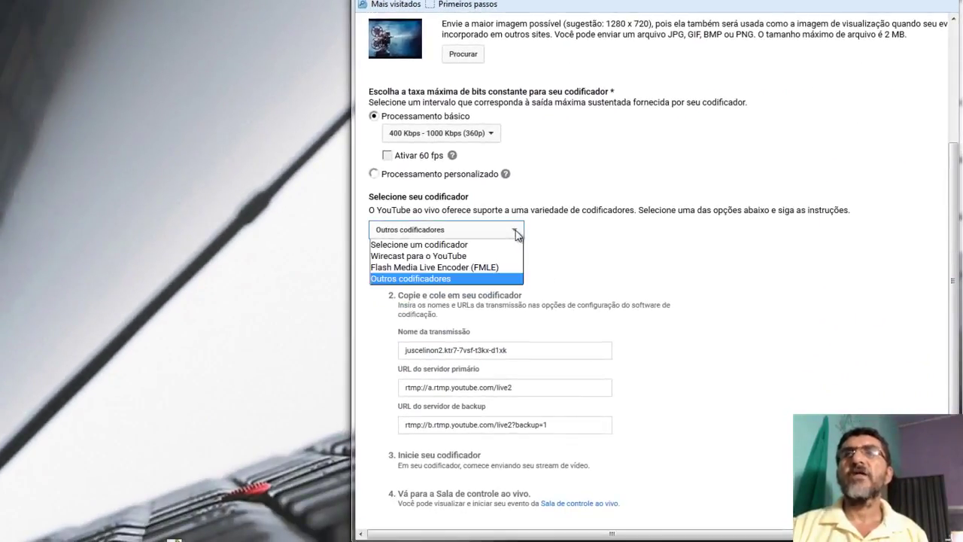
click(421, 279)
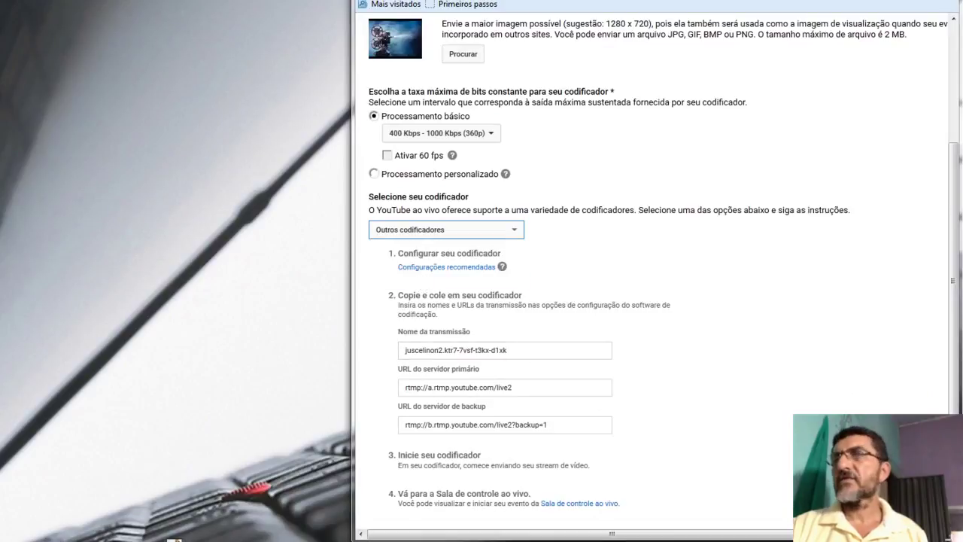
mouse_move(611, 533)
mouse_down()
mouse_move(690, 533)
mouse_move(612, 533)
mouse_up()
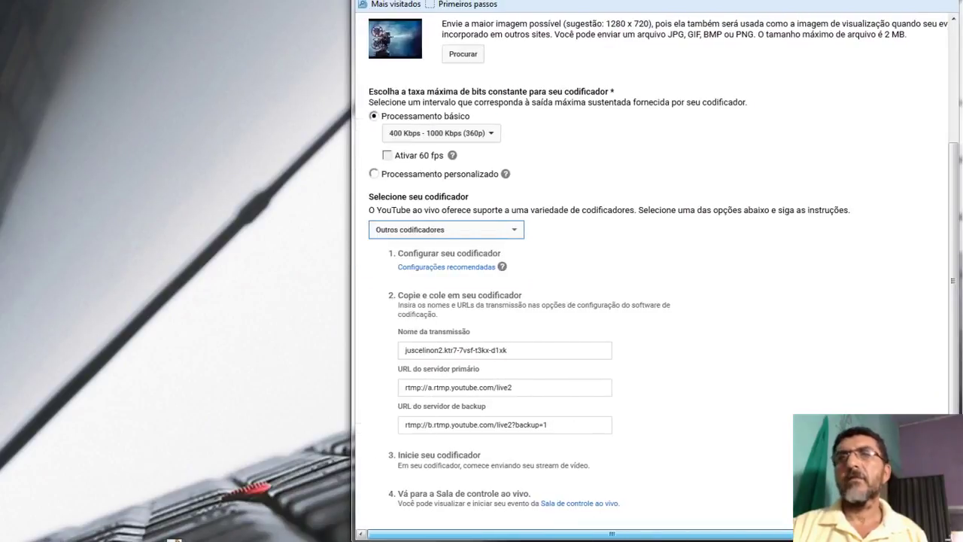
scroll(802, 371, up, 3)
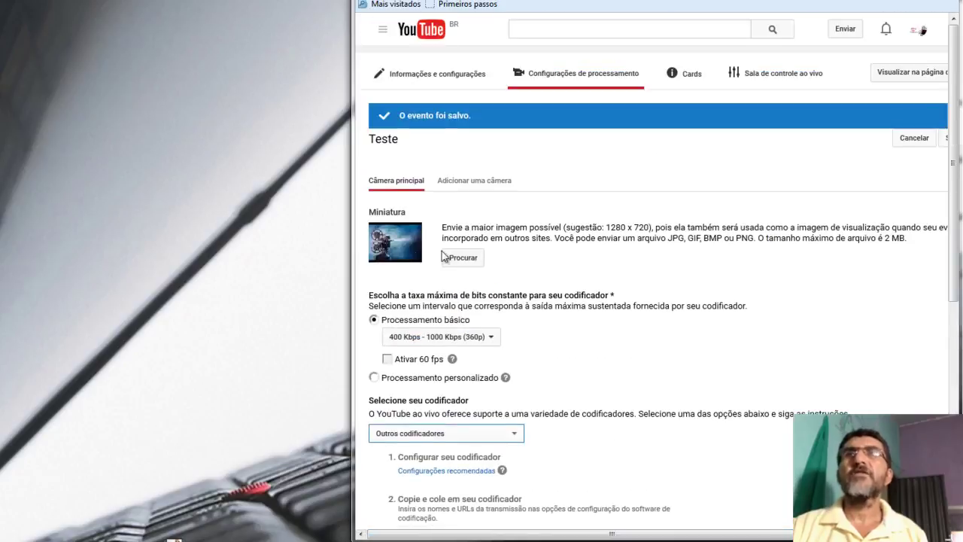
scroll(688, 293, down, 5)
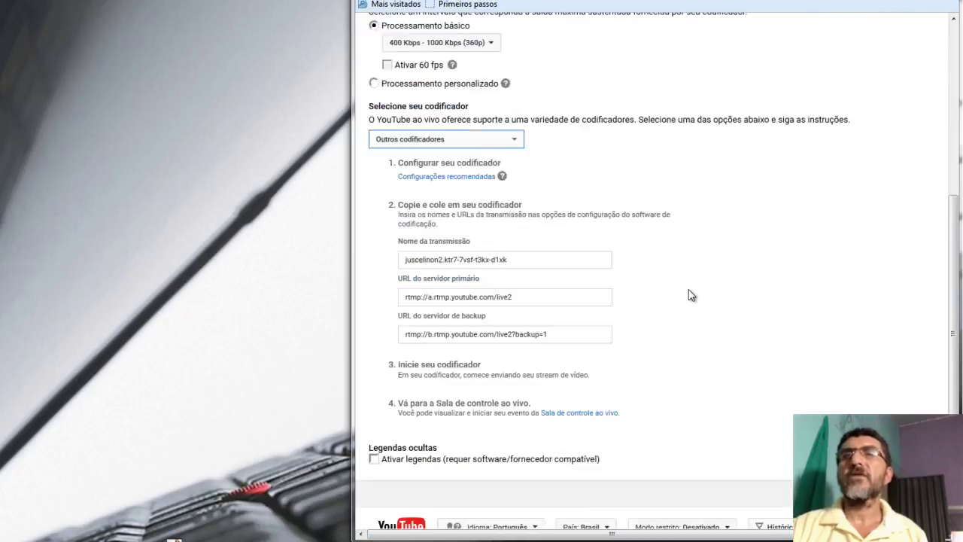
scroll(688, 294, up, 1)
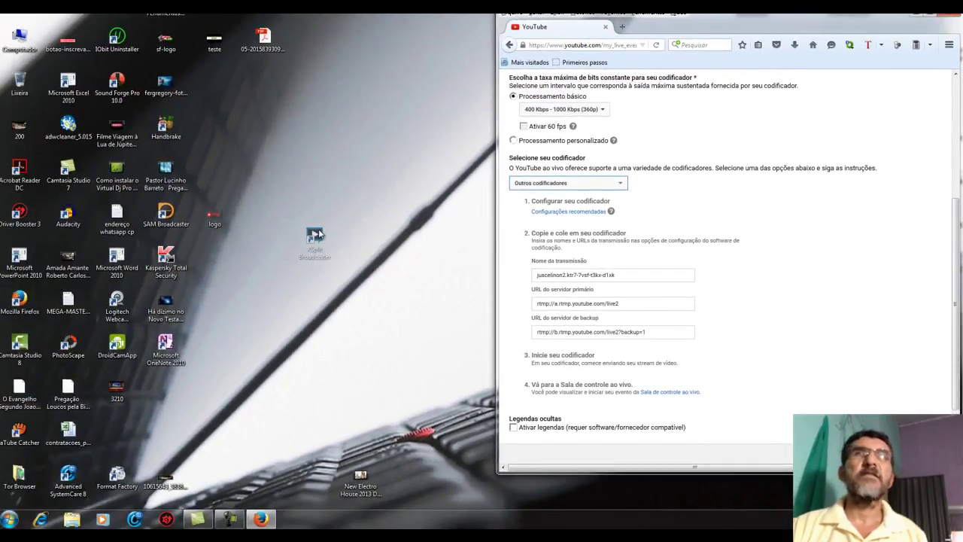
Launch XSplit Broadcaster from the desktop, continue past the script error and place its window beside the browser
drag(319, 240, 339, 232)
right_click(316, 258)
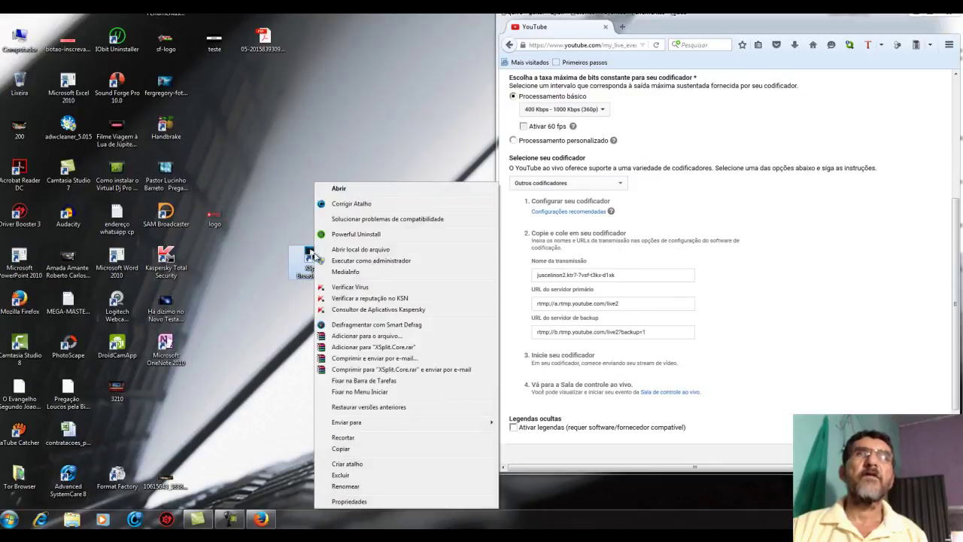
click(336, 189)
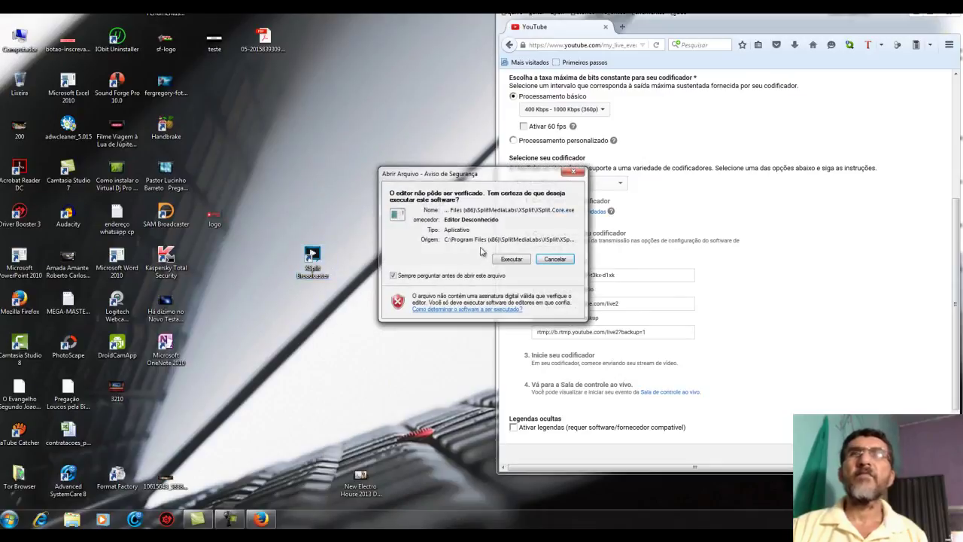
click(511, 259)
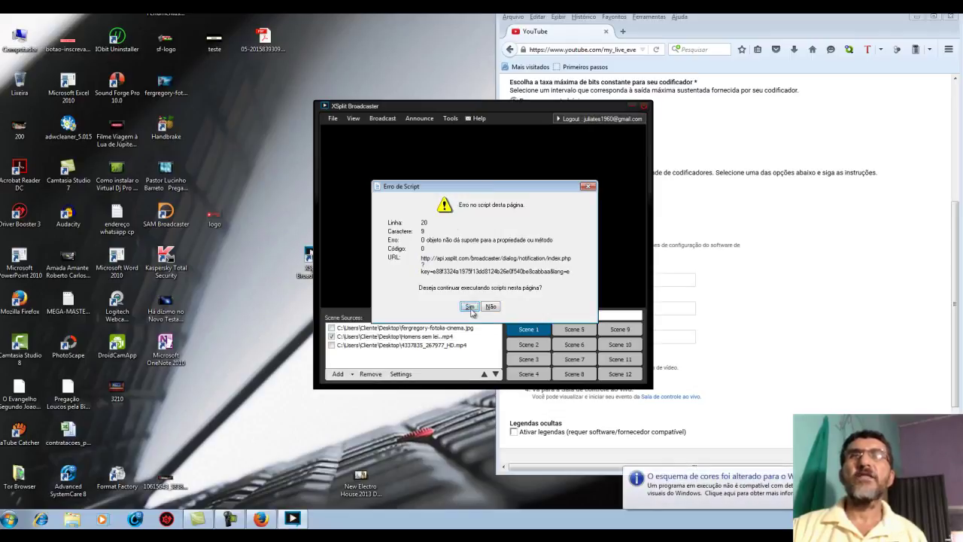
click(470, 308)
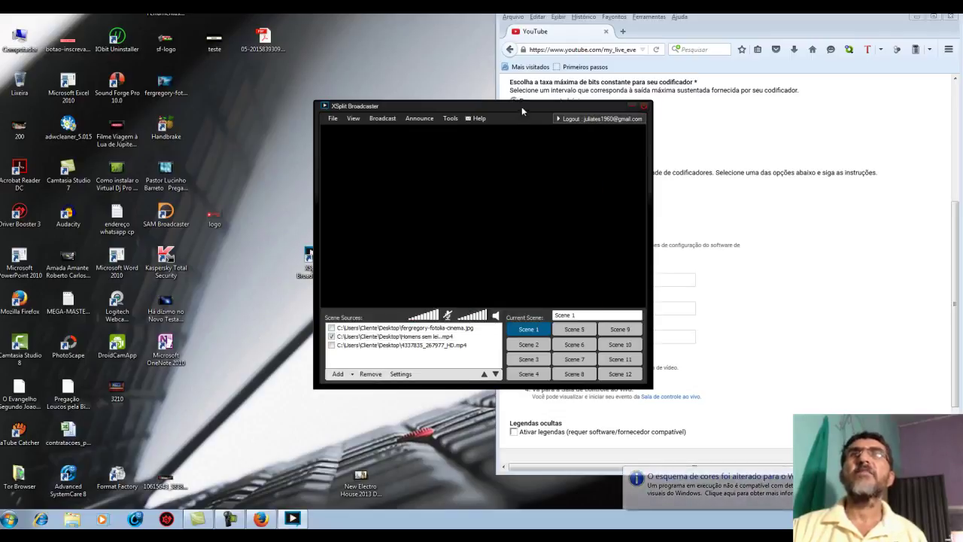
drag(520, 107, 351, 87)
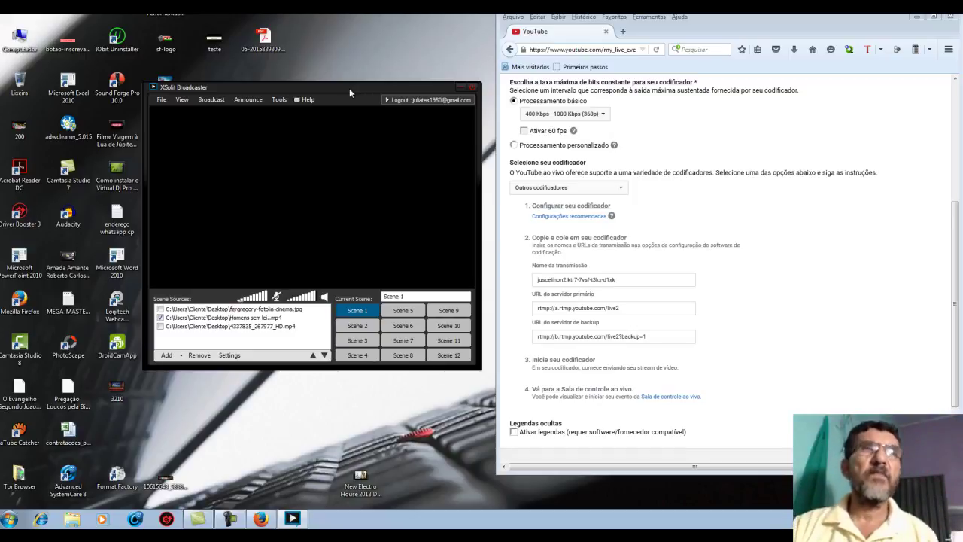
Show the fergregory-fotolia-cinema.jpg source in Scene 1 and remove it from the scene sources
click(160, 309)
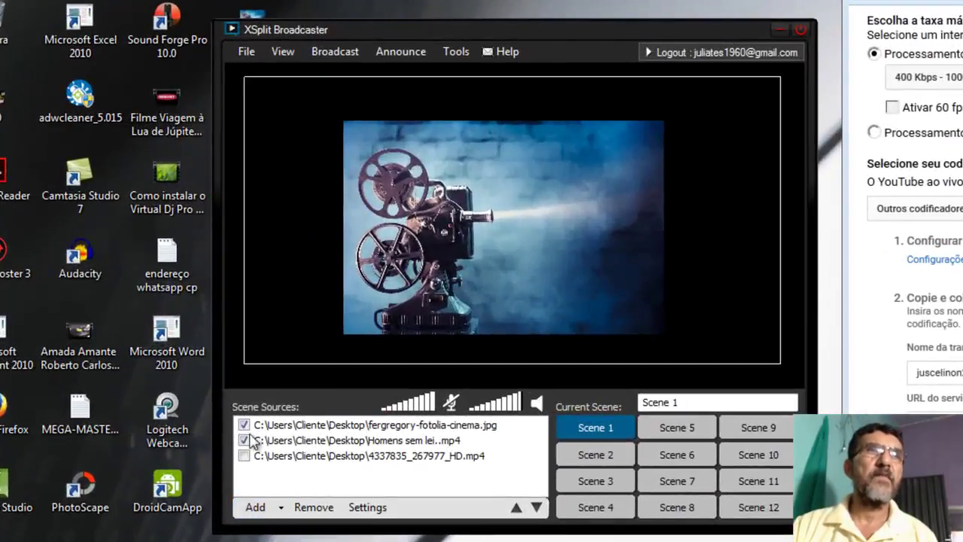
click(297, 426)
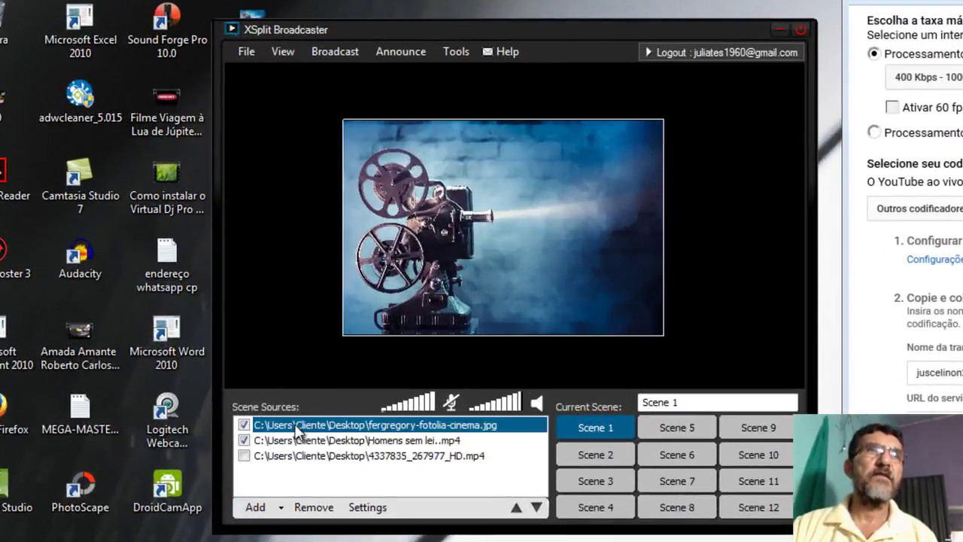
click(309, 509)
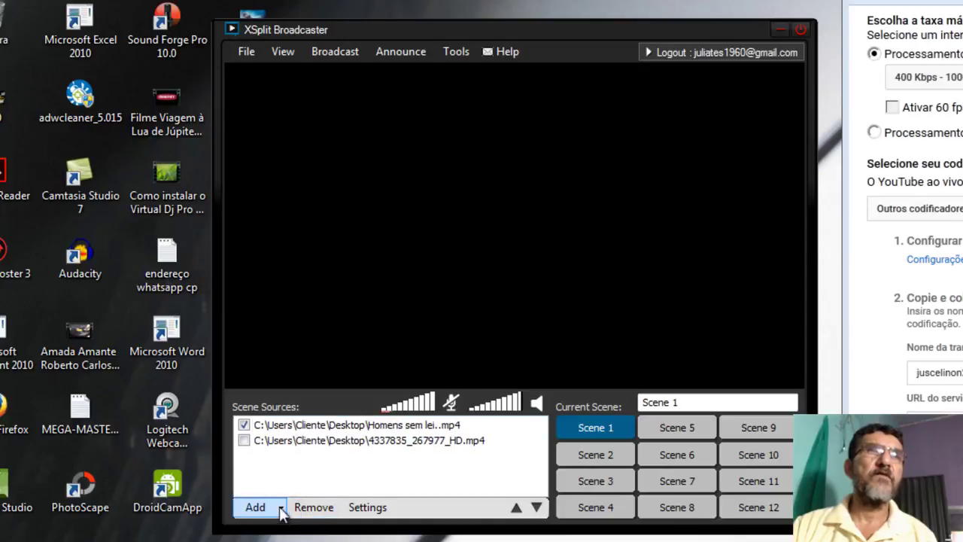
Add the Logitech HD Pro Webcam C920 as a camera source in Scene 1, then hide and remove it
click(280, 507)
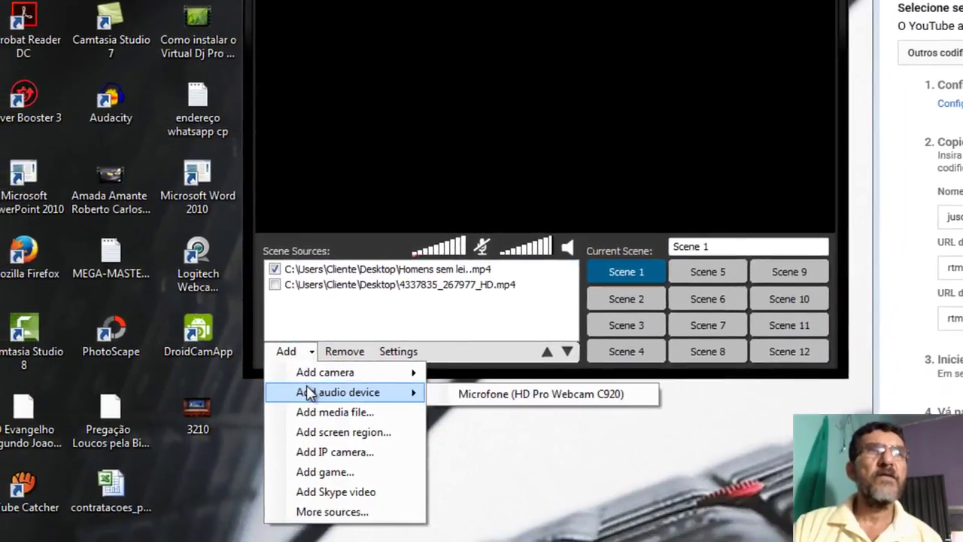
mouse_move(298, 408)
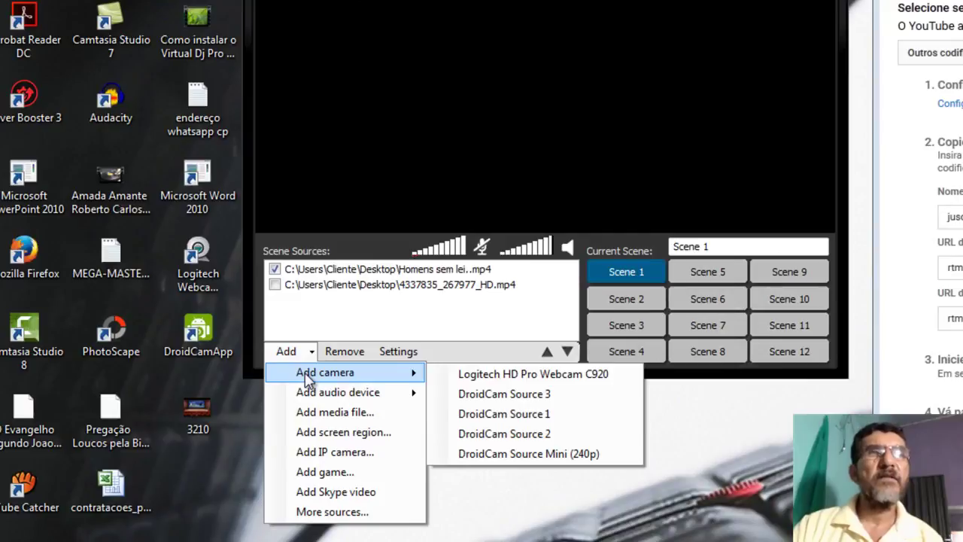
click(447, 380)
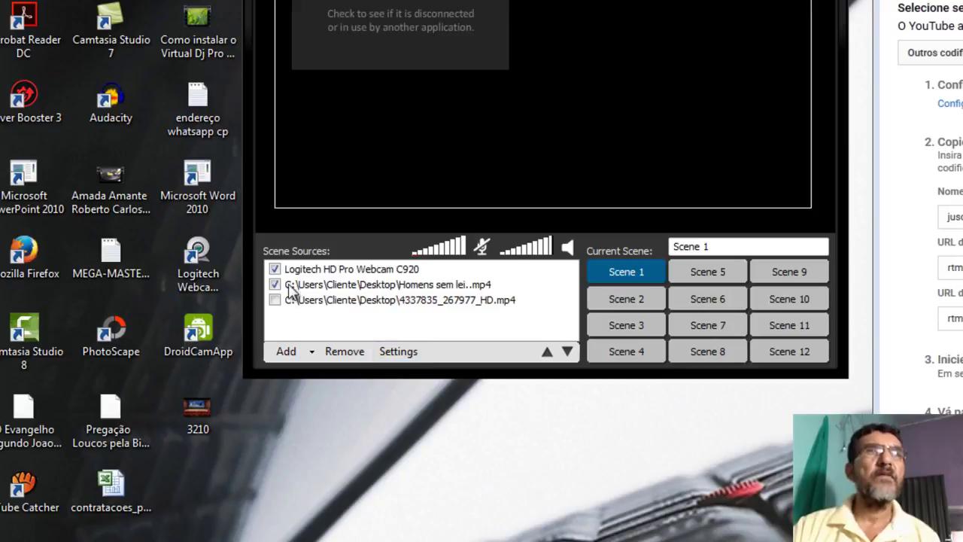
click(316, 269)
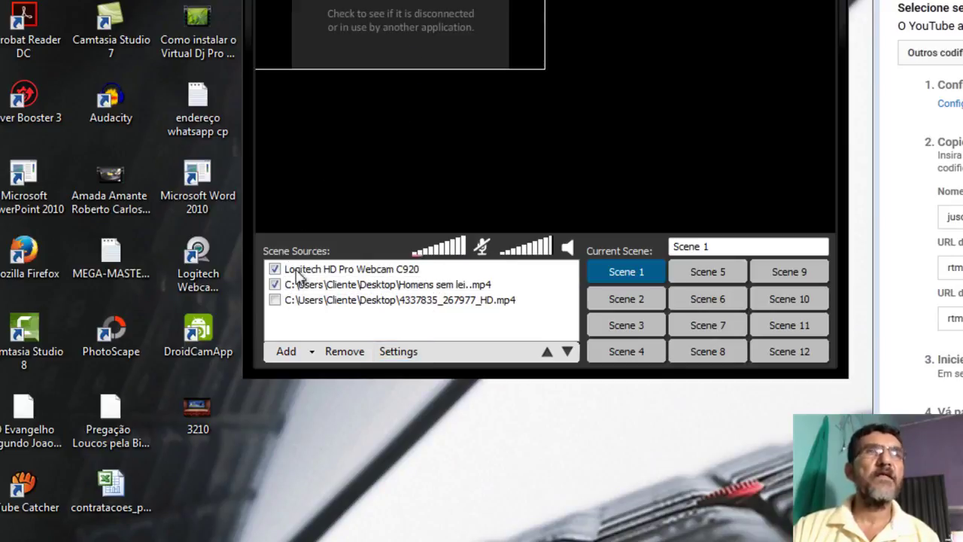
click(275, 270)
click(310, 271)
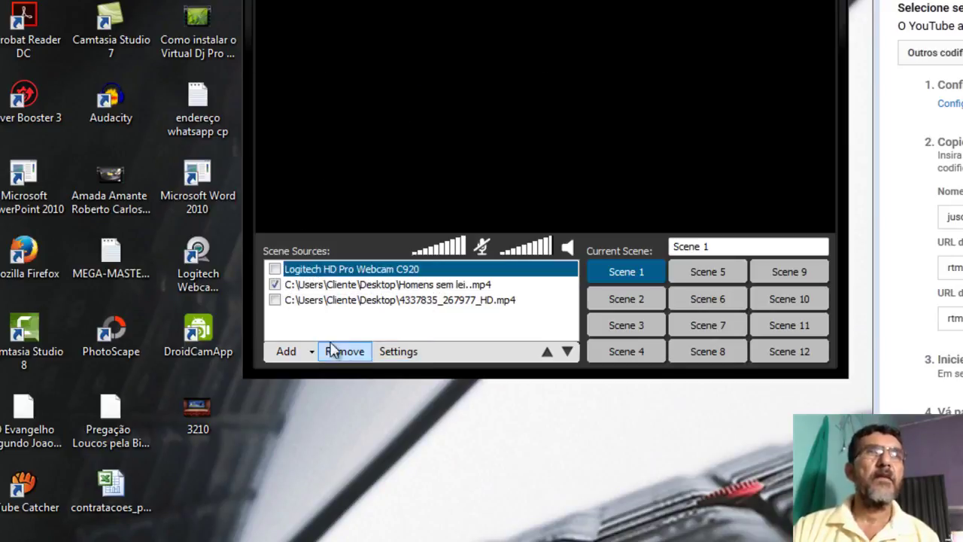
click(339, 352)
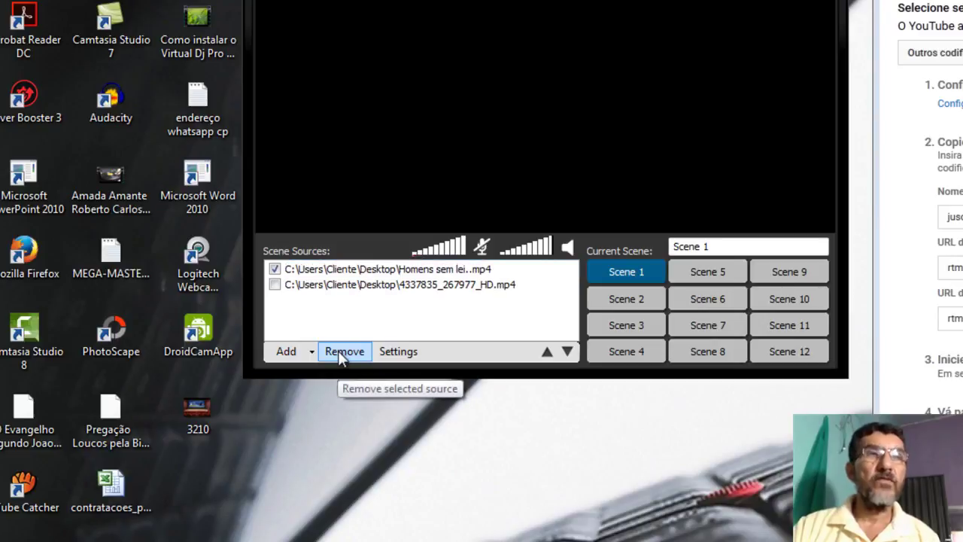
Add the fergregory-fotolia-cinema image from the Área de Trabalho folder as a media file source in Scene 1
click(297, 356)
mouse_move(309, 392)
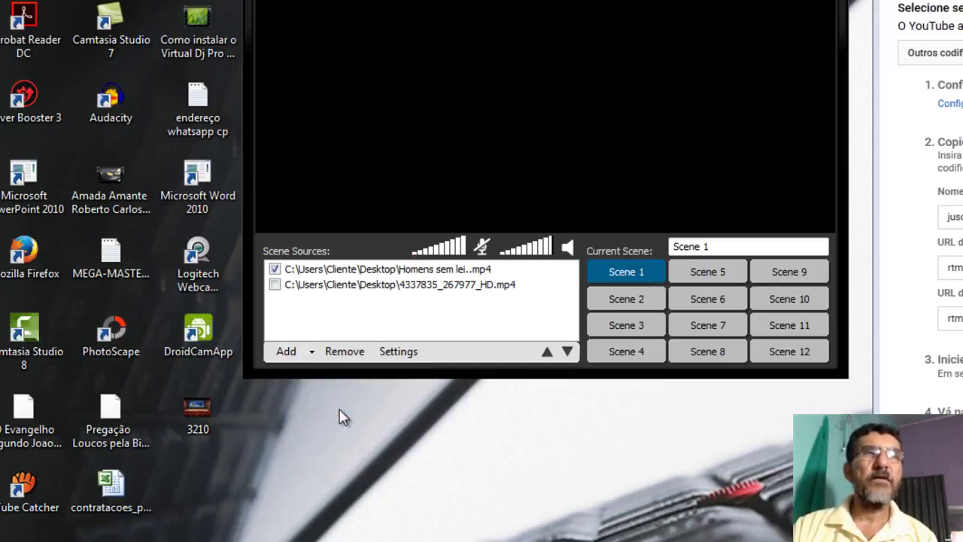
click(343, 412)
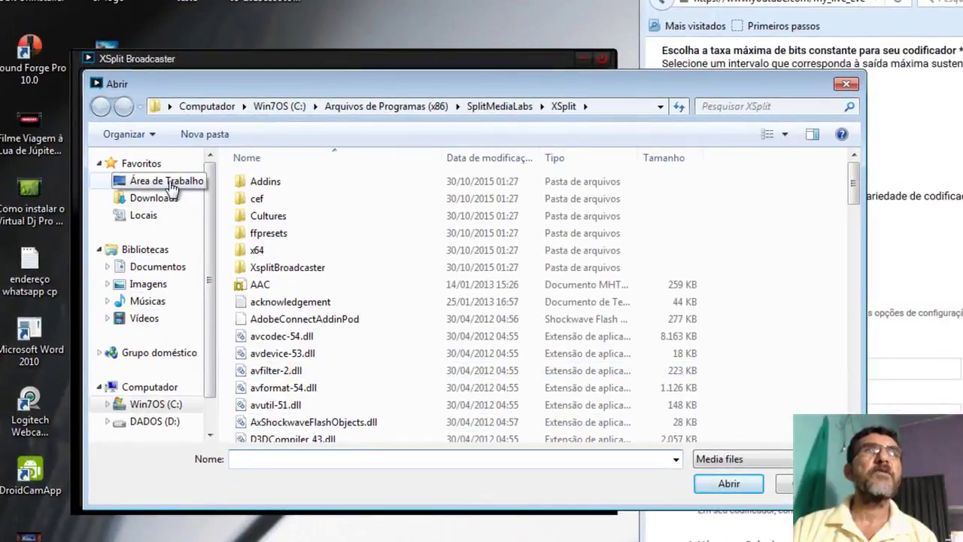
click(170, 185)
drag(854, 203, 858, 330)
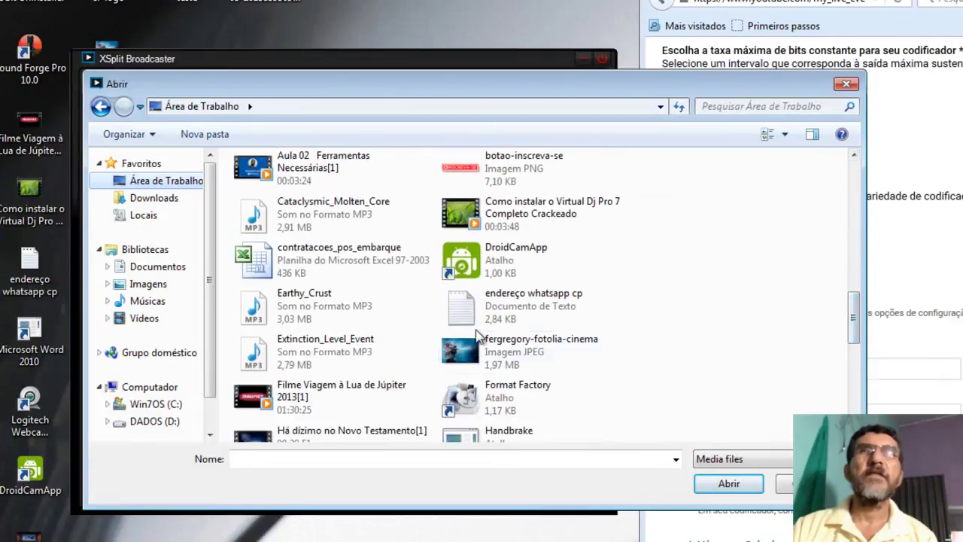
click(482, 347)
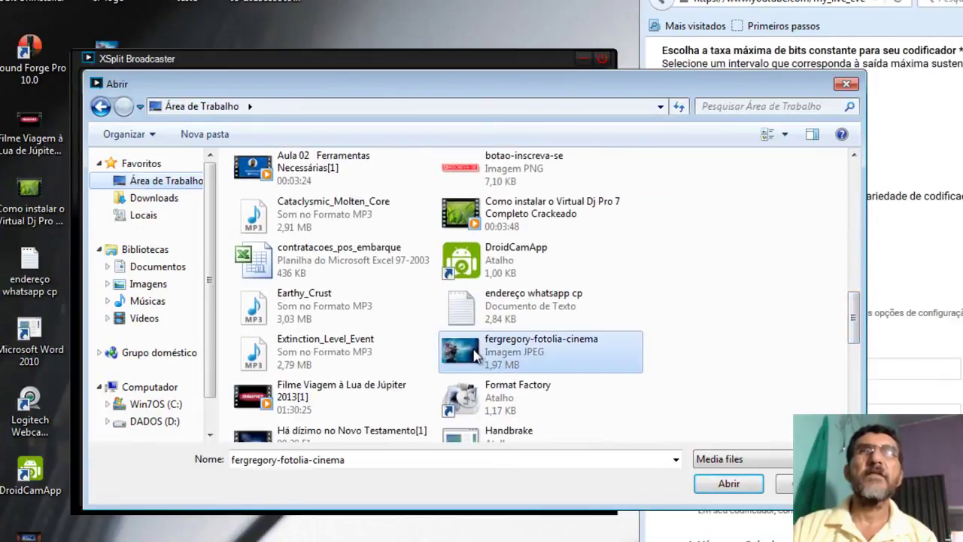
click(719, 484)
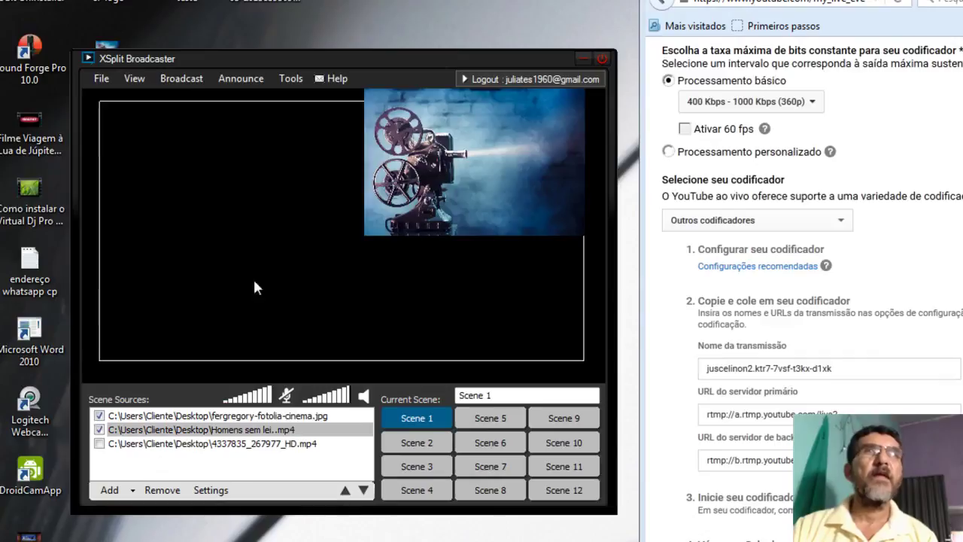
Move the projector image toward the middle of the Scene 1 preview and enlarge it to fill most of the frame
drag(481, 222, 359, 257)
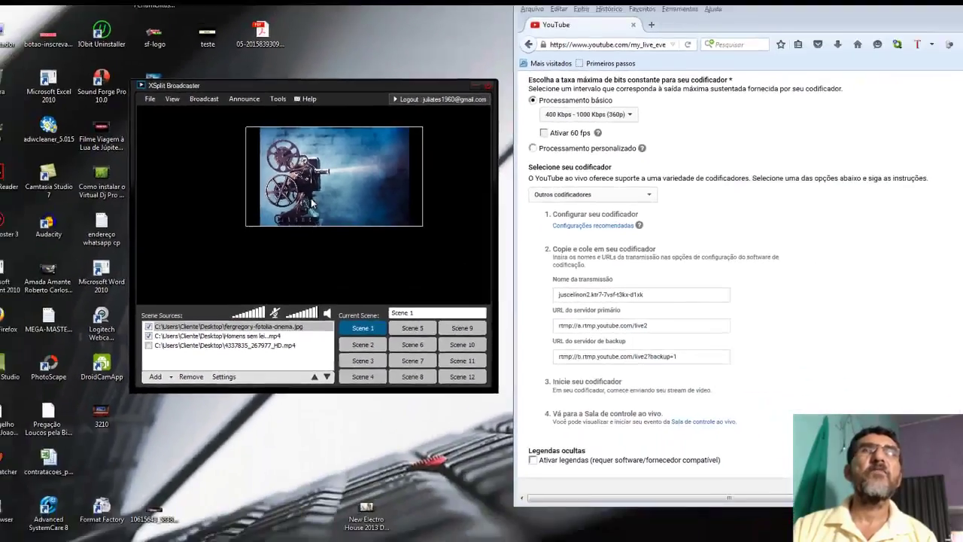
drag(311, 198, 302, 278)
drag(378, 171, 455, 192)
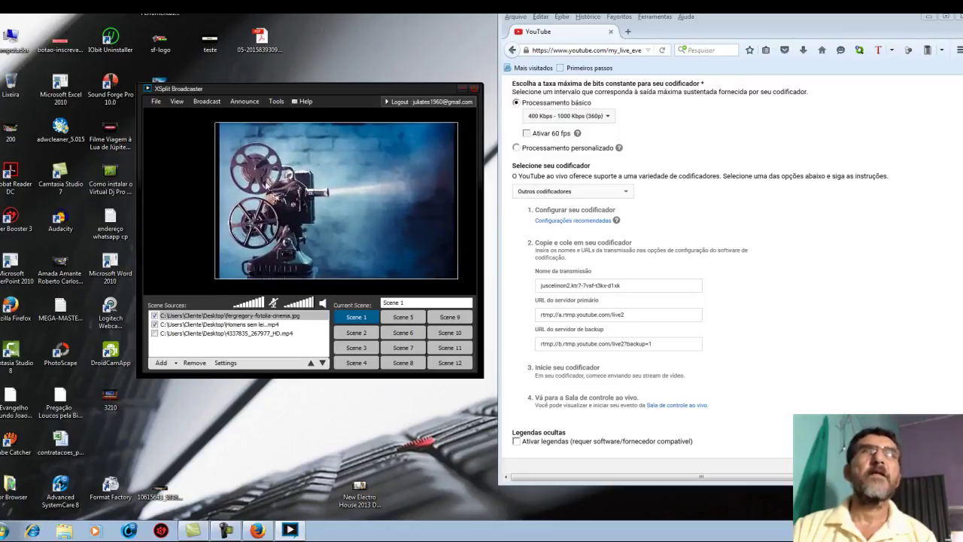
Resize the projector image's frame in Scene 1 to a wide, shorter rectangle and reposition it near the middle of the preview
drag(217, 170, 165, 170)
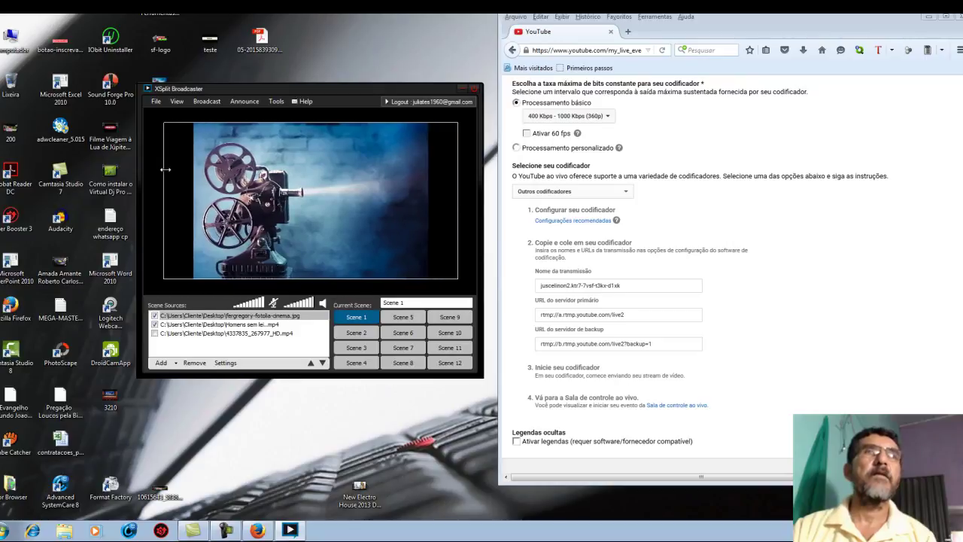
drag(327, 127, 323, 152)
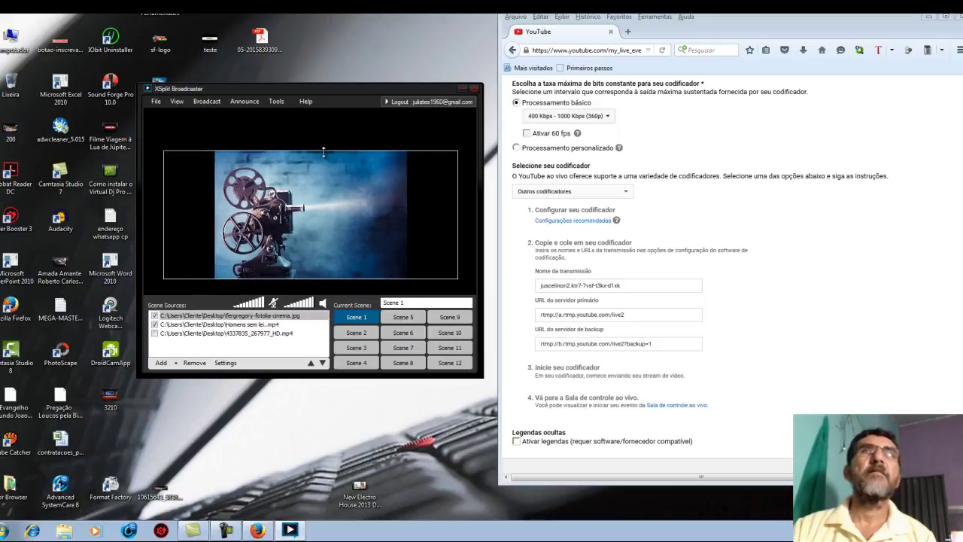
click(412, 198)
drag(459, 189, 400, 194)
click(391, 264)
click(216, 239)
drag(310, 280, 303, 251)
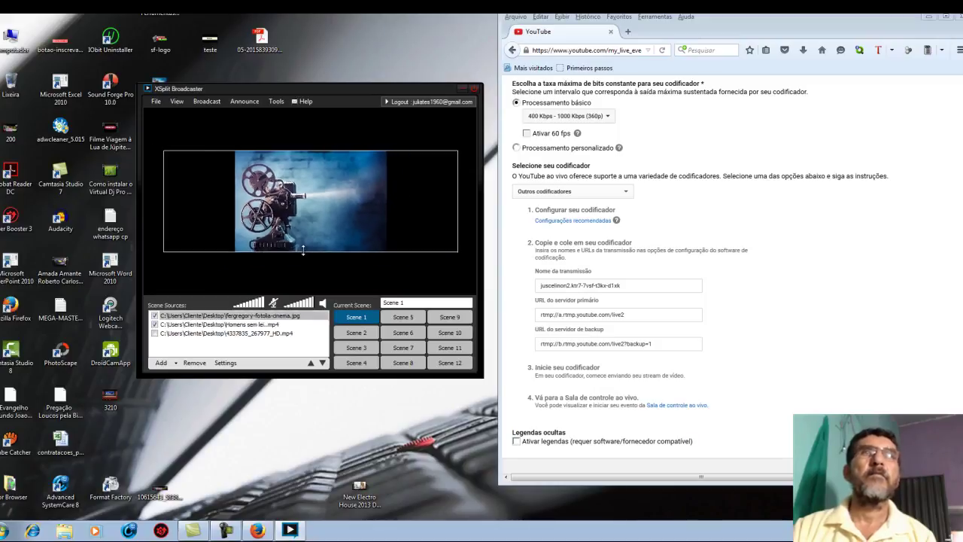
drag(317, 215, 310, 216)
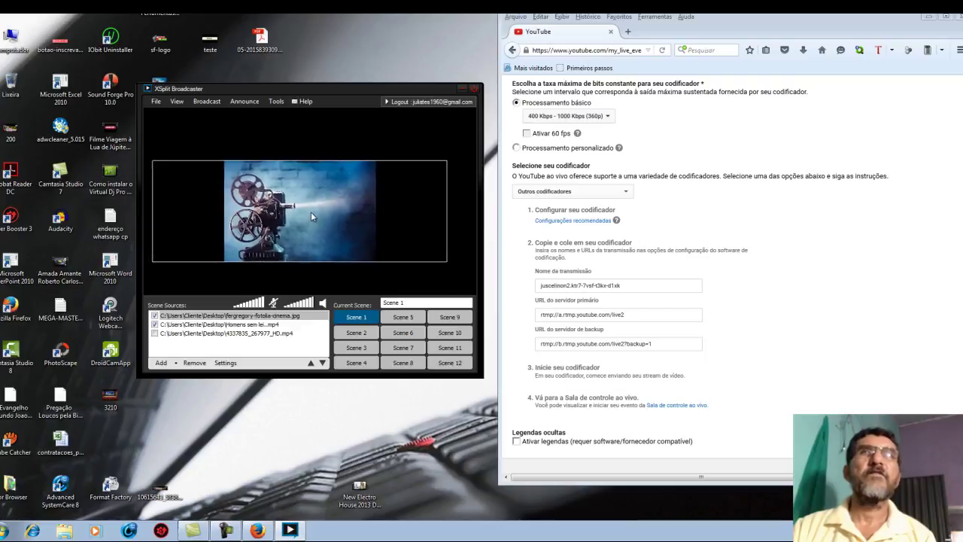
click(314, 216)
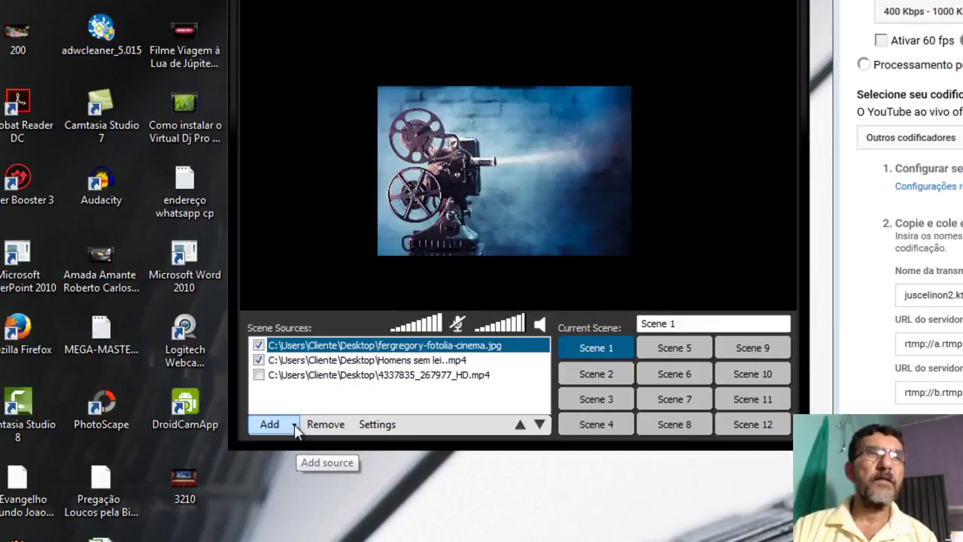
Add a screen region source capturing the YouTube browser window to Scene 1, then position and enlarge it over the projector image
click(177, 363)
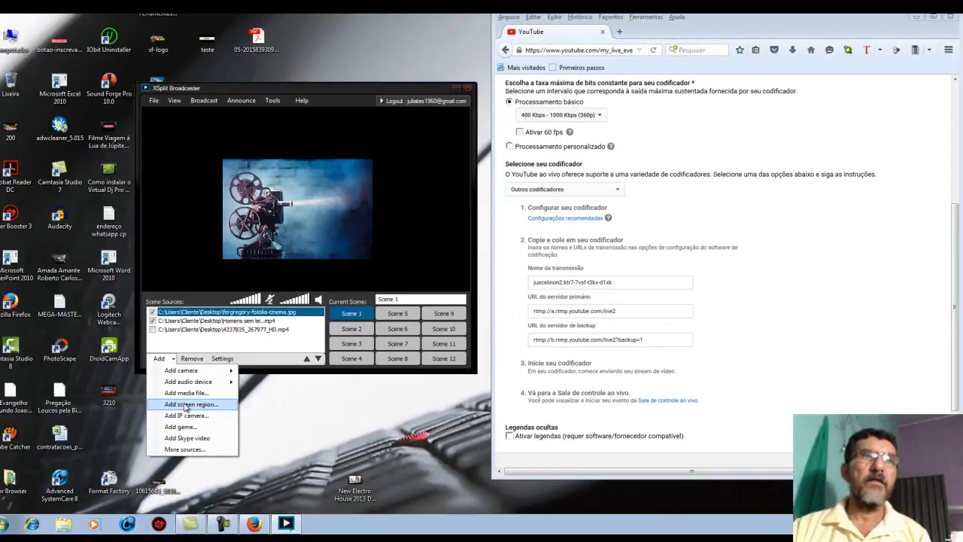
click(186, 405)
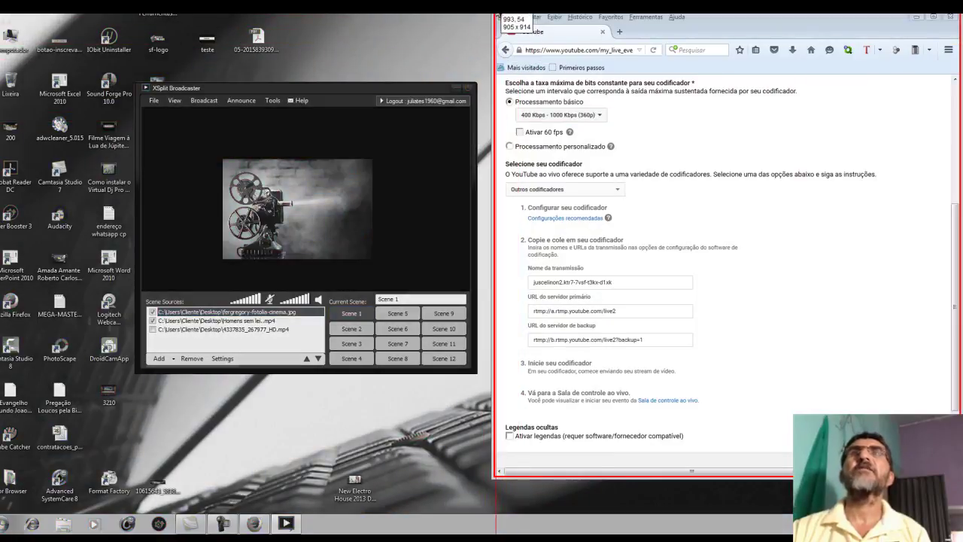
drag(495, 14, 962, 478)
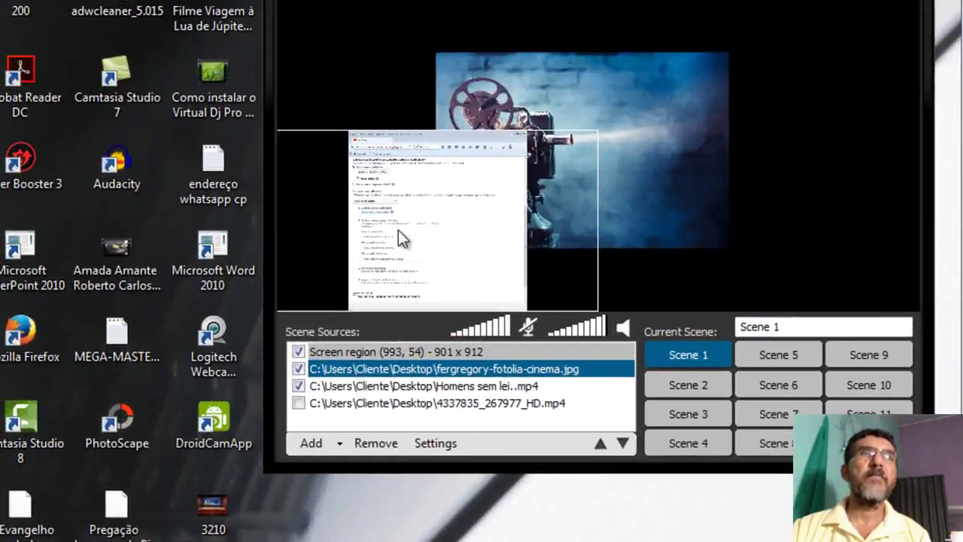
drag(398, 229, 527, 134)
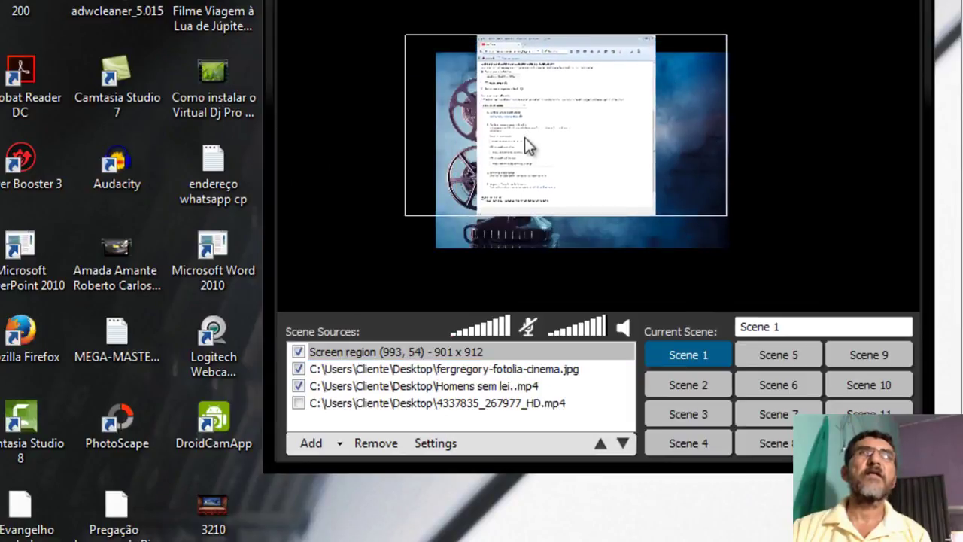
drag(559, 218, 571, 286)
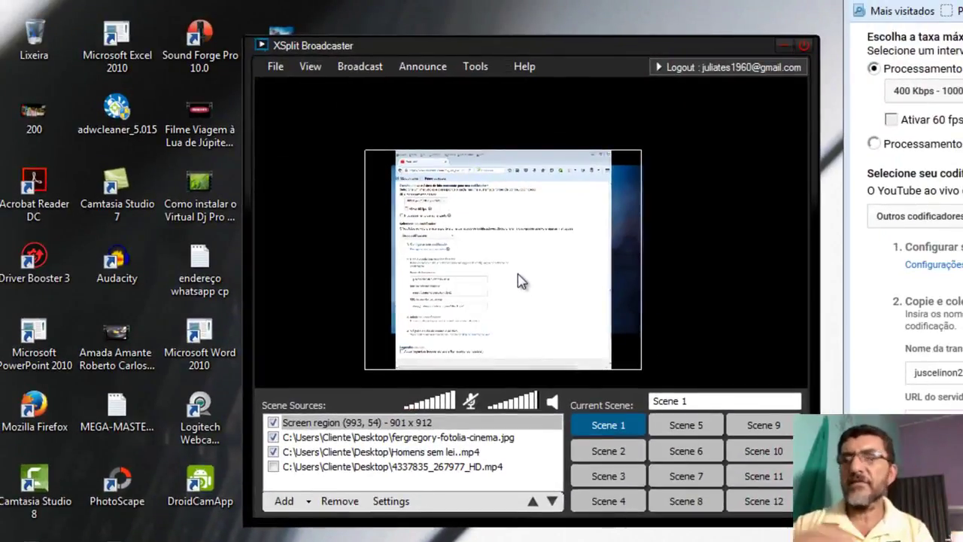
Remove the screen region source from Scene 1
click(397, 422)
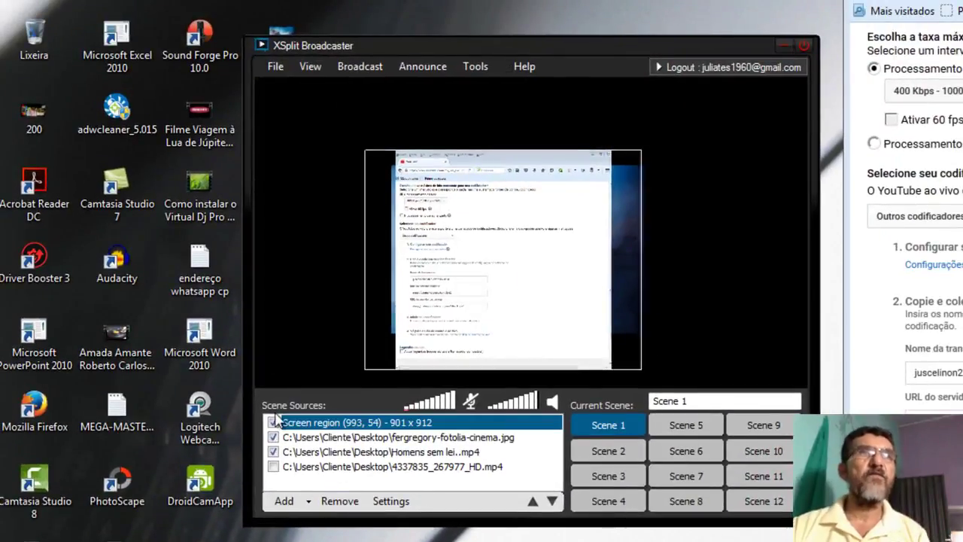
click(339, 502)
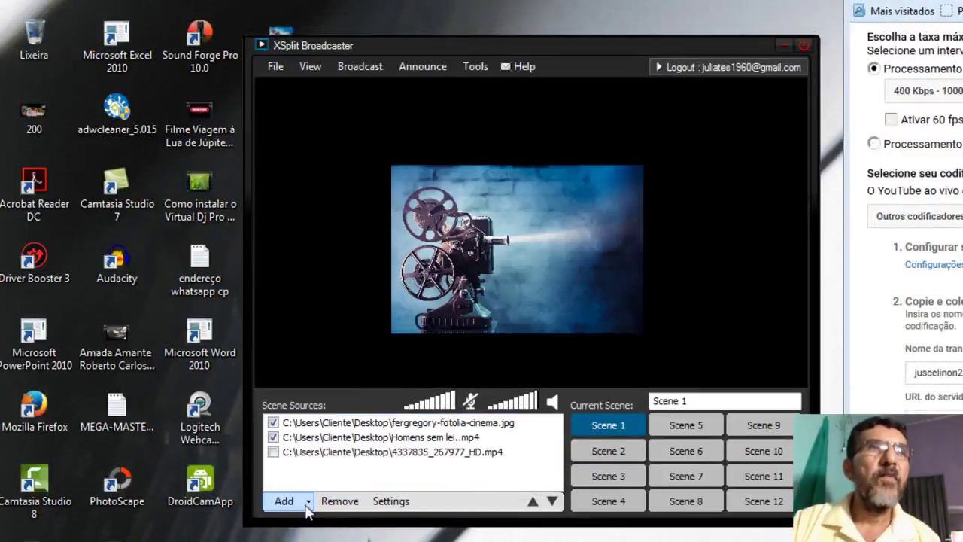
Add the video "Amada Amante Roberto Carlos (Compacto Mono 1971)[1]" from the Área de Trabalho folder as a media file source in Scene 1
click(308, 503)
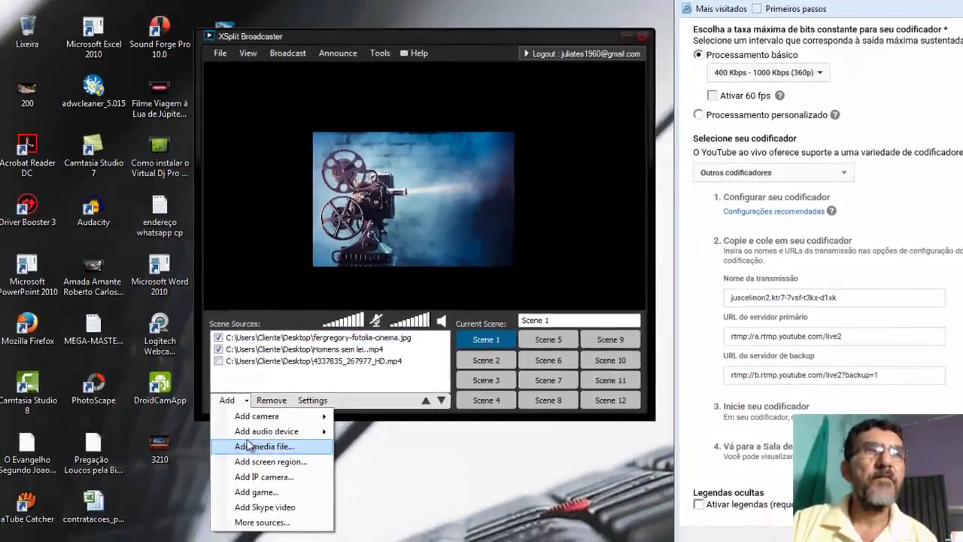
click(250, 447)
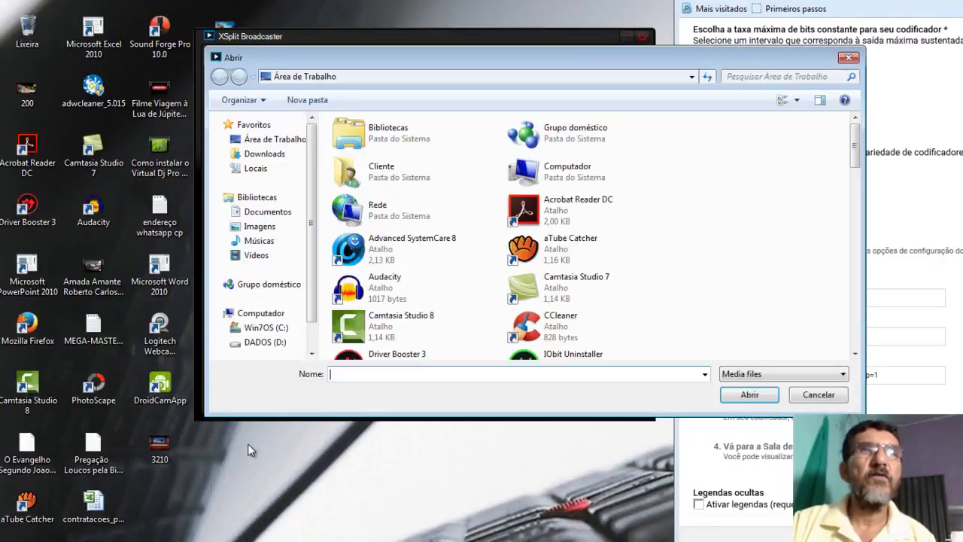
drag(856, 156, 850, 209)
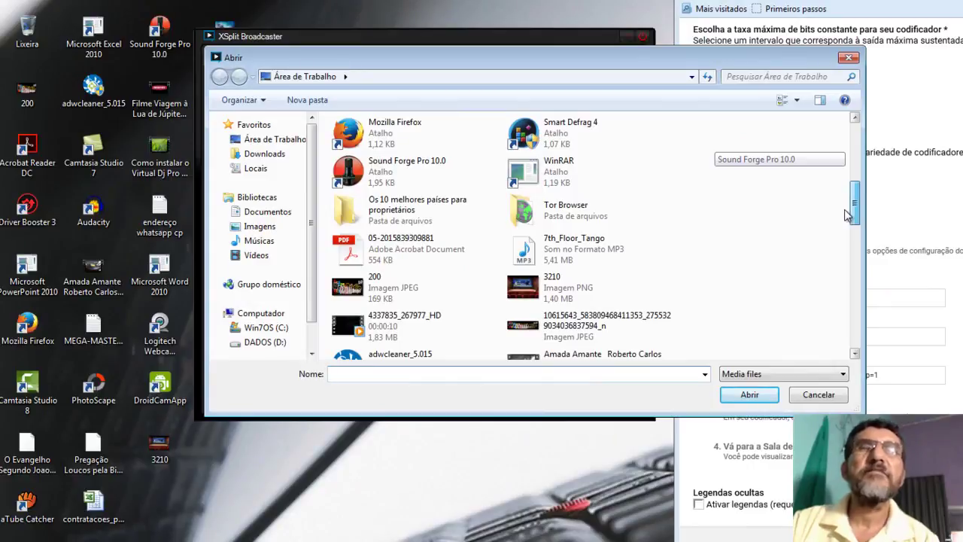
drag(846, 214, 842, 237)
click(579, 255)
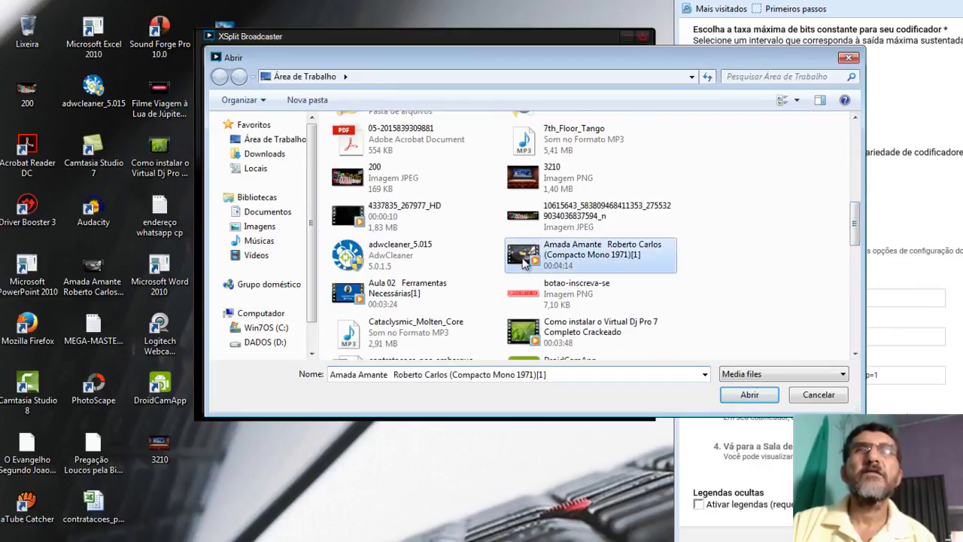
click(748, 395)
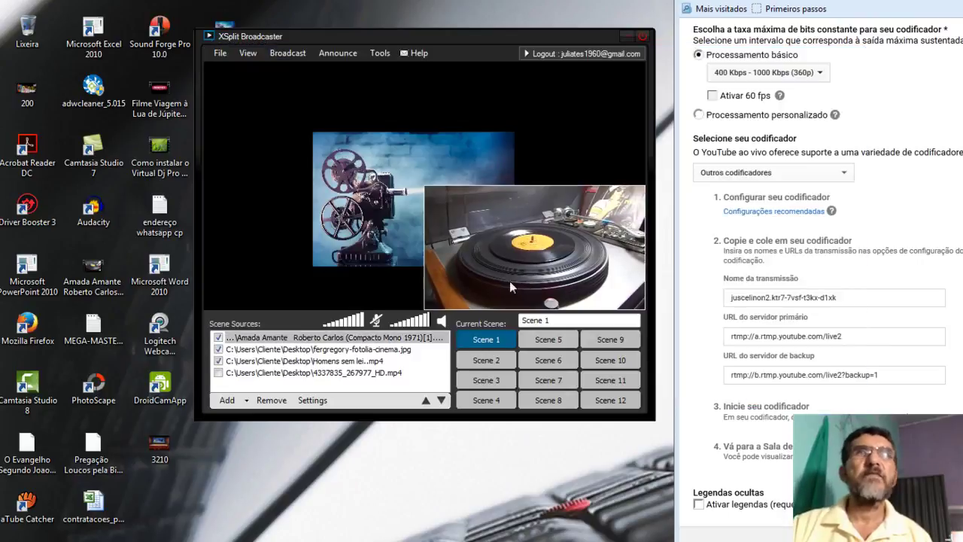
Move the turntable video toward the middle of the Scene 1 preview and enlarge it to cover the projector image
drag(517, 268, 390, 205)
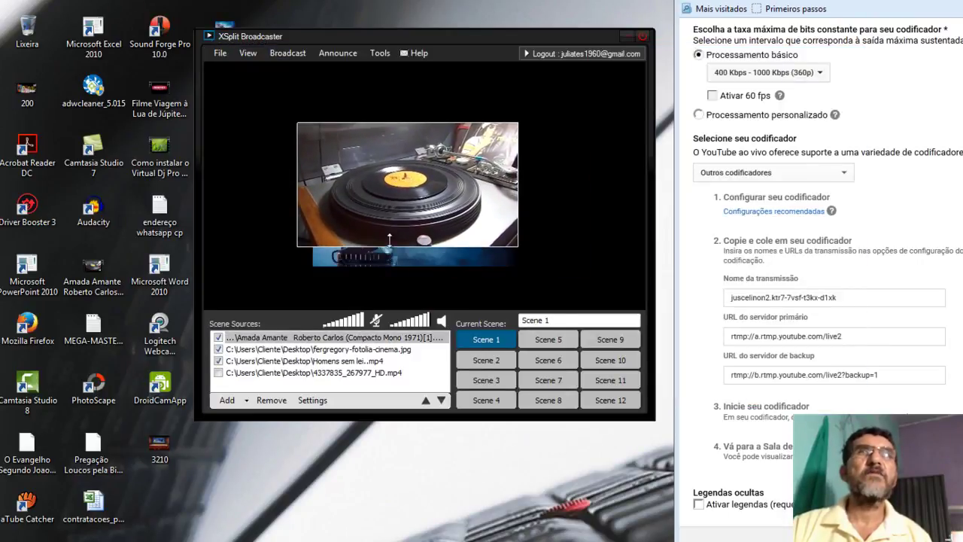
click(397, 251)
click(382, 183)
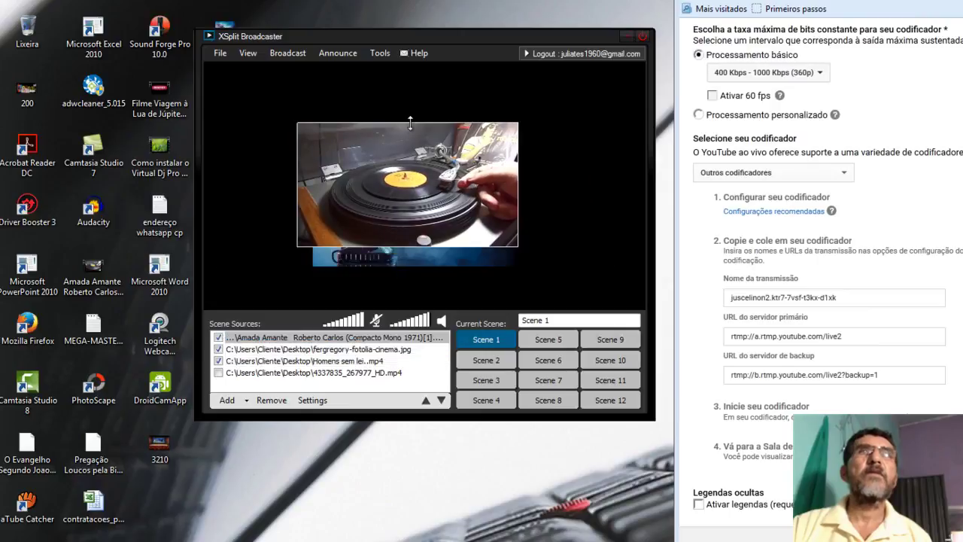
drag(390, 246, 386, 295)
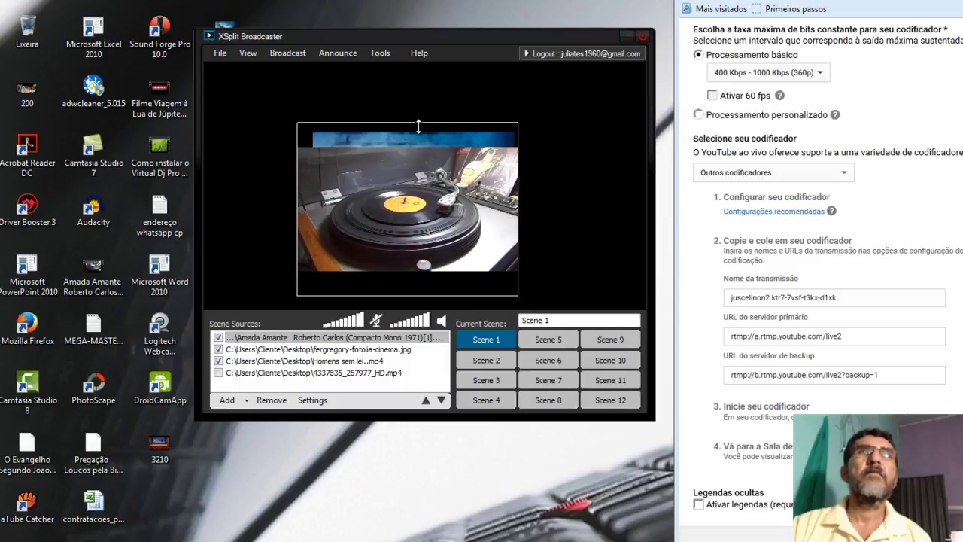
drag(419, 124, 419, 131)
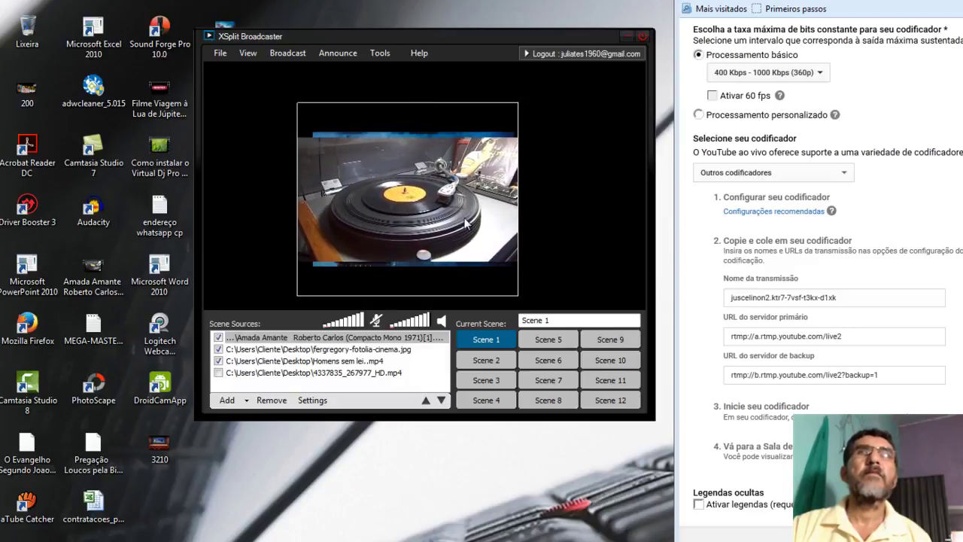
click(520, 211)
drag(520, 205, 581, 220)
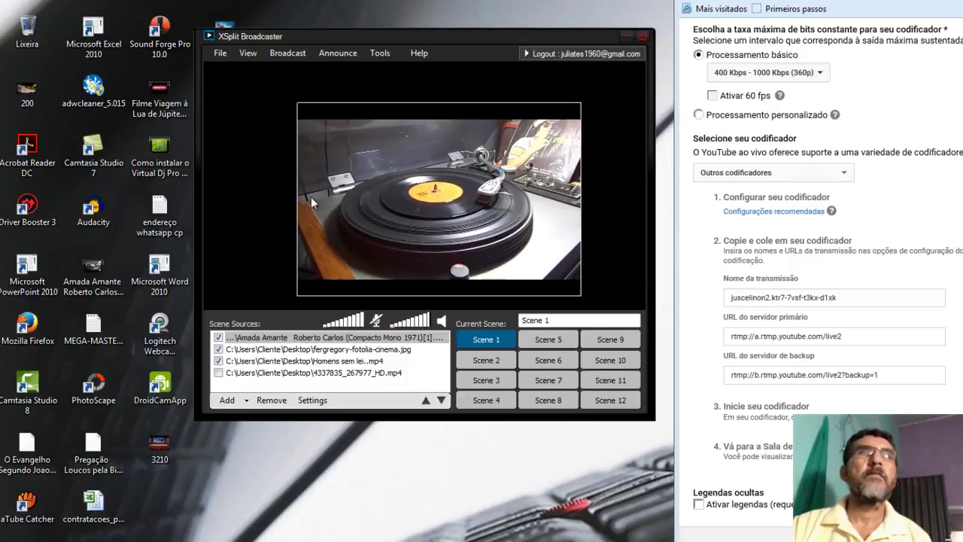
drag(300, 181, 239, 182)
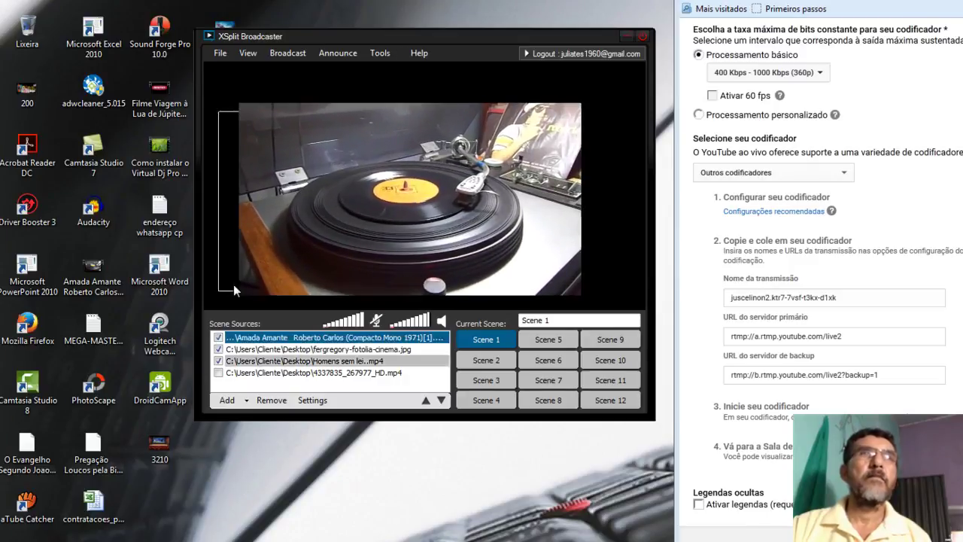
Toggle the visibility of the Amada Amante video source in Scene 1 off and on, leaving it hidden
click(219, 337)
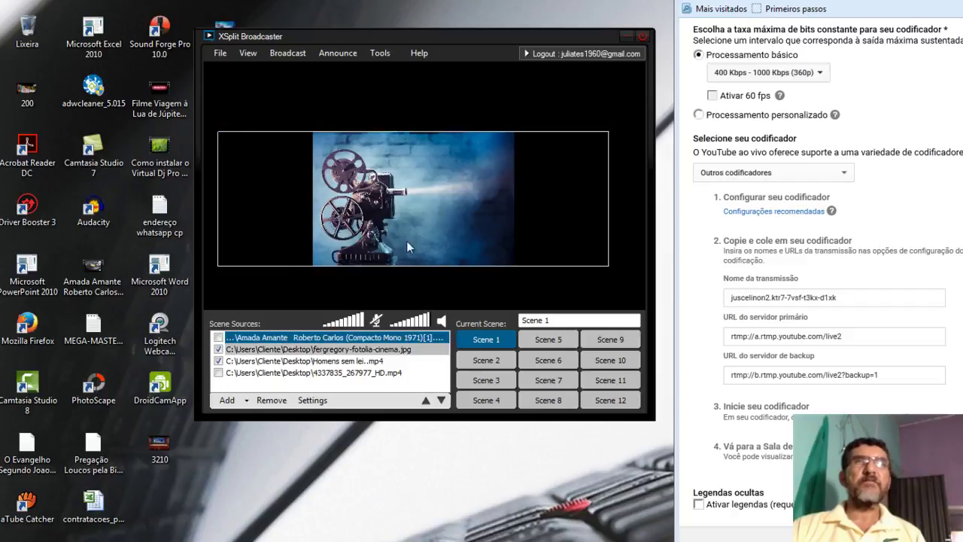
drag(249, 338, 284, 408)
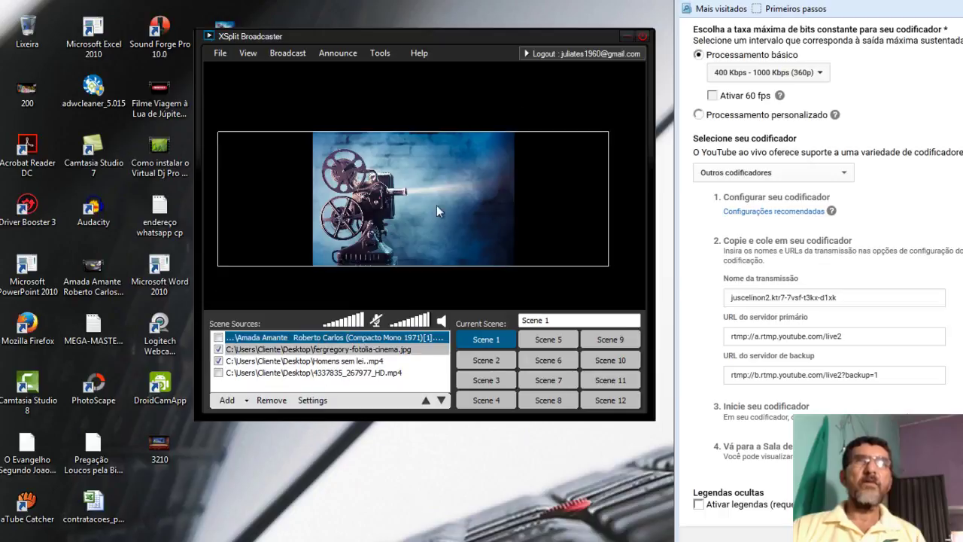
click(218, 338)
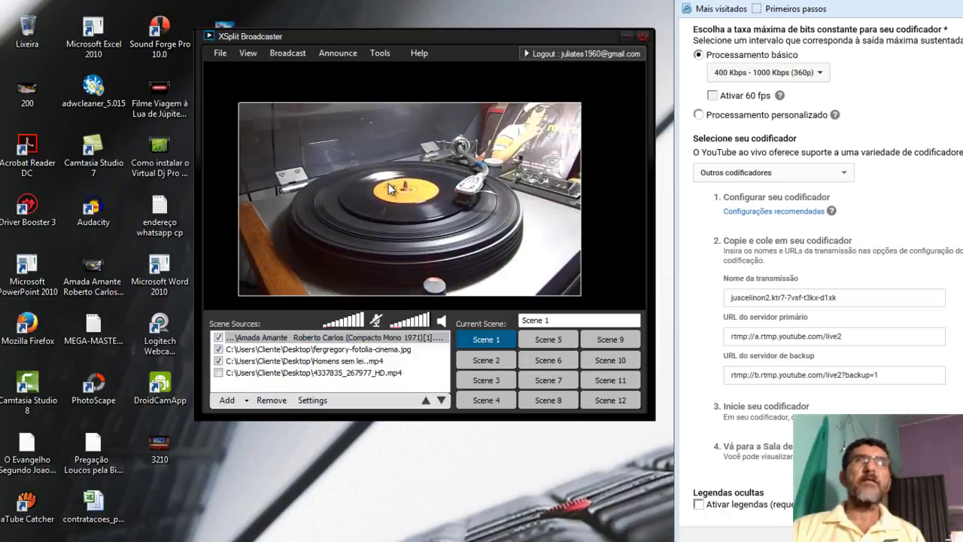
right_click(389, 183)
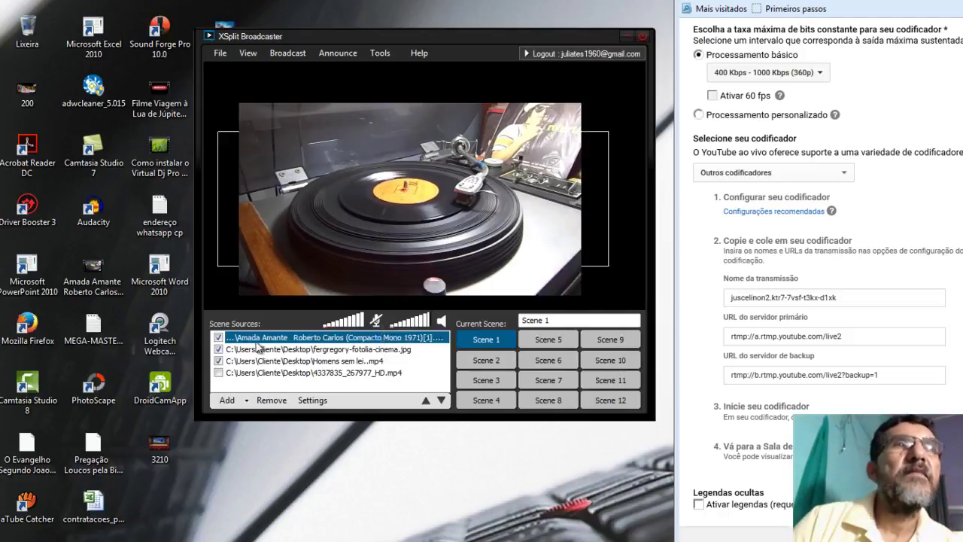
click(219, 338)
click(400, 232)
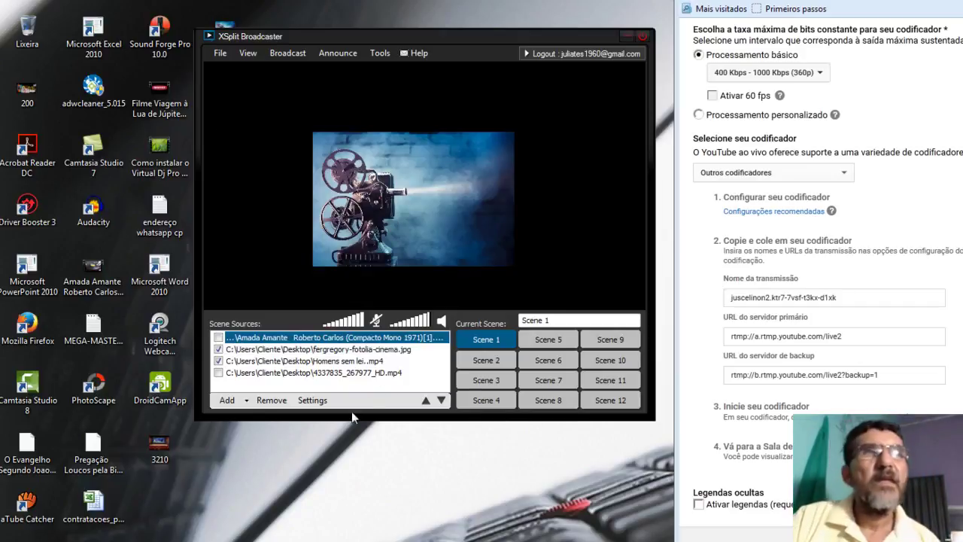
Extend the projector image's frame downward and narrow it from both sides to a nearly square frame around the preview's middle
click(312, 400)
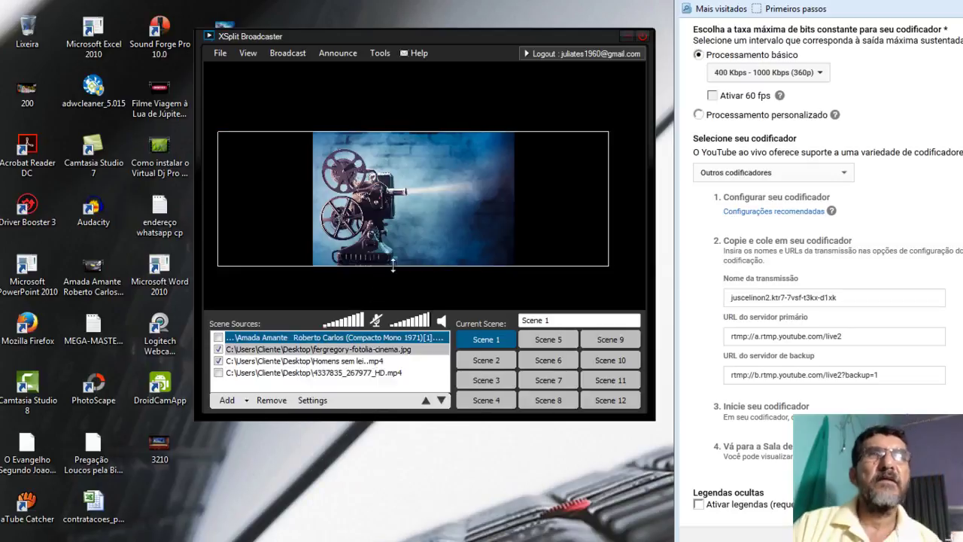
drag(395, 262, 397, 295)
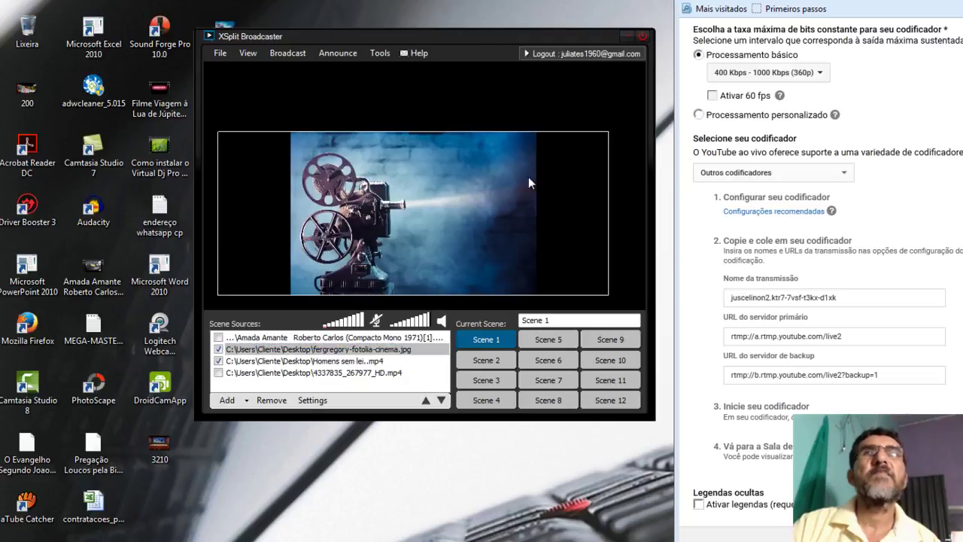
drag(607, 186, 388, 193)
drag(276, 208, 365, 208)
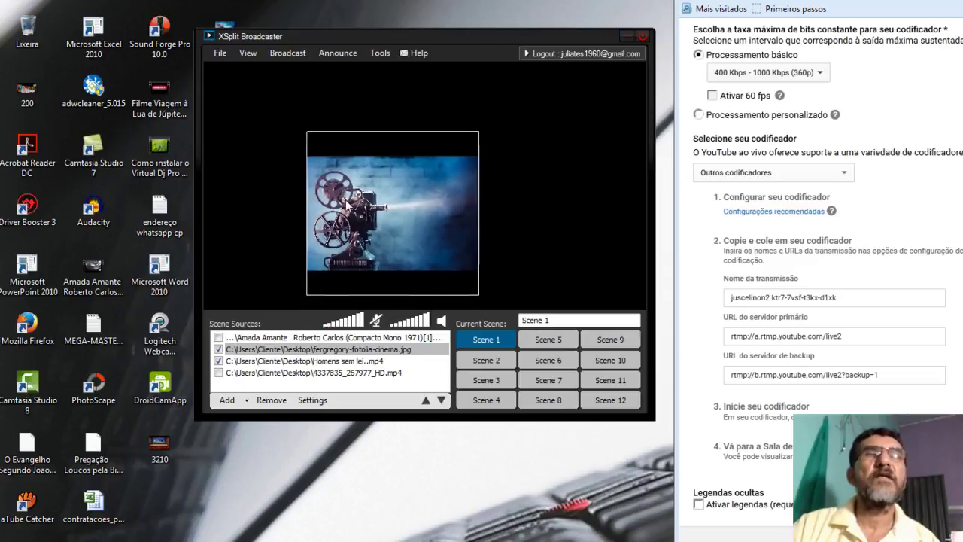
Examine the additional source plugins offered in the Source Plugin Store, then close the store
click(247, 401)
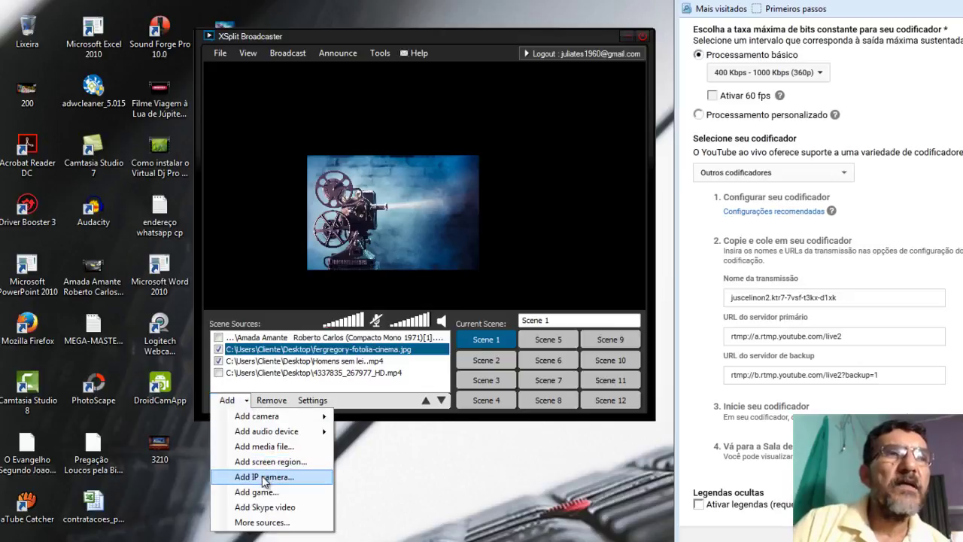
click(263, 522)
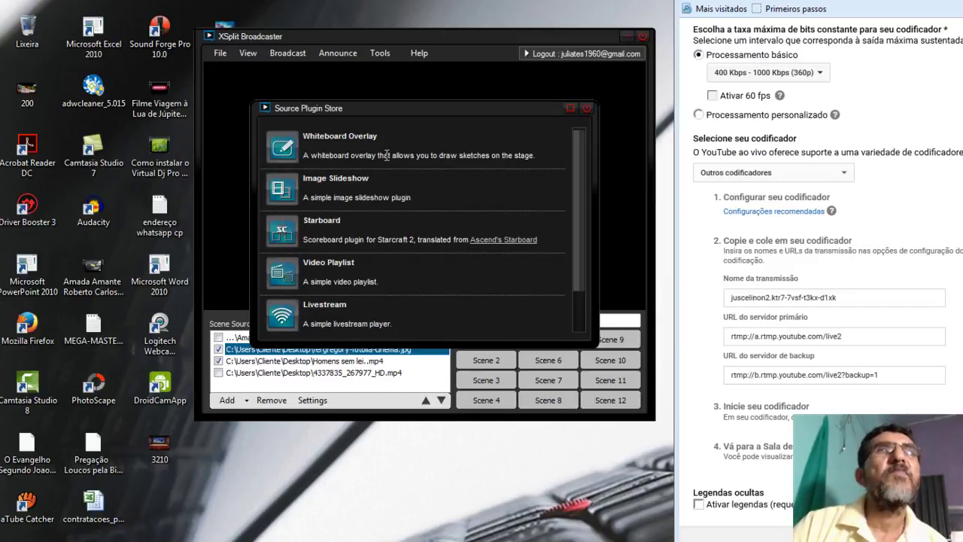
scroll(386, 155, down, 1)
scroll(389, 155, up, 1)
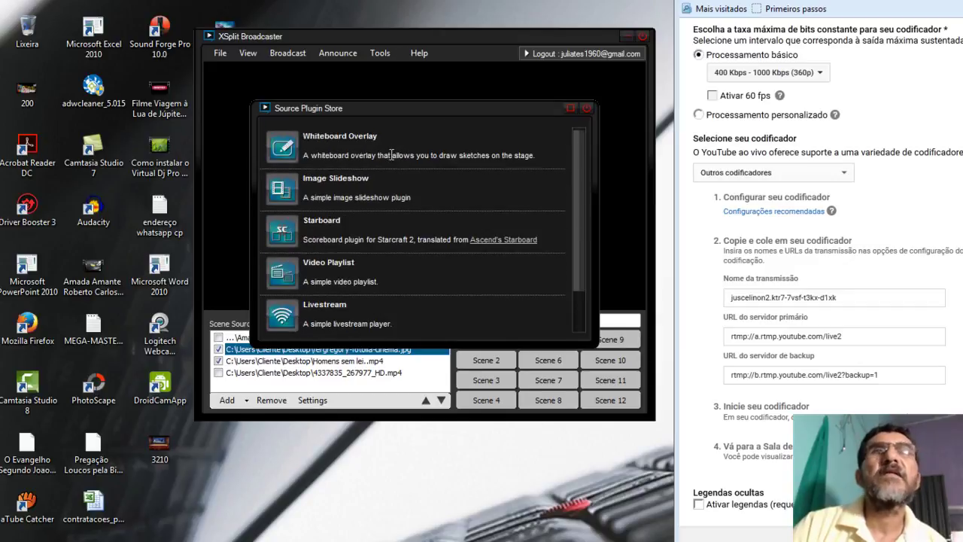
click(587, 108)
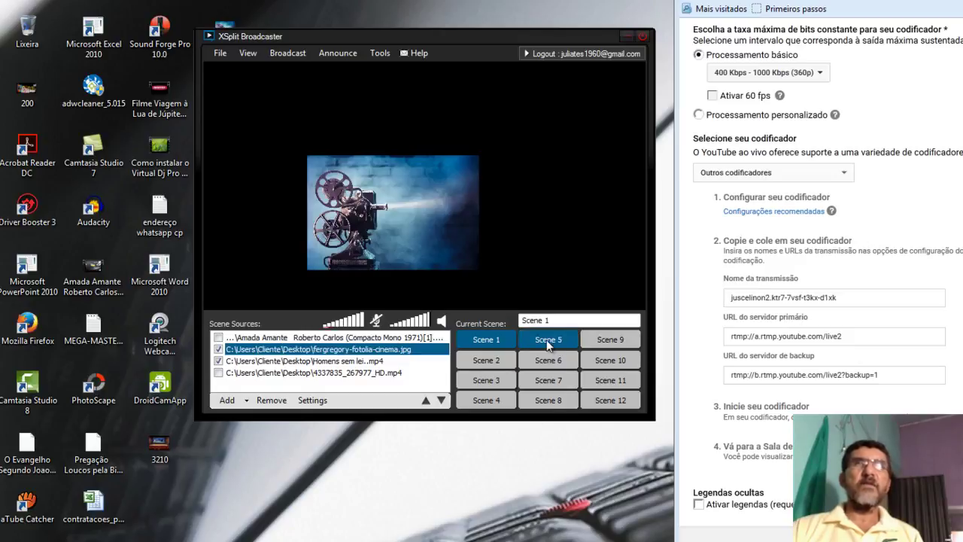
Look at Scene 5 and Scene 9, and return to Scene 1
click(546, 339)
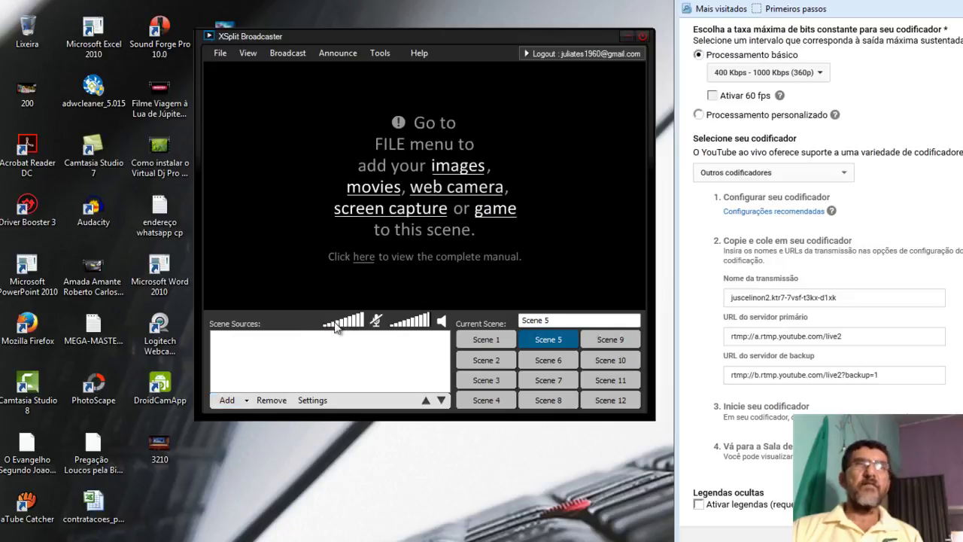
click(614, 343)
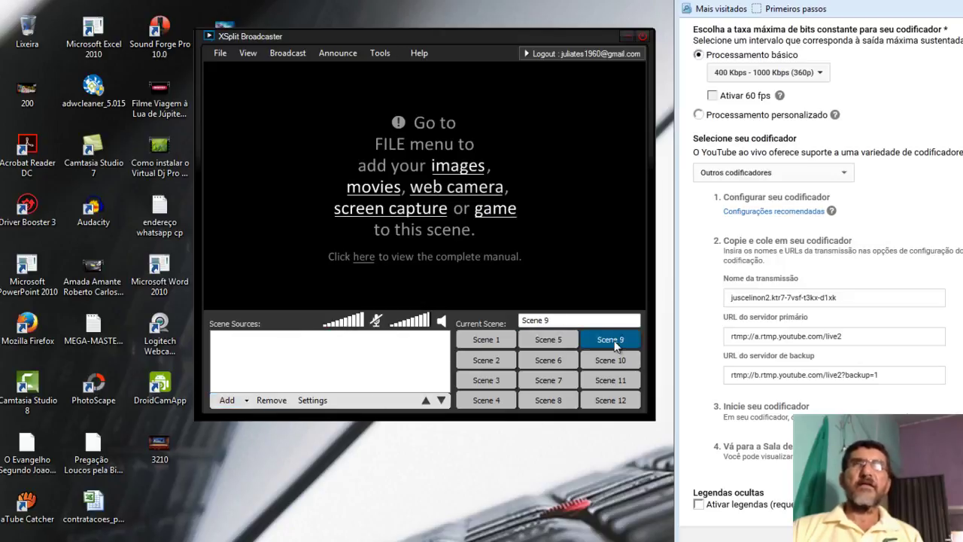
click(486, 340)
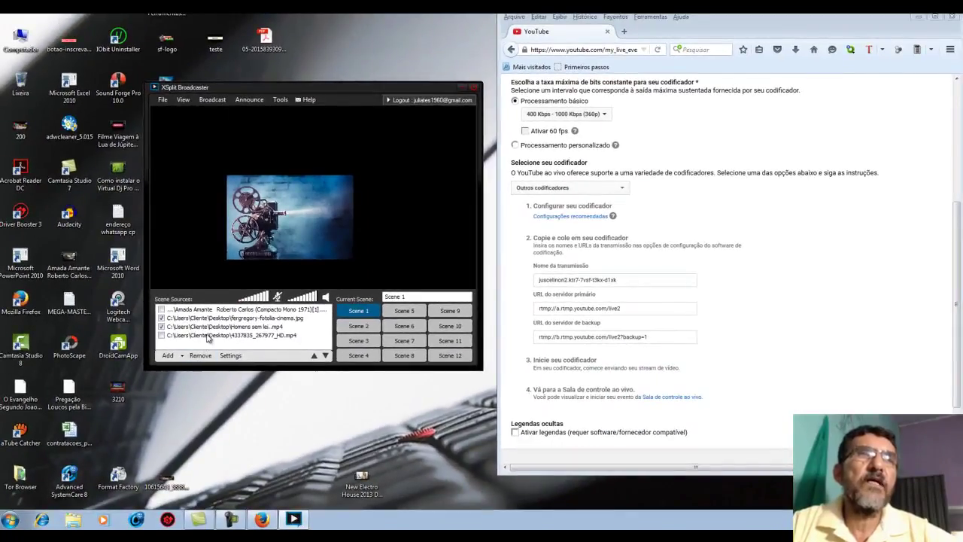
Remove the 4337835_267977_HD.mp4 video source from Scene 1
click(230, 349)
click(161, 336)
click(161, 336)
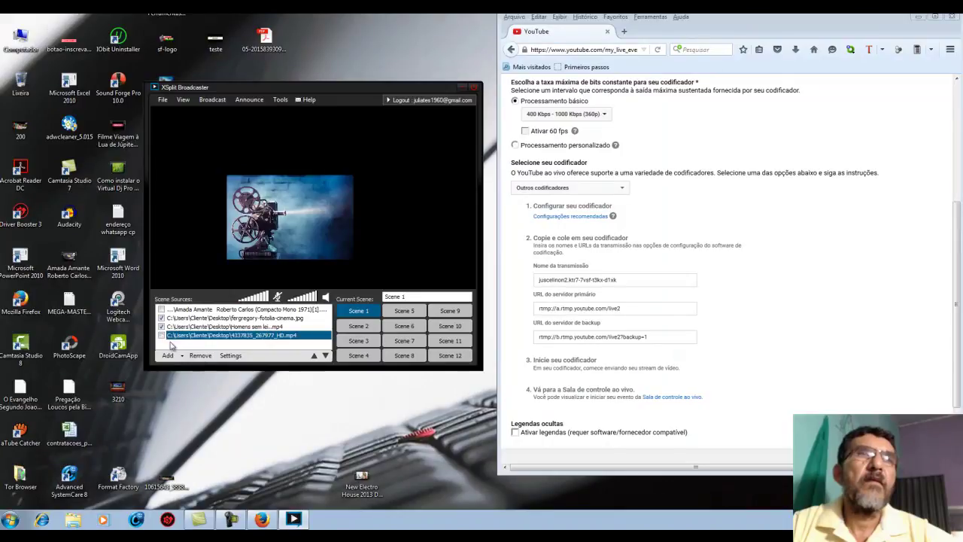
click(201, 356)
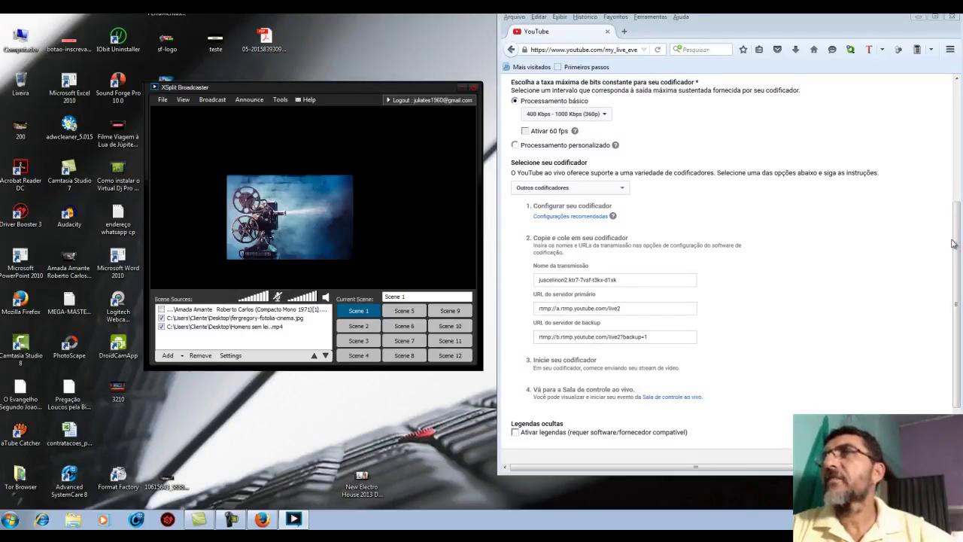
Remove the "Homens sem lei" channel from XSplit's broadcast channels and try to save the user settings
scroll(953, 243, down, 3)
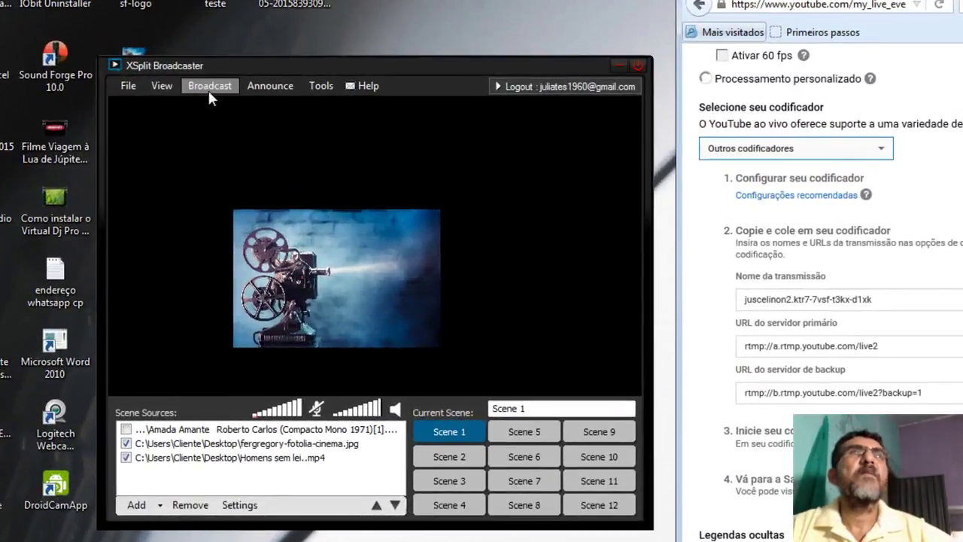
click(210, 91)
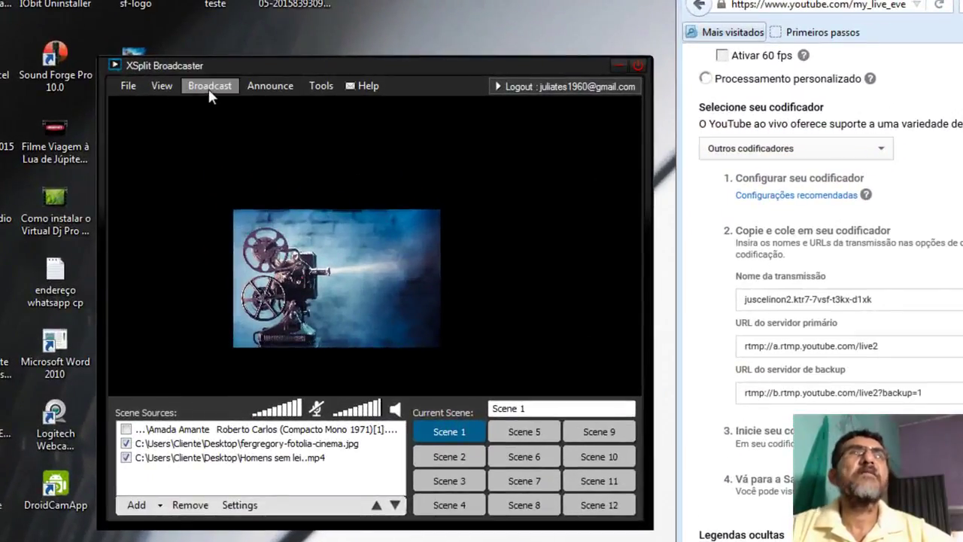
click(210, 91)
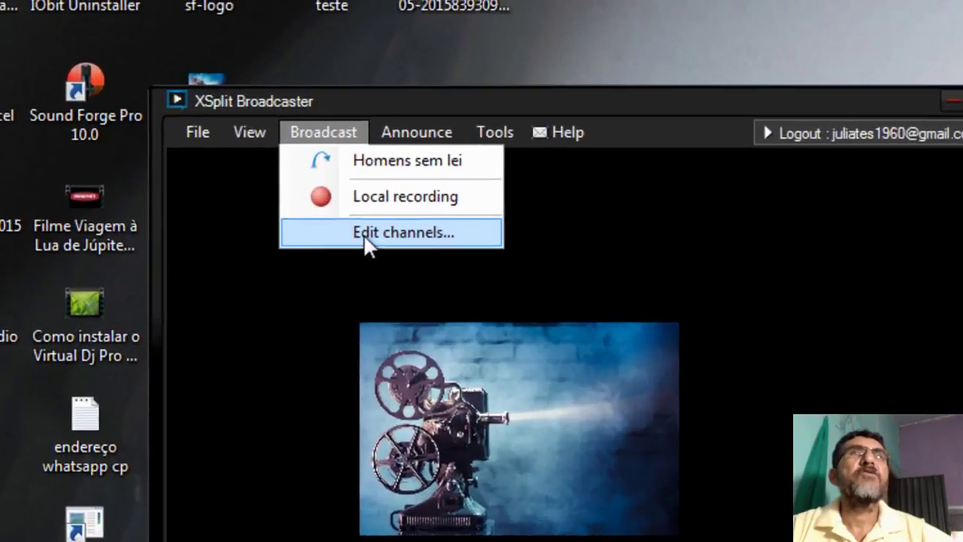
click(367, 234)
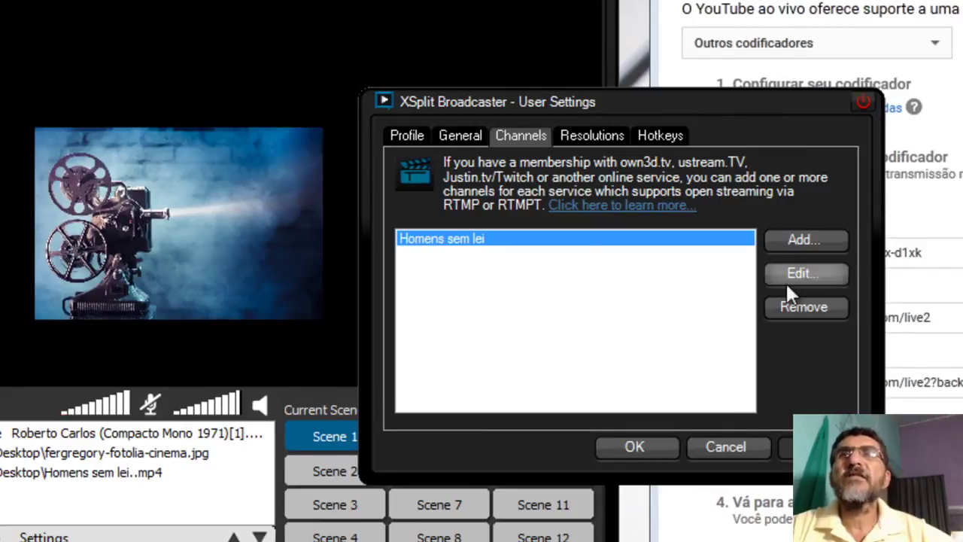
click(803, 309)
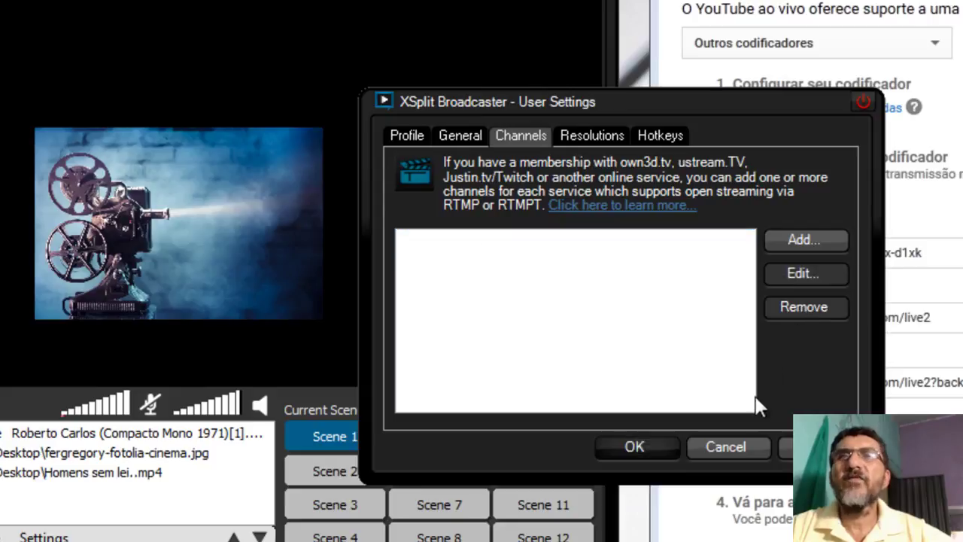
click(634, 447)
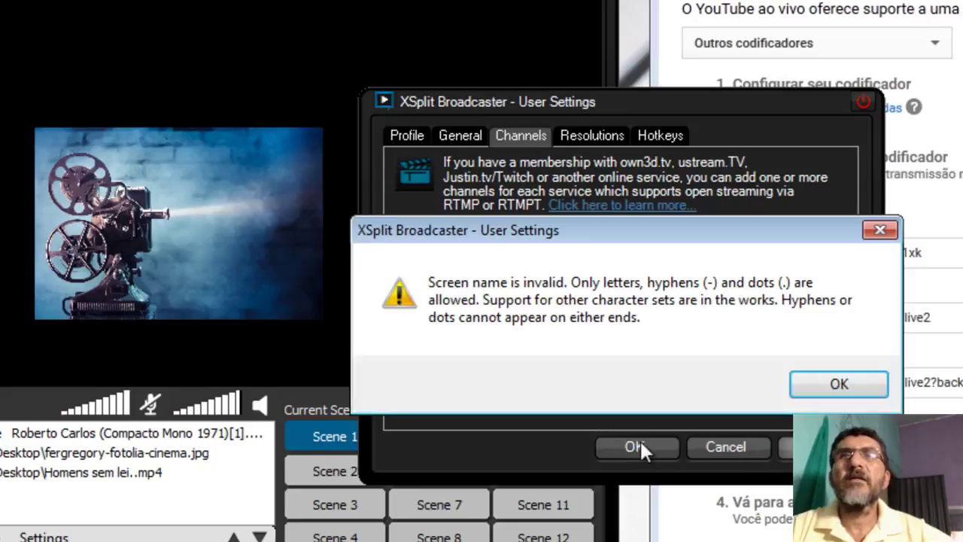
click(873, 387)
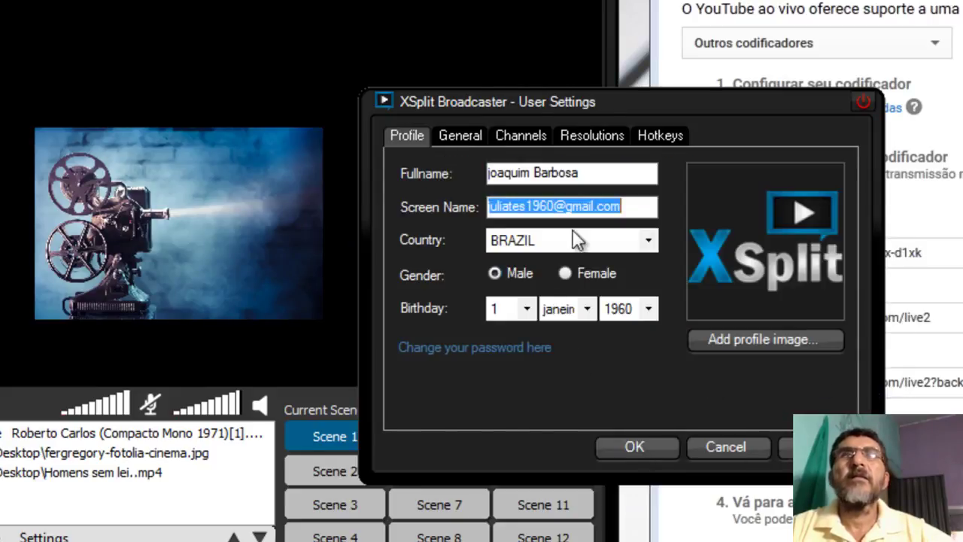
Return to the channel settings, add a Custom RTMP channel and name it "Teste"
click(624, 210)
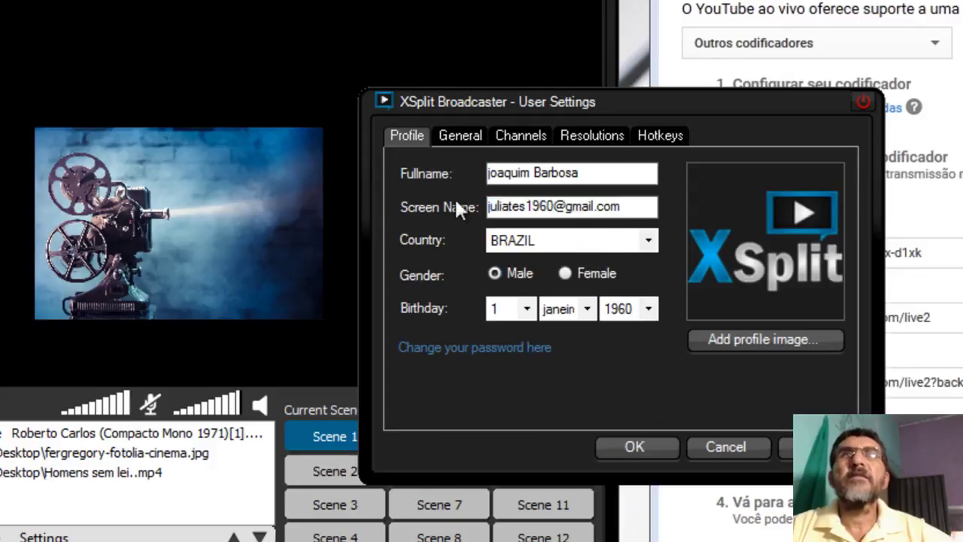
click(452, 138)
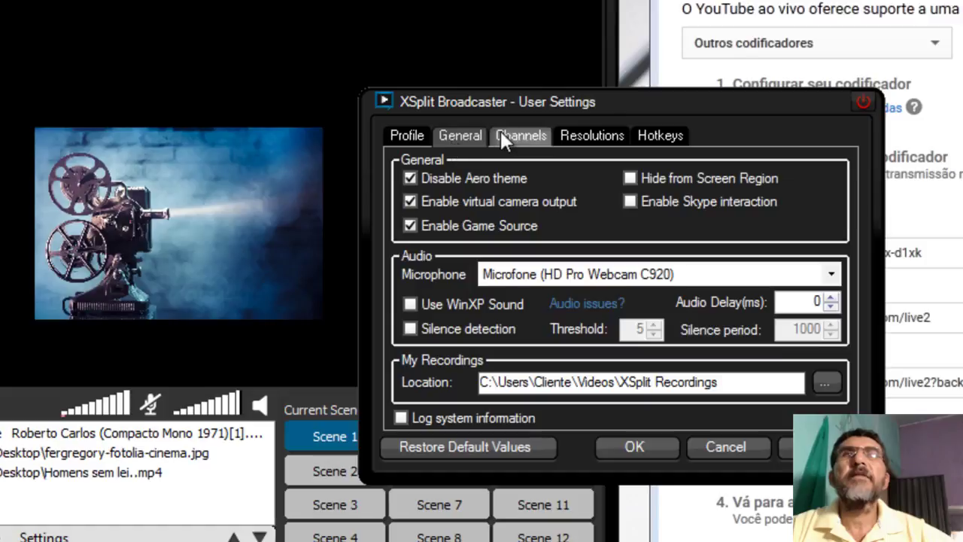
click(519, 139)
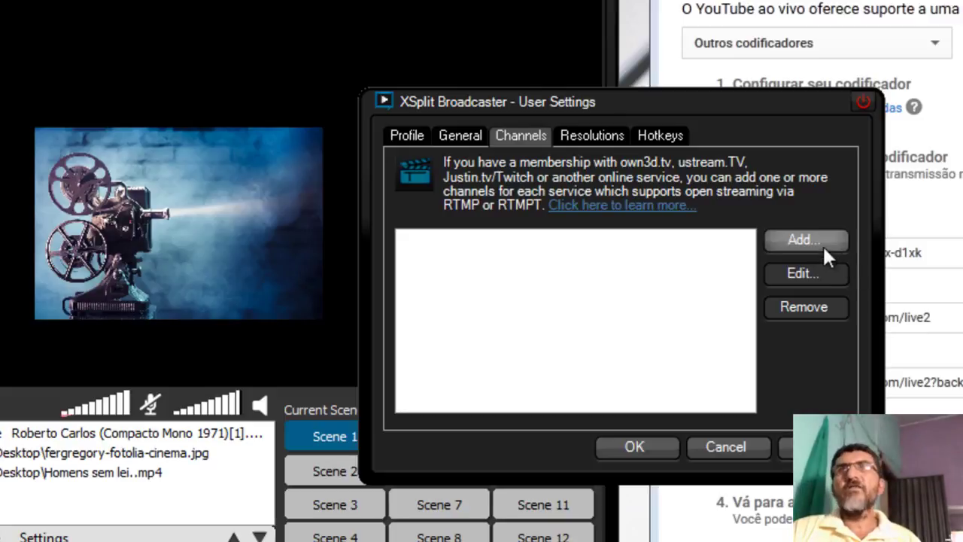
click(808, 240)
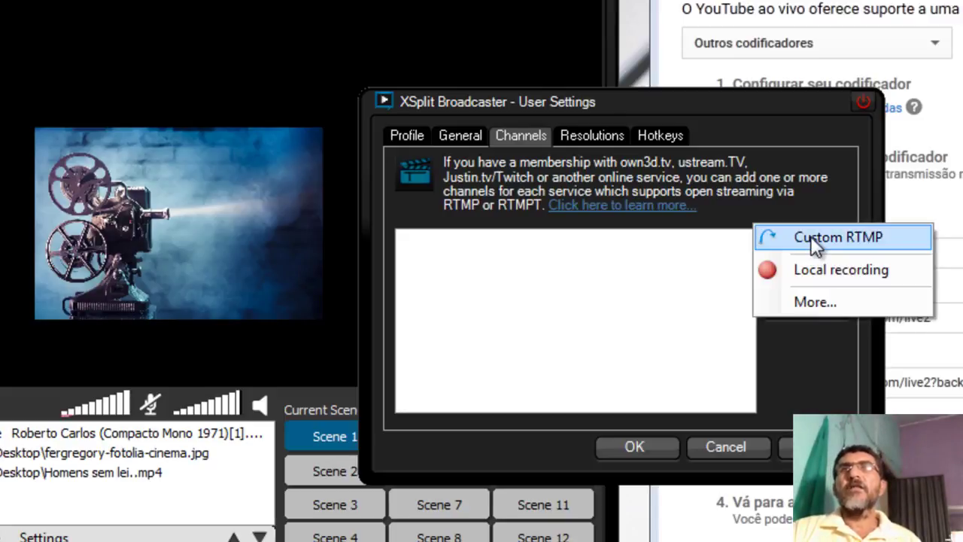
click(810, 236)
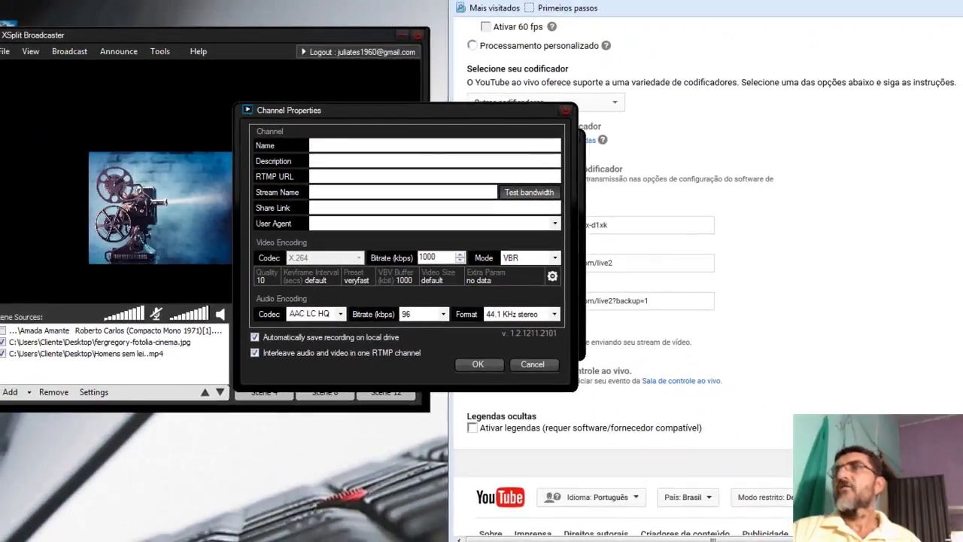
click(550, 102)
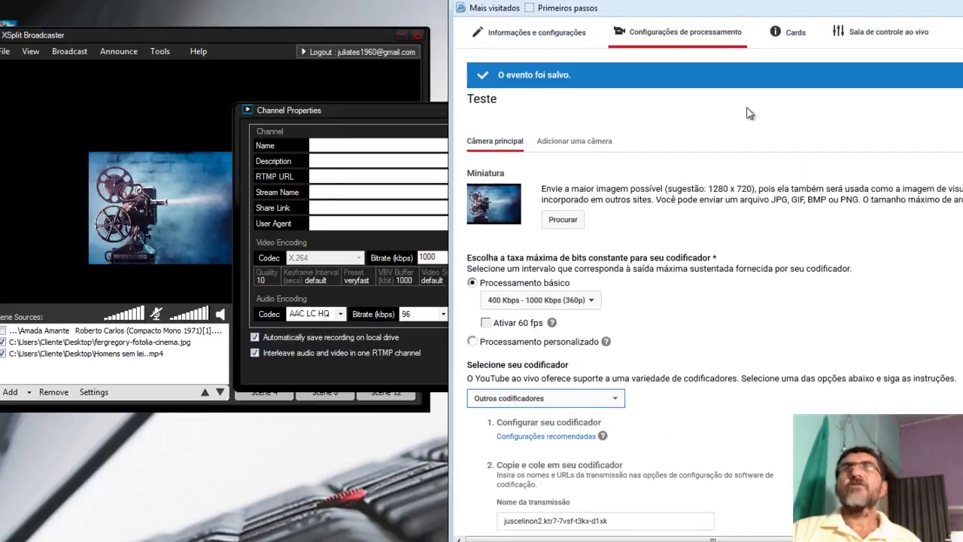
click(363, 143)
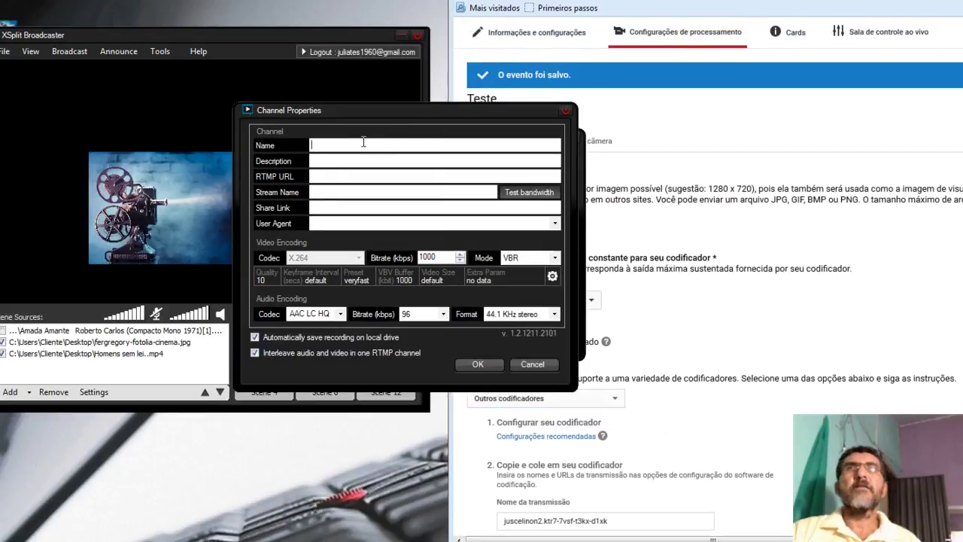
text(Teste)
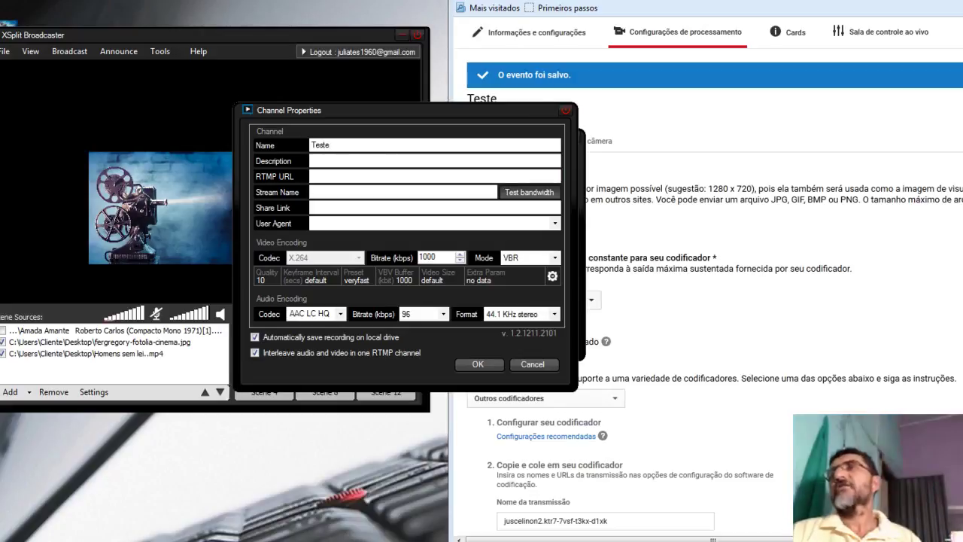
Copy the event's stream name key from the YouTube ingestion settings into the Teste channel's Stream Name in XSplit
key(alt+Tab)
scroll(705, 275, down, 5)
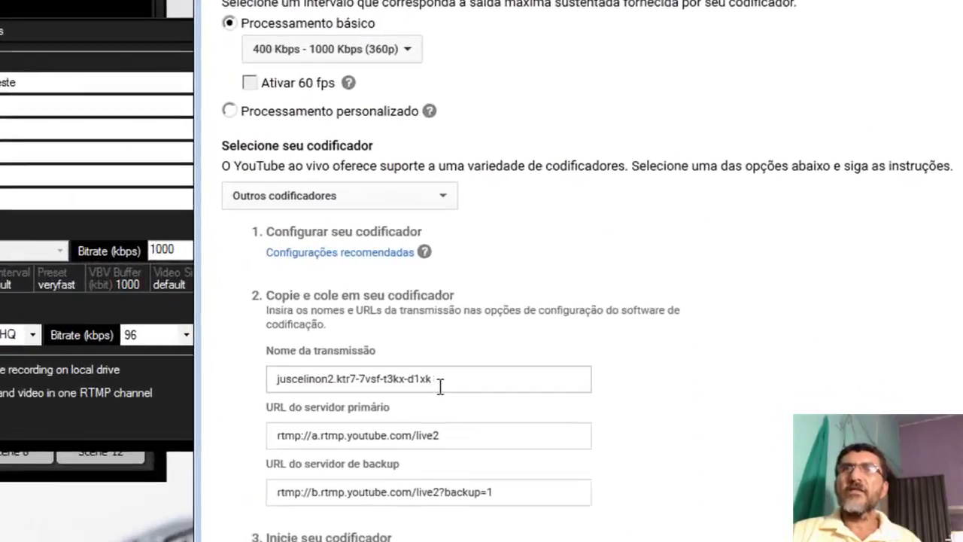
click(614, 345)
drag(420, 386, 247, 384)
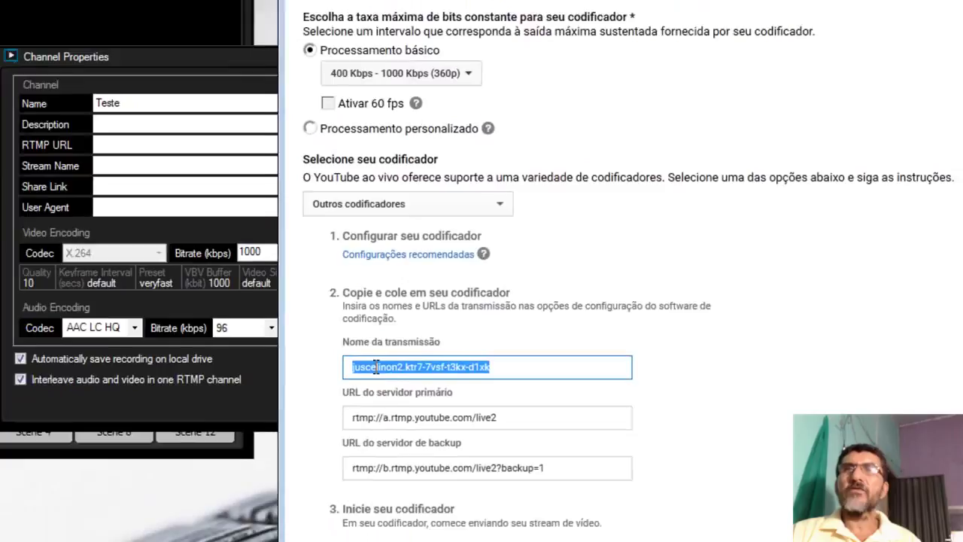
right_click(399, 368)
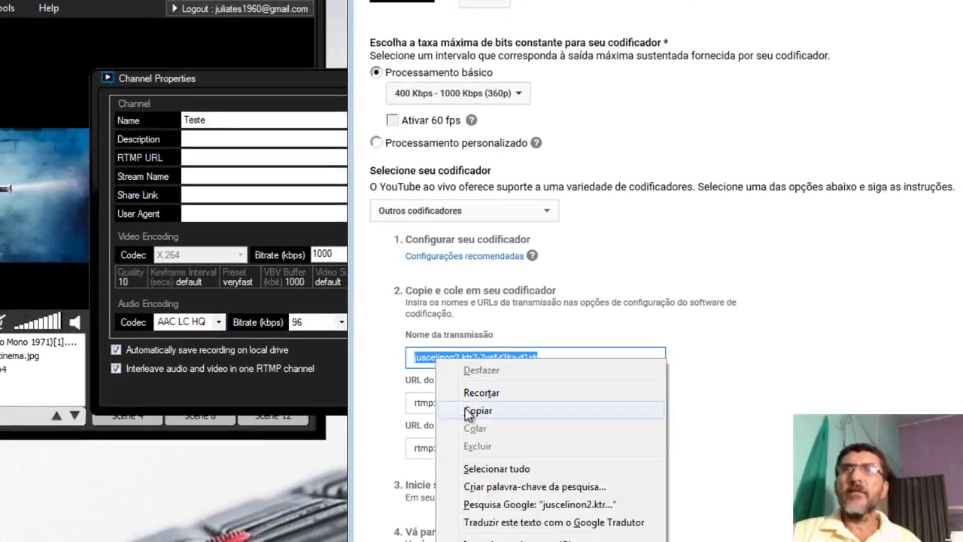
click(474, 411)
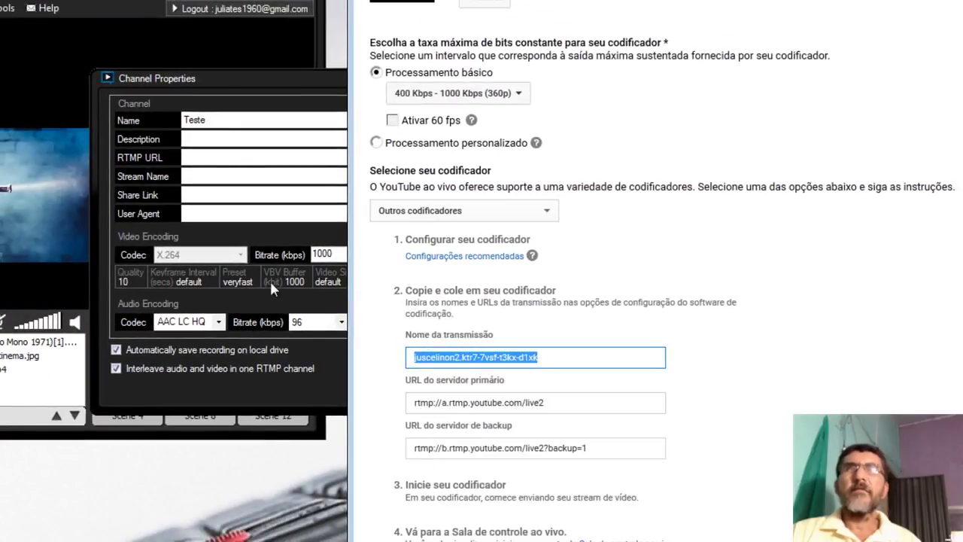
click(245, 82)
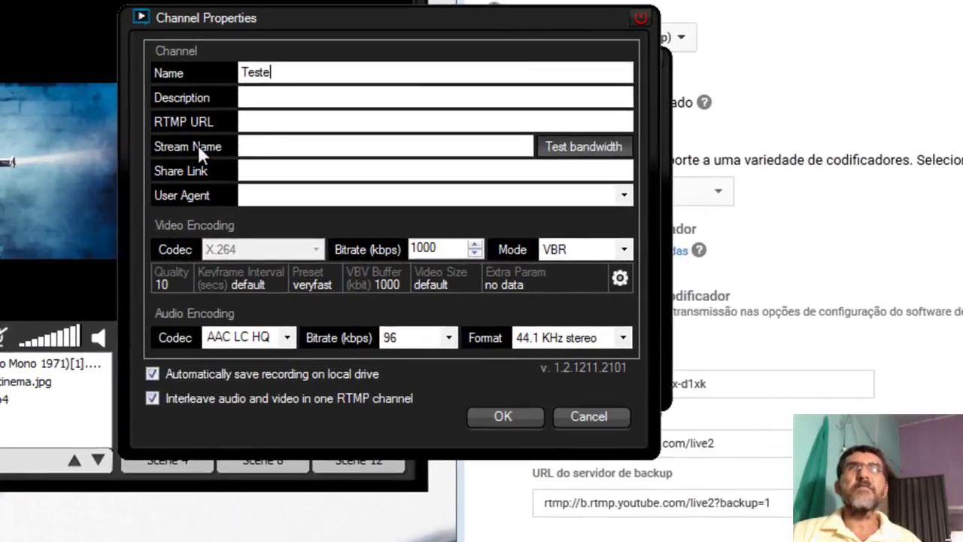
click(271, 145)
right_click(271, 144)
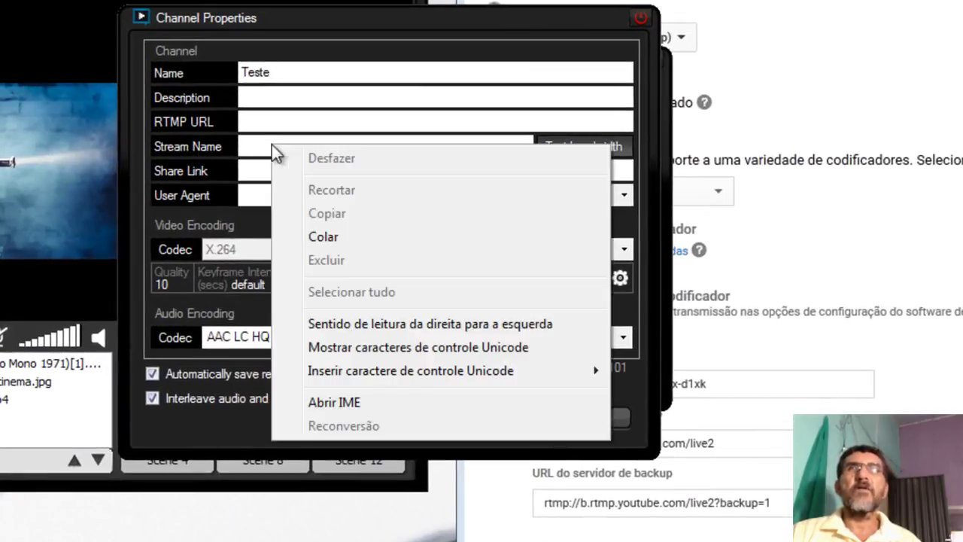
click(308, 236)
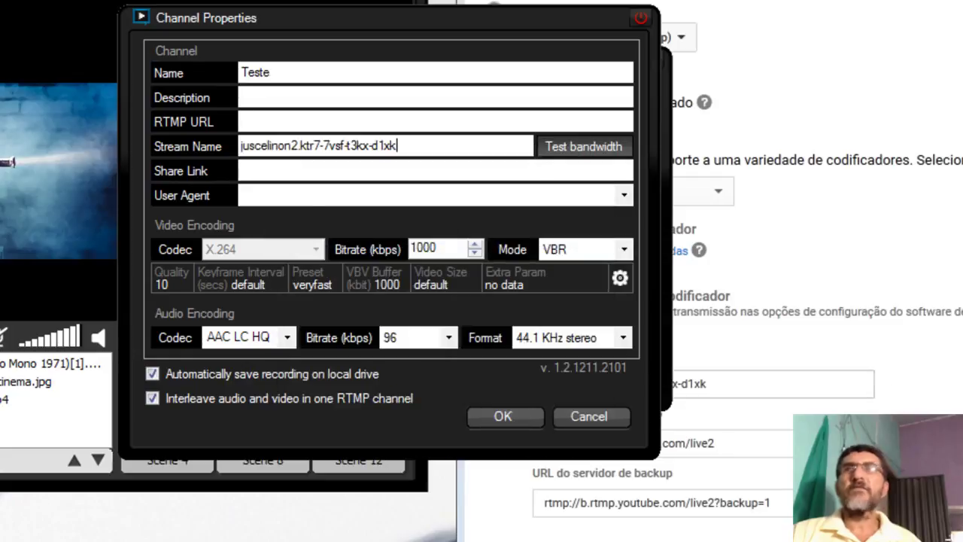
Copy YouTube's primary server URL, rtmp://a.rtmp.youtube.com/live2, into the Teste channel's RTMP URL
key(alt+Tab)
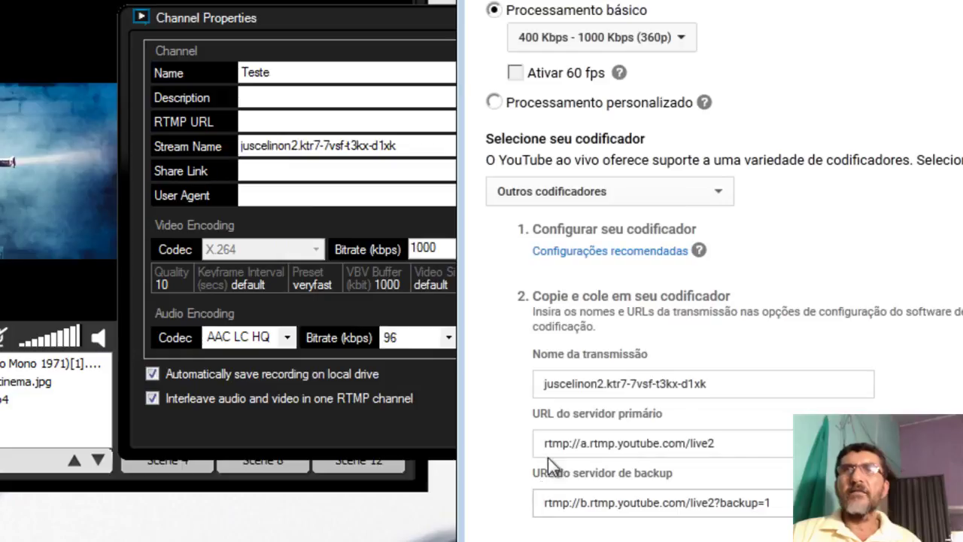
drag(726, 444, 543, 442)
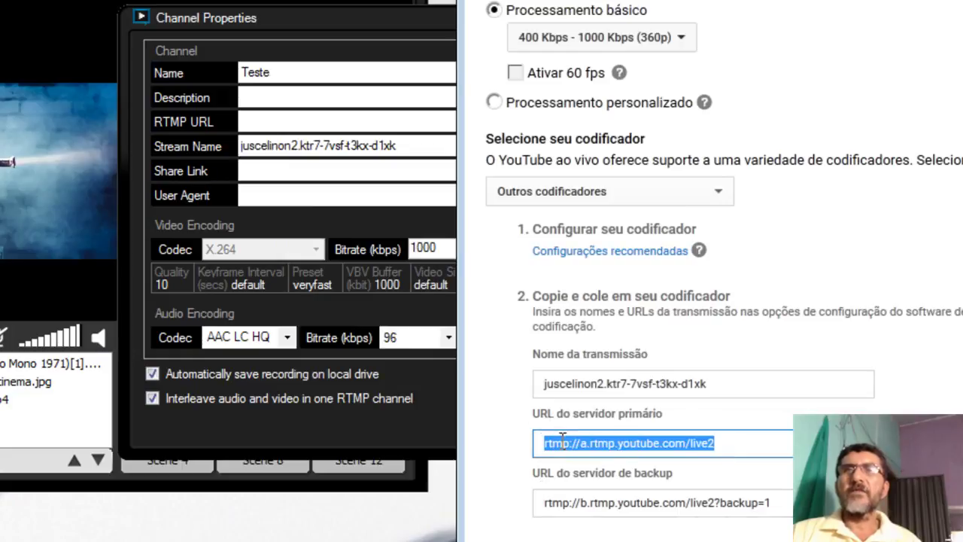
right_click(561, 436)
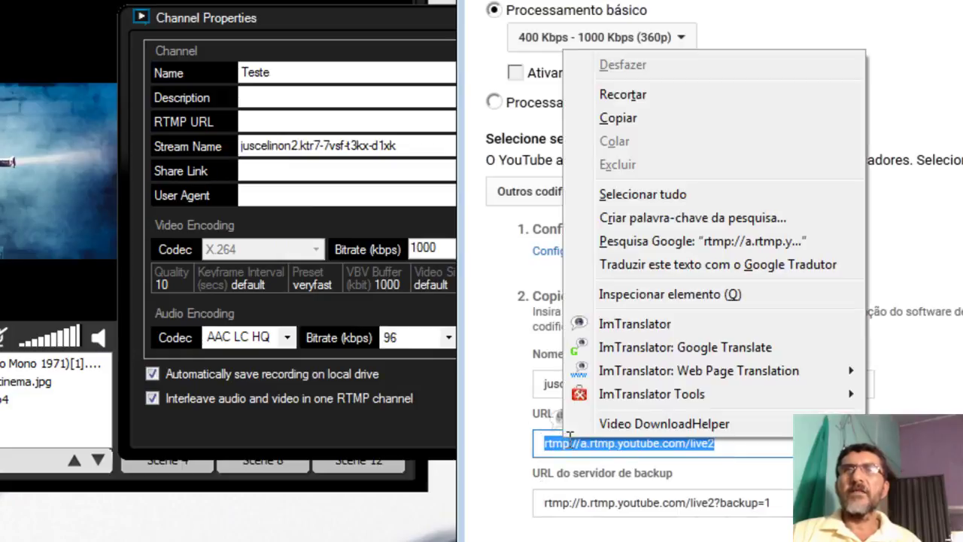
click(618, 122)
click(265, 122)
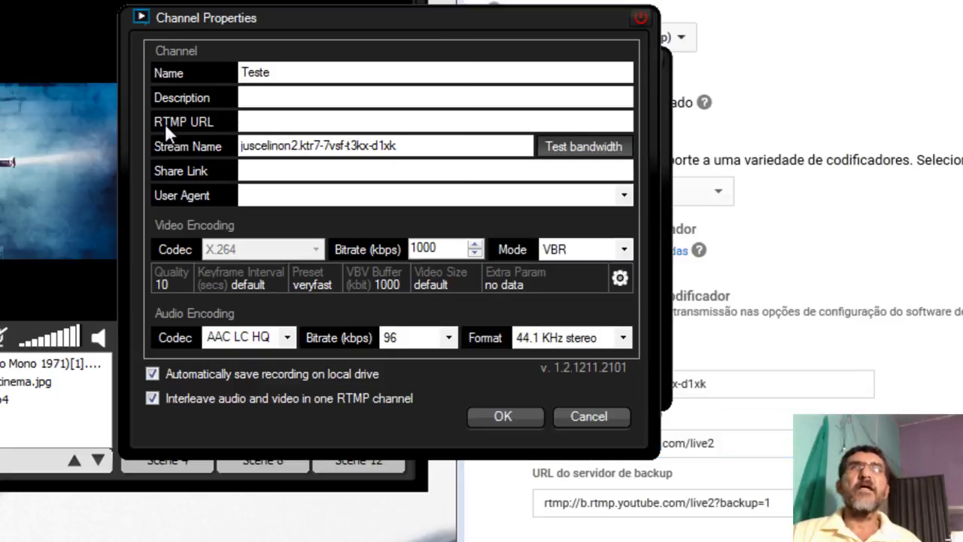
right_click(264, 121)
click(318, 208)
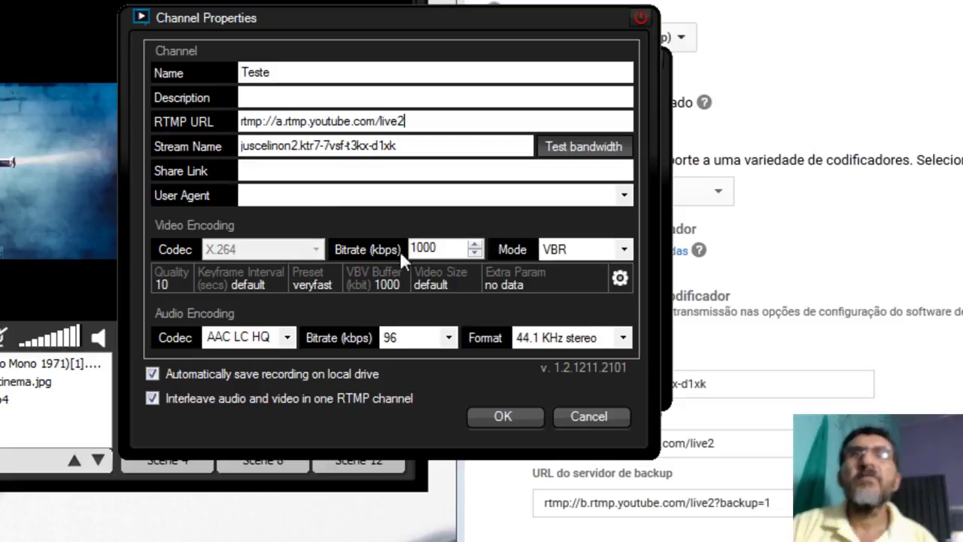
Set the Teste channel's video encoding bitrate to 400 kbps in VBR mode
click(474, 252)
click(473, 252)
click(473, 252)
click(473, 252)
click(473, 252)
click(473, 252)
click(473, 252)
click(473, 252)
click(473, 253)
click(473, 252)
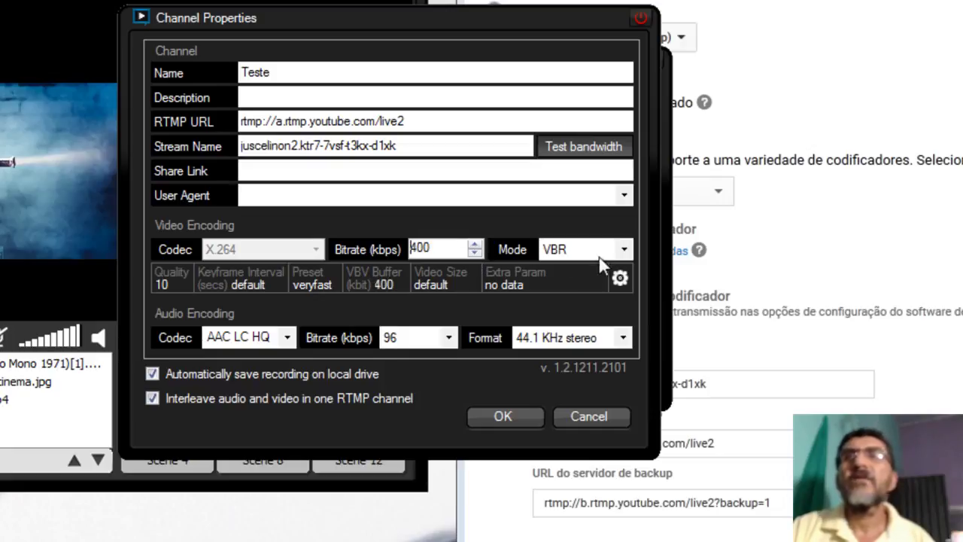
click(624, 250)
click(624, 250)
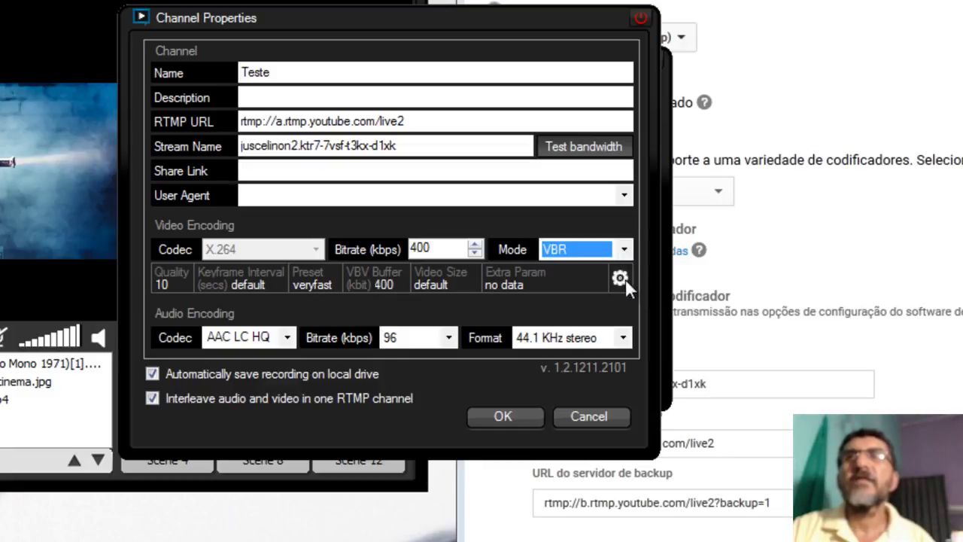
Set the Teste channel's maximum keyframe interval to 2 seconds, confirm the channel properties and try to apply the user settings
click(619, 280)
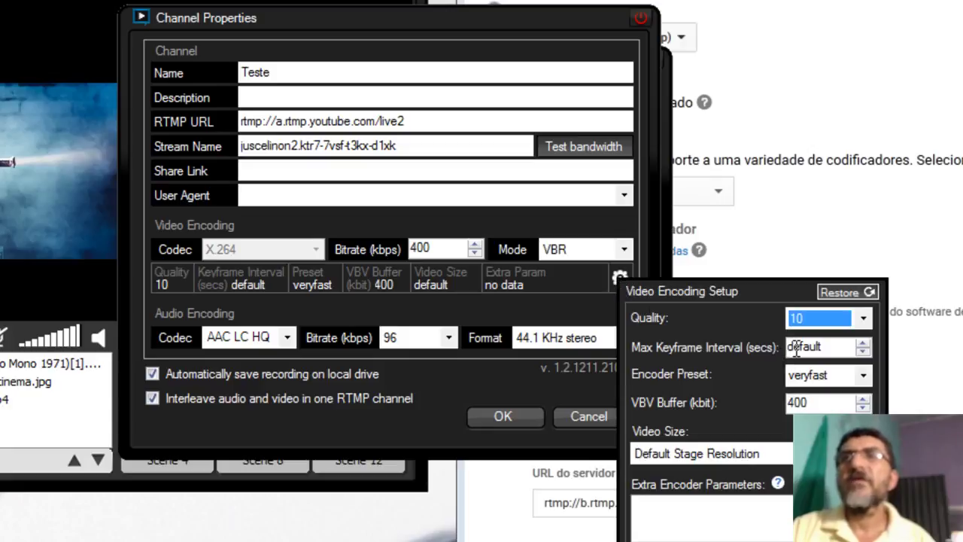
click(863, 352)
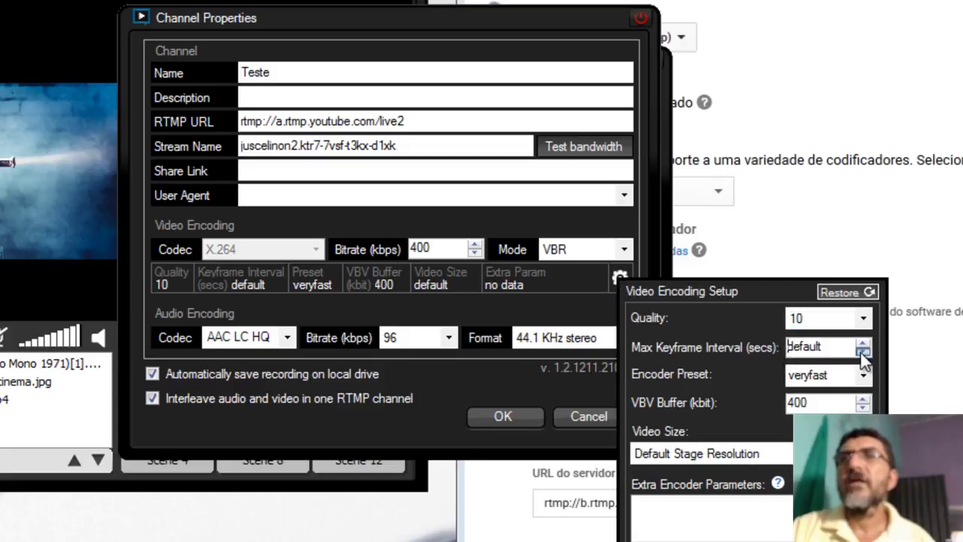
click(863, 343)
click(863, 344)
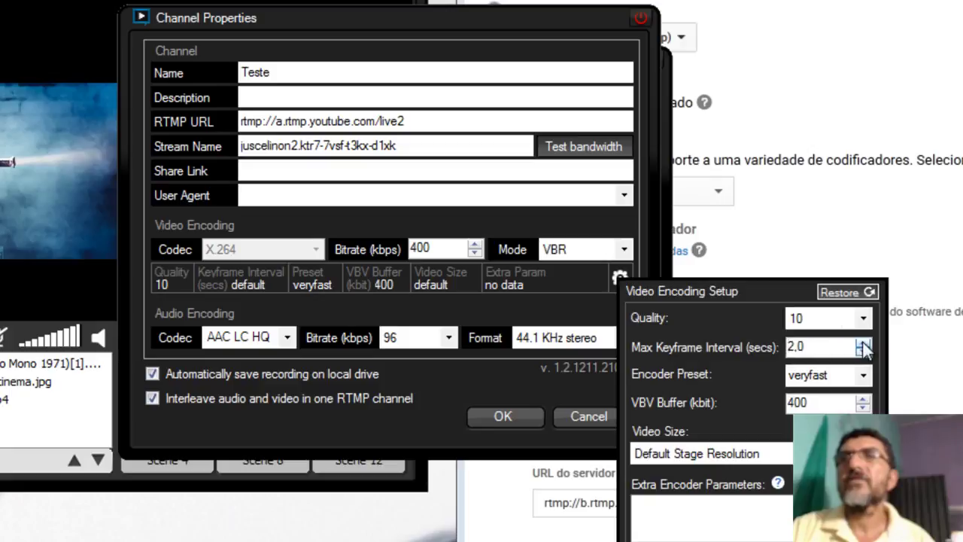
click(815, 242)
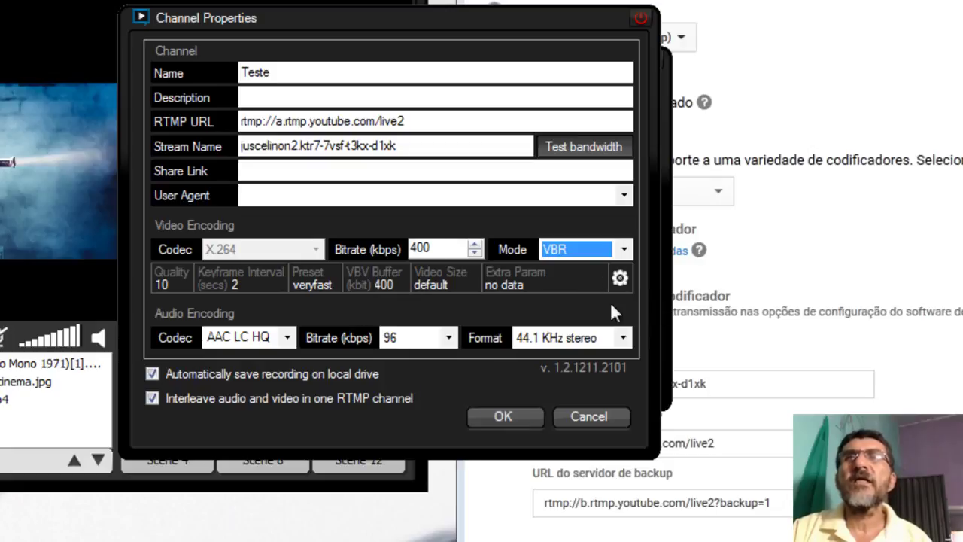
click(502, 411)
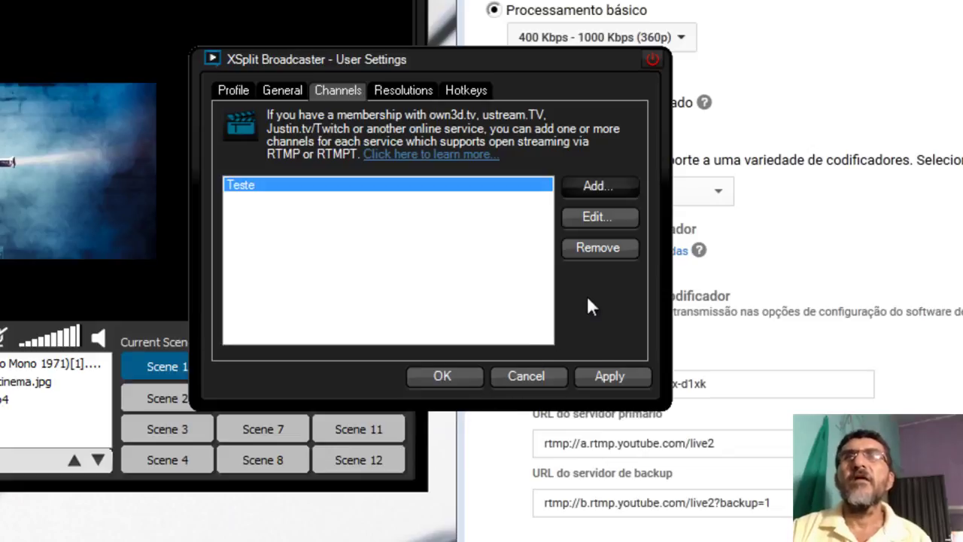
click(600, 375)
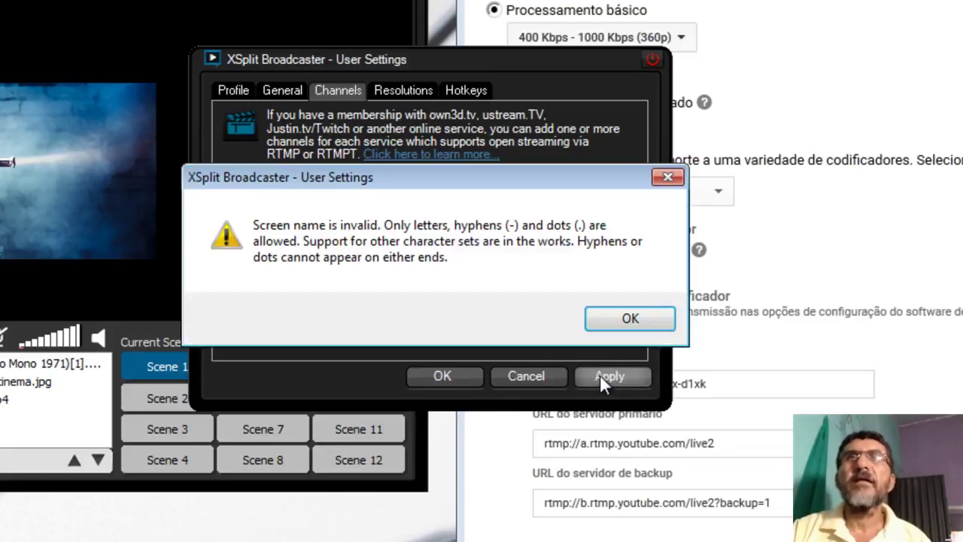
click(631, 319)
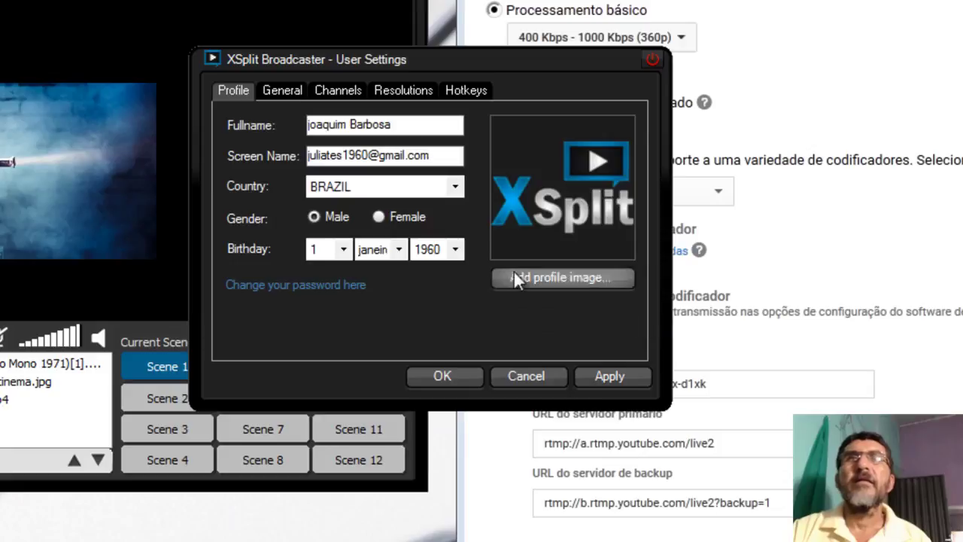
Replace the XSplit profile's screen name with the stream name key copied from the event's YouTube ingestion settings
key(BackSpace)
key(BackSpace)
key(BackSpace)
key(BackSpace)
key(BackSpace)
key(BackSpace)
key(BackSpace)
key(BackSpace)
key(BackSpace)
key(BackSpace)
key(BackSpace)
key(BackSpace)
key(BackSpace)
key(BackSpace)
key(BackSpace)
key(BackSpace)
key(BackSpace)
key(BackSpace)
key(BackSpace)
key(BackSpace)
key(BackSpace)
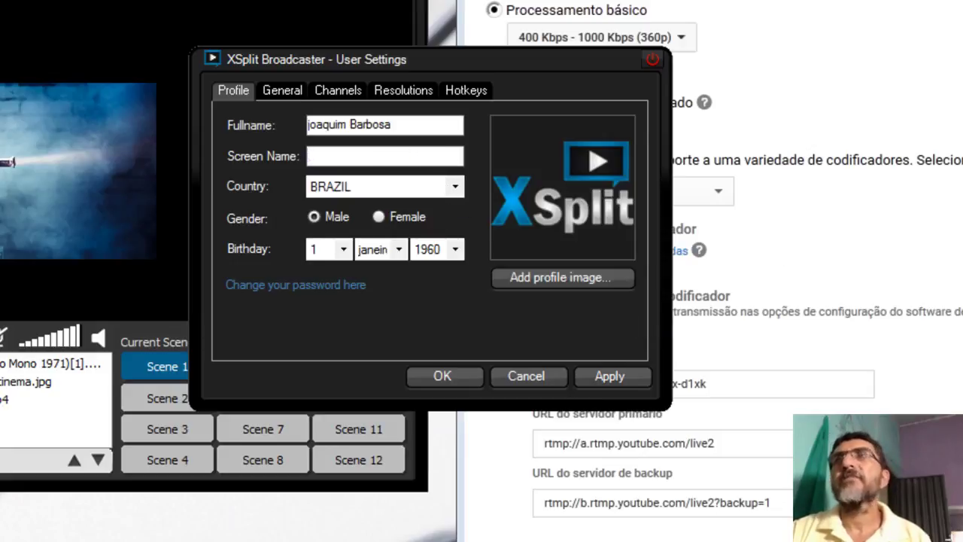
click(946, 256)
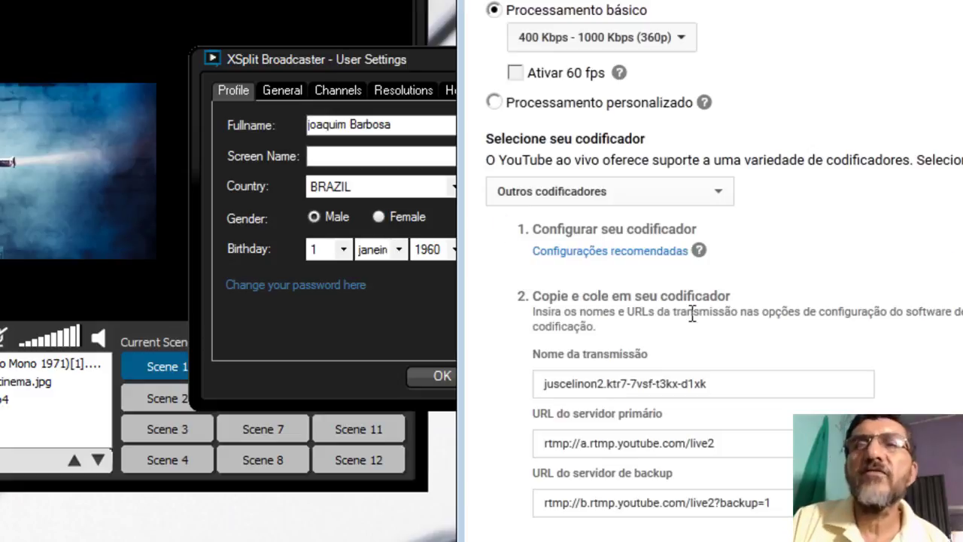
click(735, 389)
key(ctrl+c)
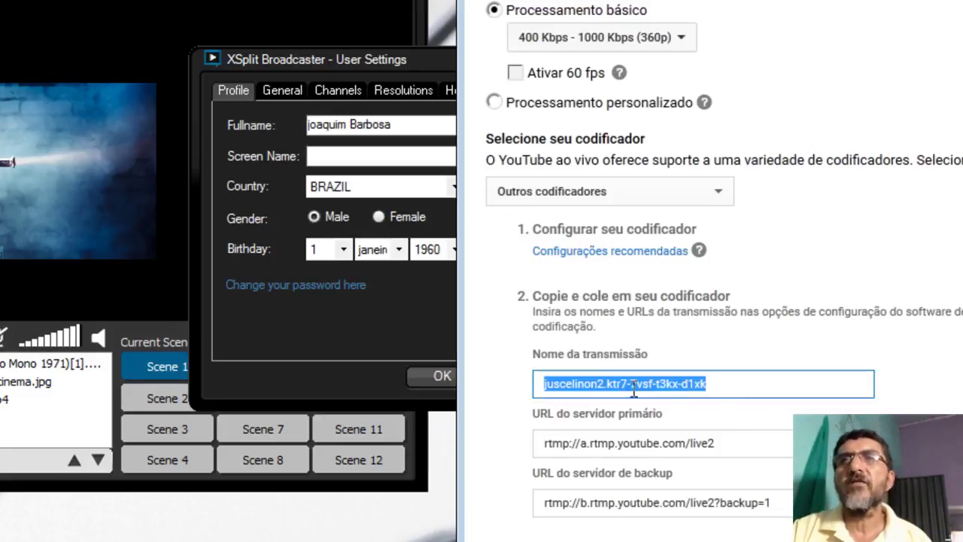
right_click(594, 386)
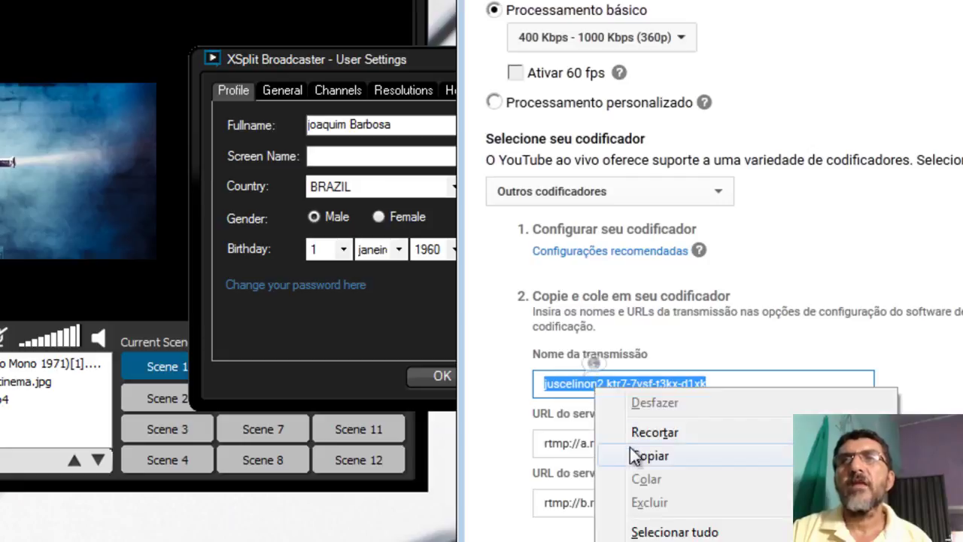
click(632, 455)
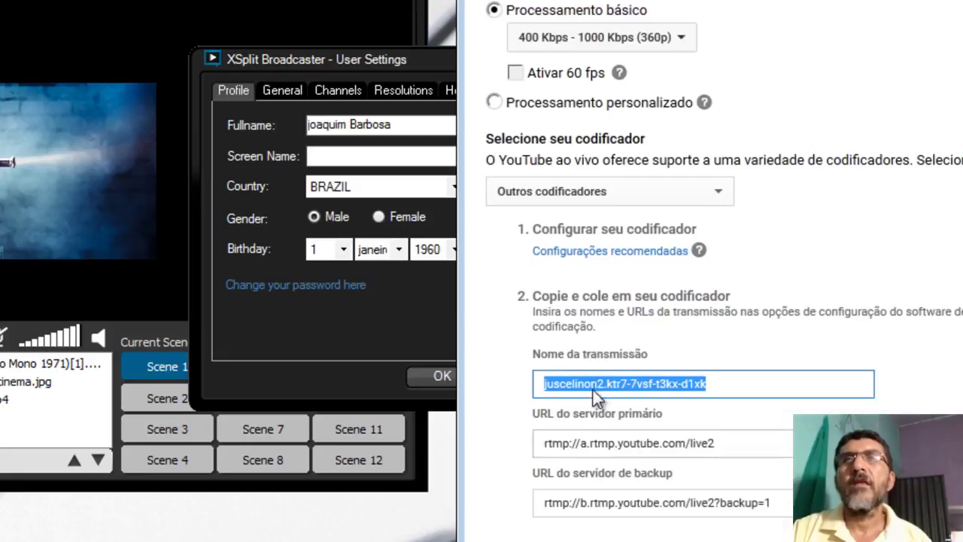
click(426, 58)
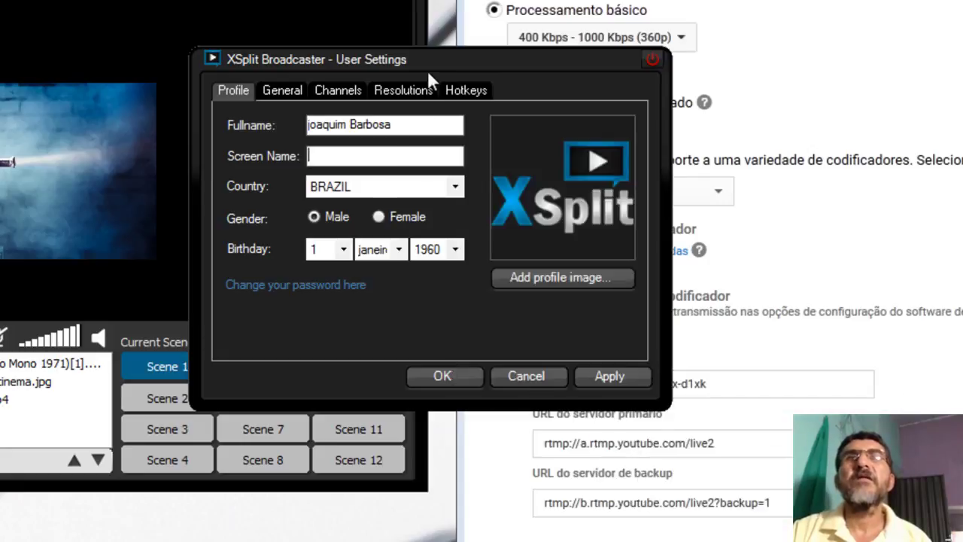
right_click(348, 155)
click(390, 247)
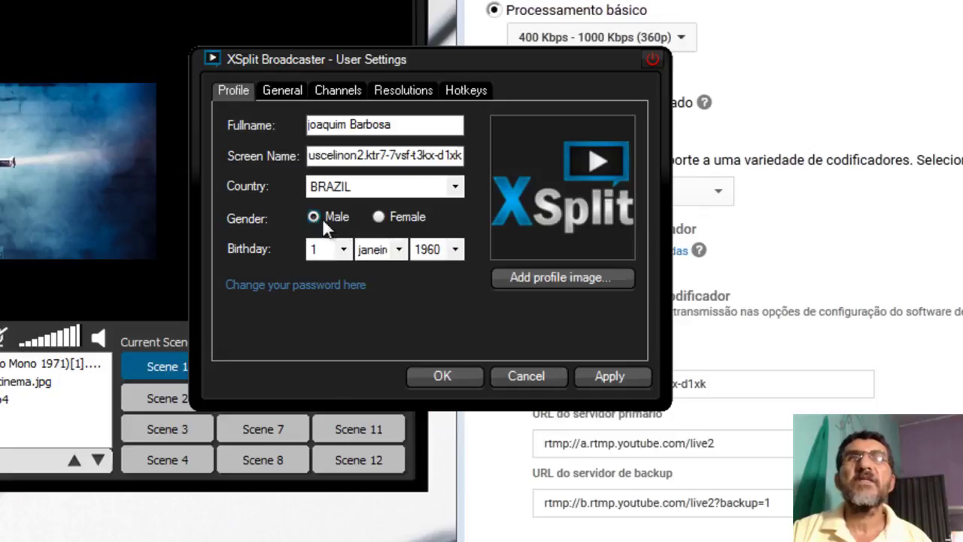
Try to save the profile change, and close the user settings without saving
click(599, 376)
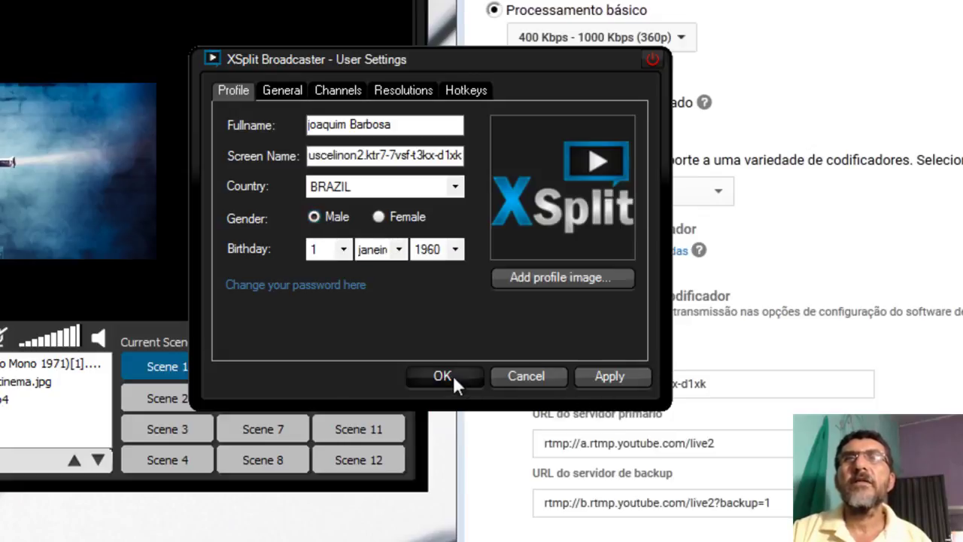
click(651, 60)
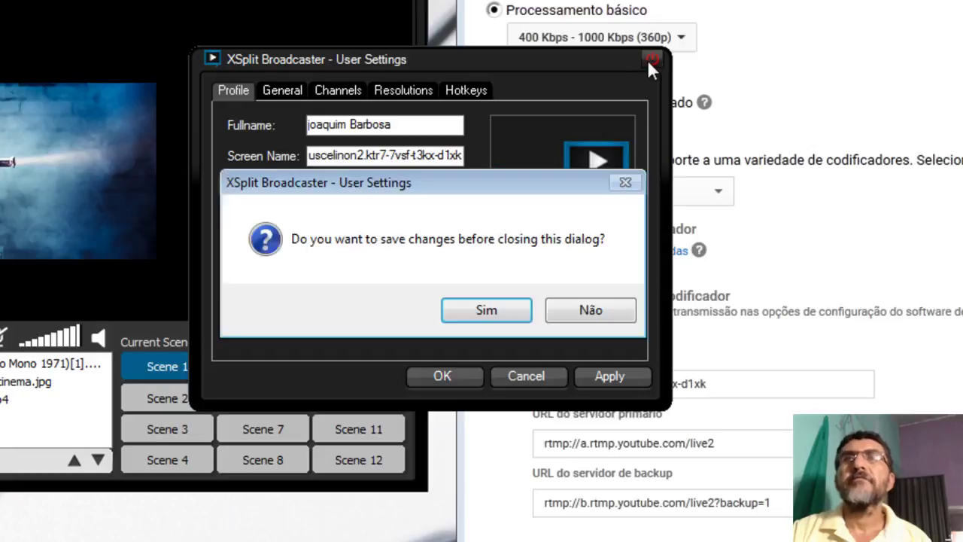
click(457, 310)
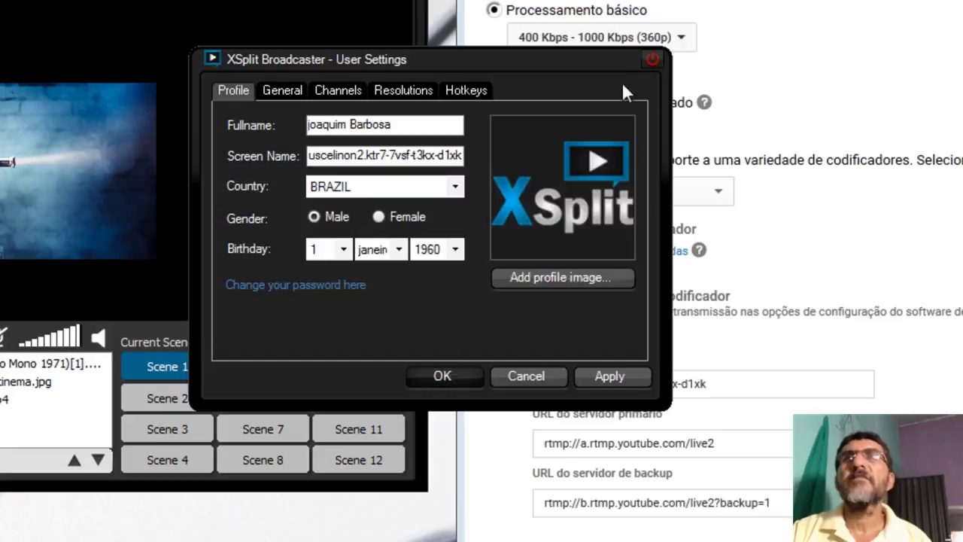
click(650, 60)
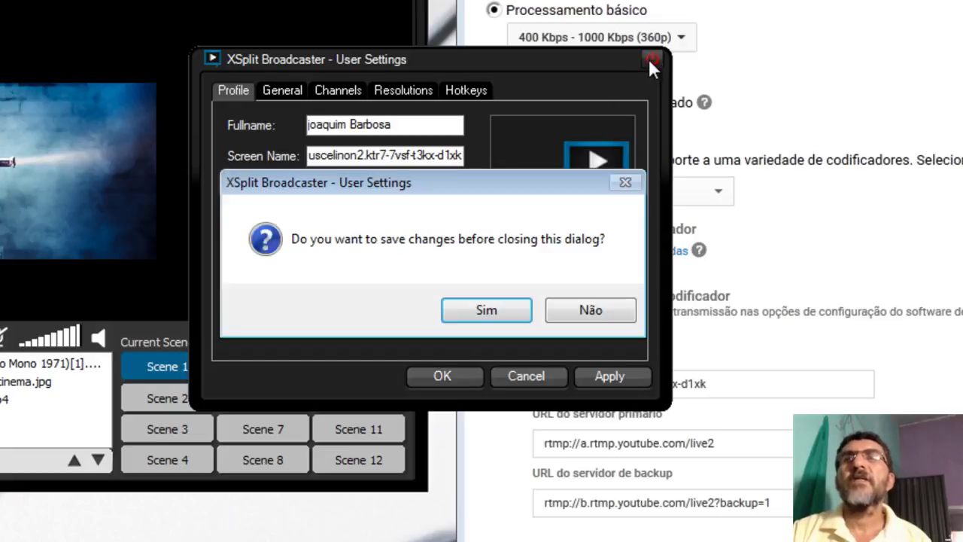
click(590, 310)
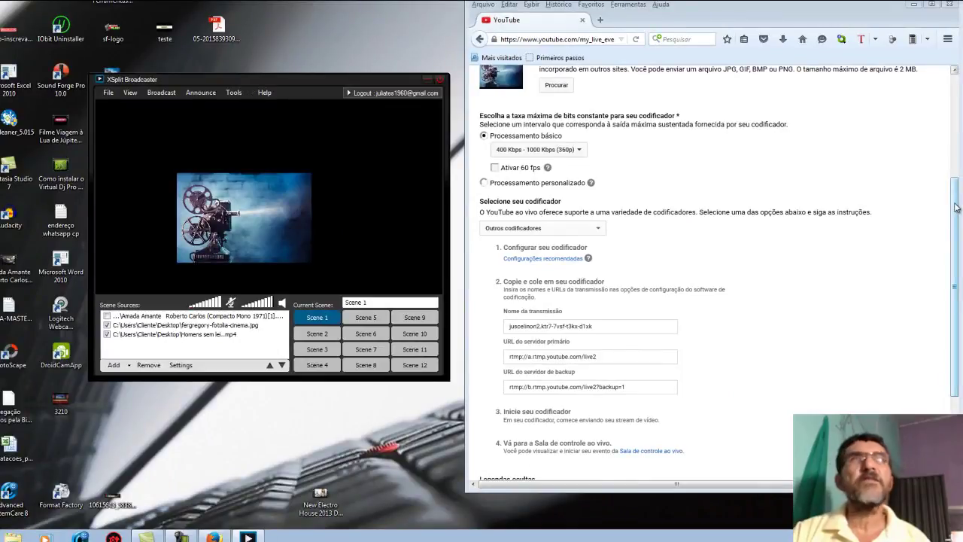
Save the changes to the Teste event's ingestion settings in YouTube
drag(955, 207, 953, 113)
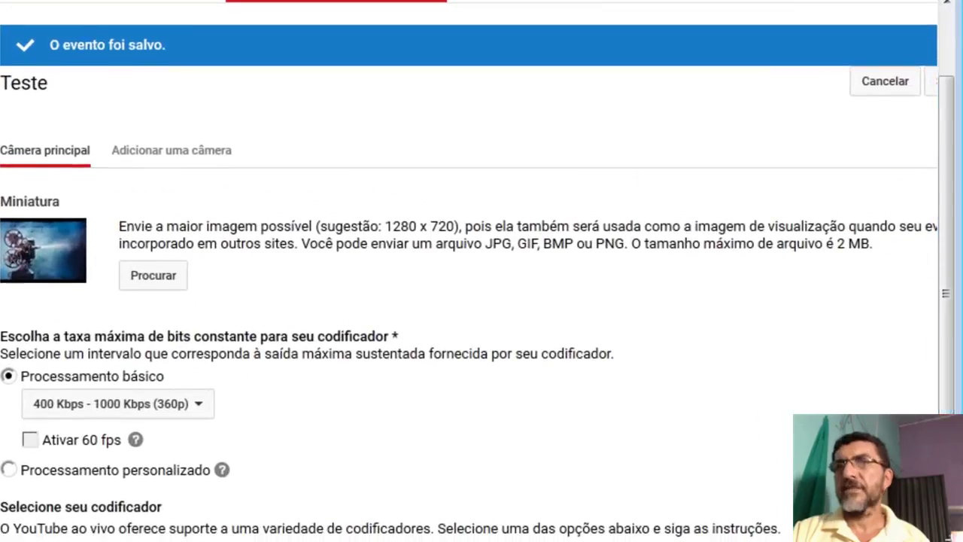
scroll(467, 271, right, 2)
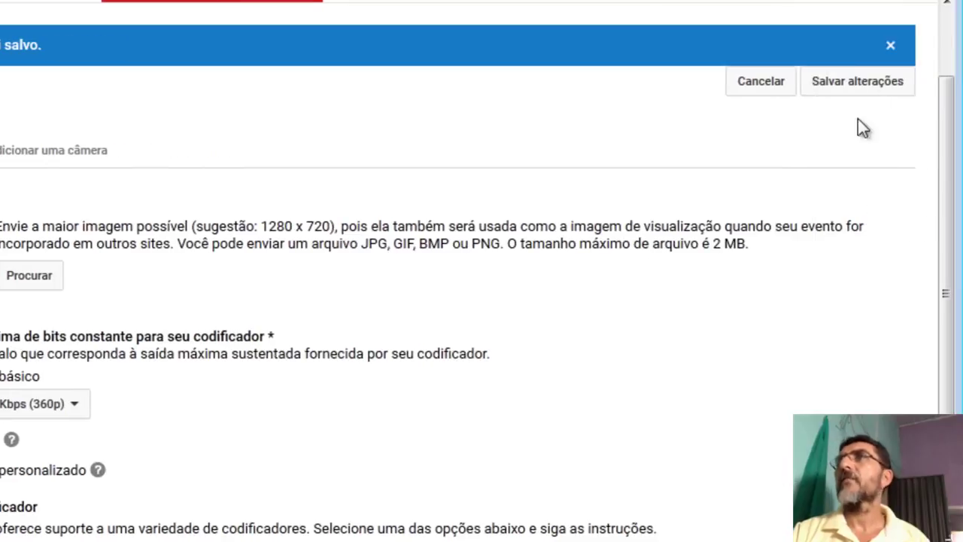
click(871, 89)
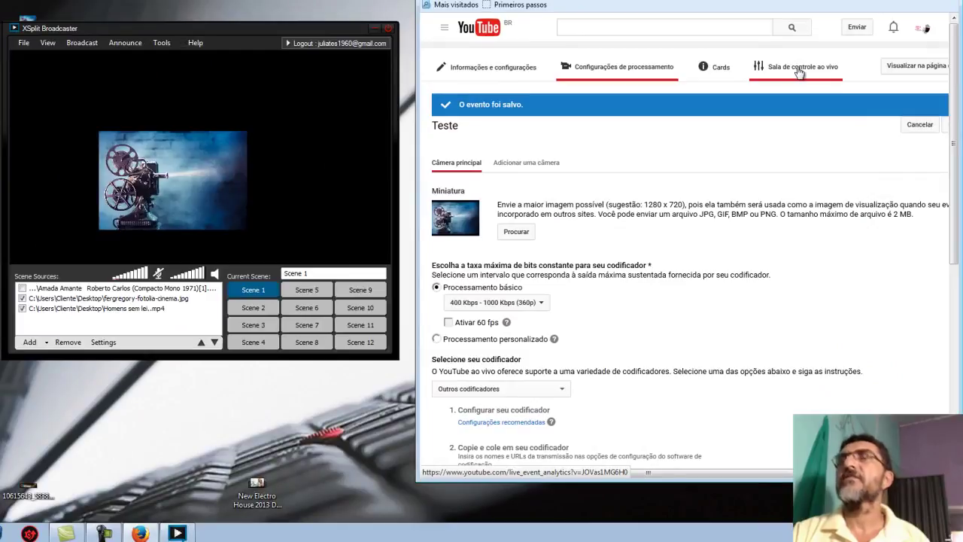
Open the Teste event's live control room (Sala de controle ao vivo) and look over its stream status and preview players
click(799, 71)
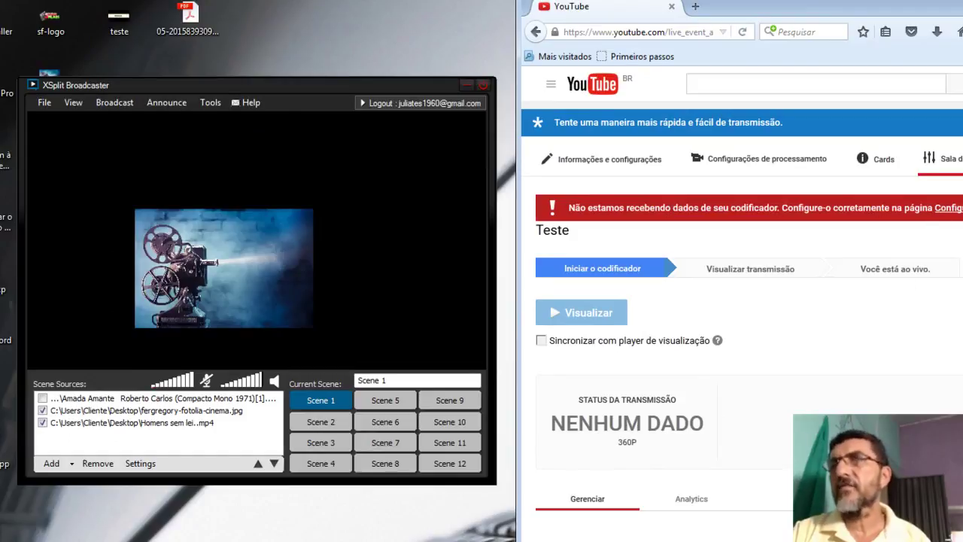
scroll(749, 301, down, 9)
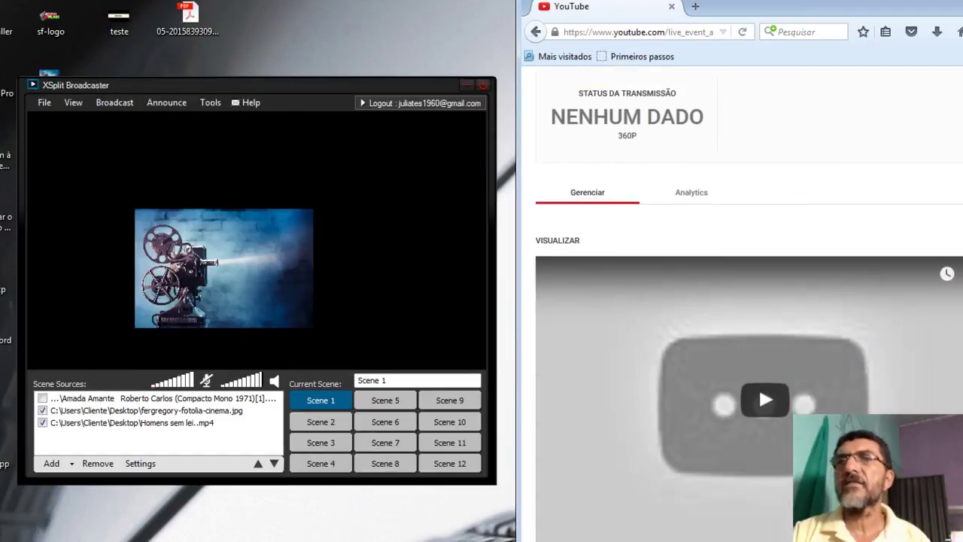
scroll(758, 300, down, 3)
scroll(758, 383, up, 10)
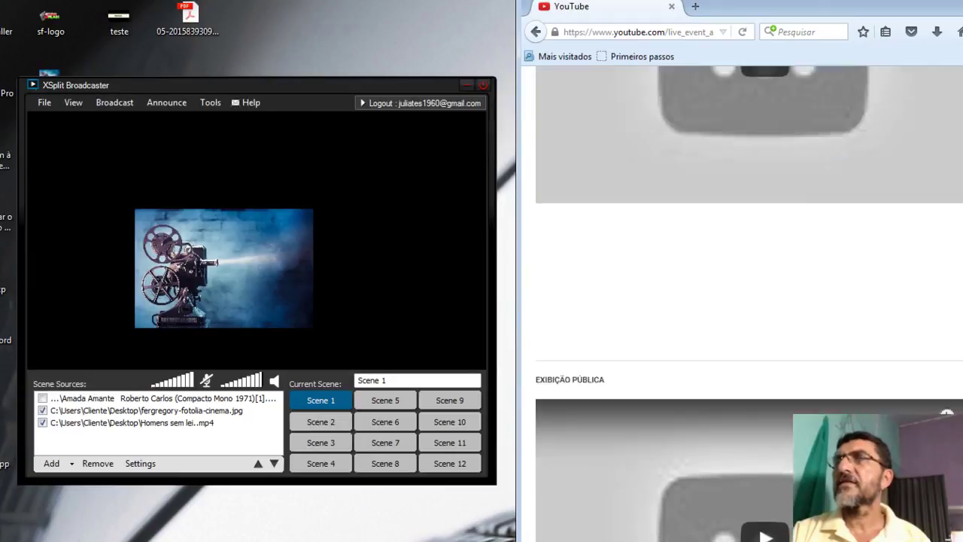
scroll(741, 301, up, 2)
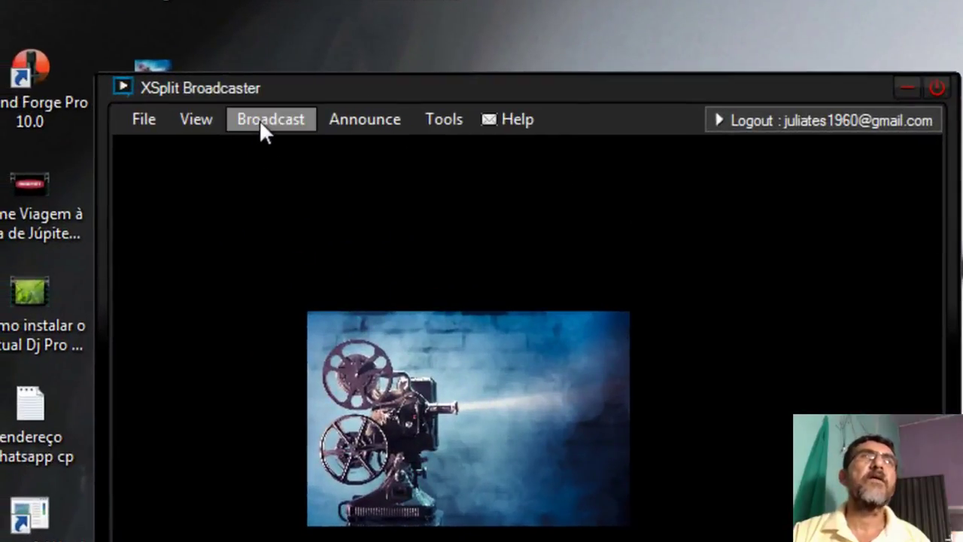
Switch to XSplit Broadcaster and start broadcasting to the Teste channel
click(259, 120)
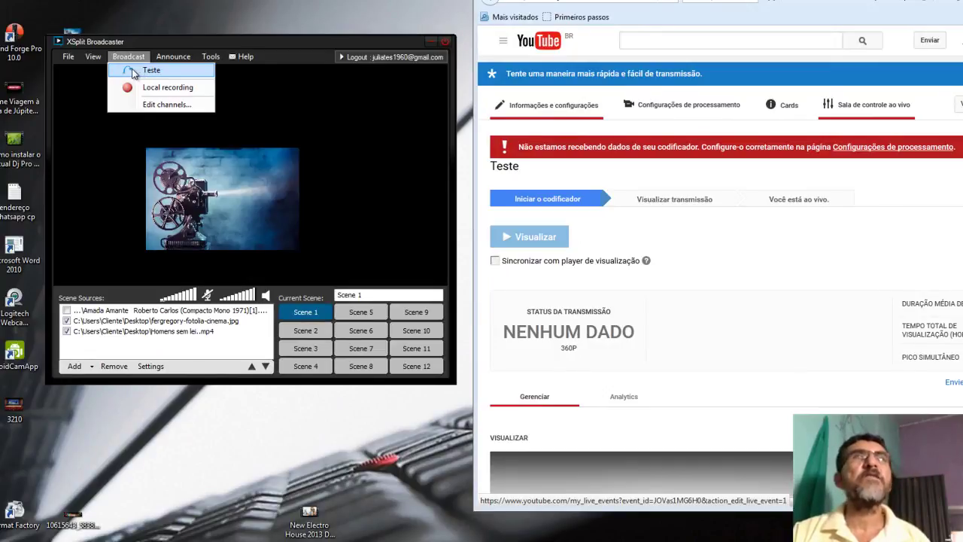
click(140, 73)
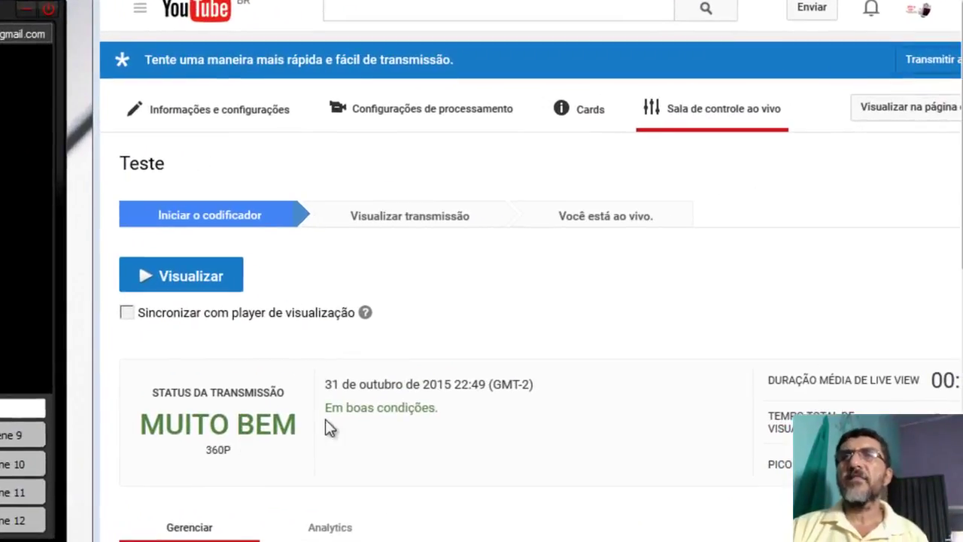
In YouTube's live control room, start the Teste event's preview and its live transmission, confirming both
click(191, 280)
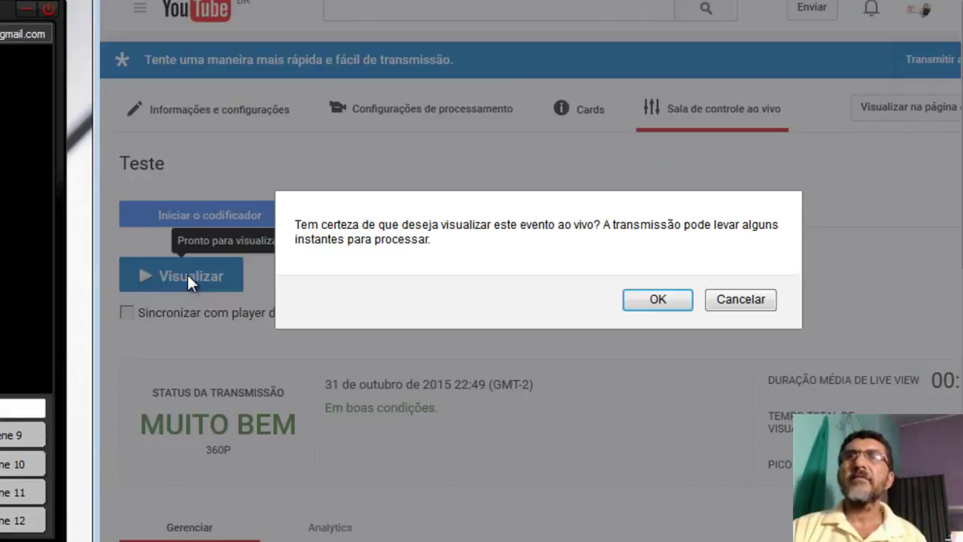
click(656, 301)
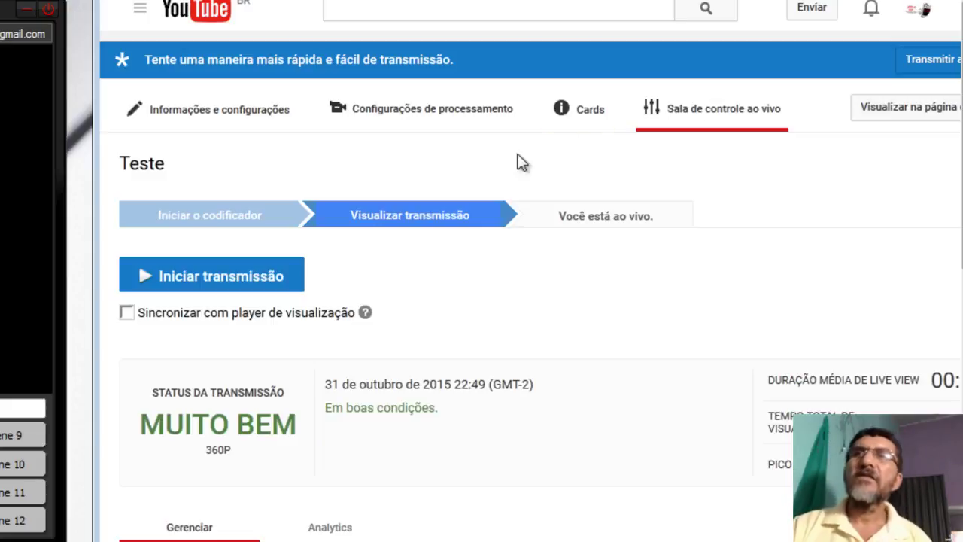
click(214, 280)
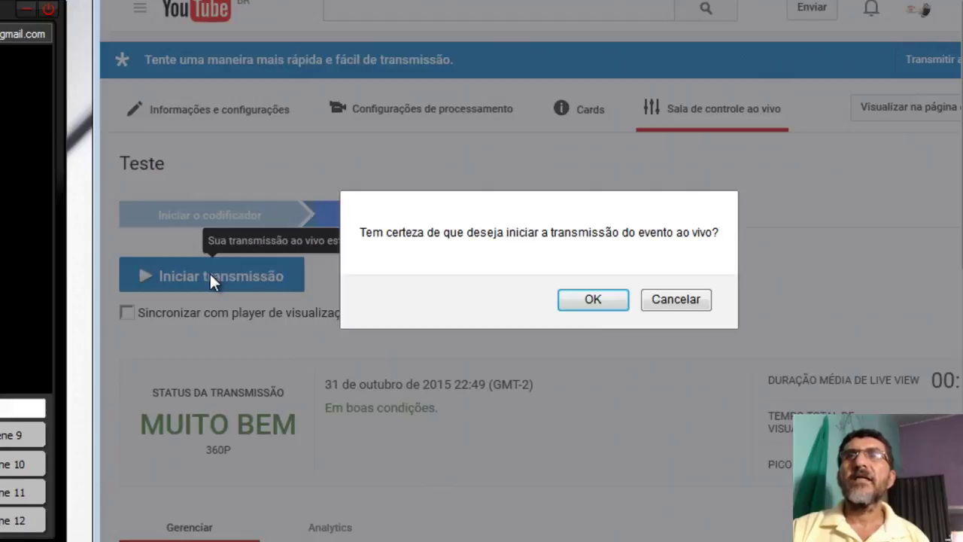
click(593, 300)
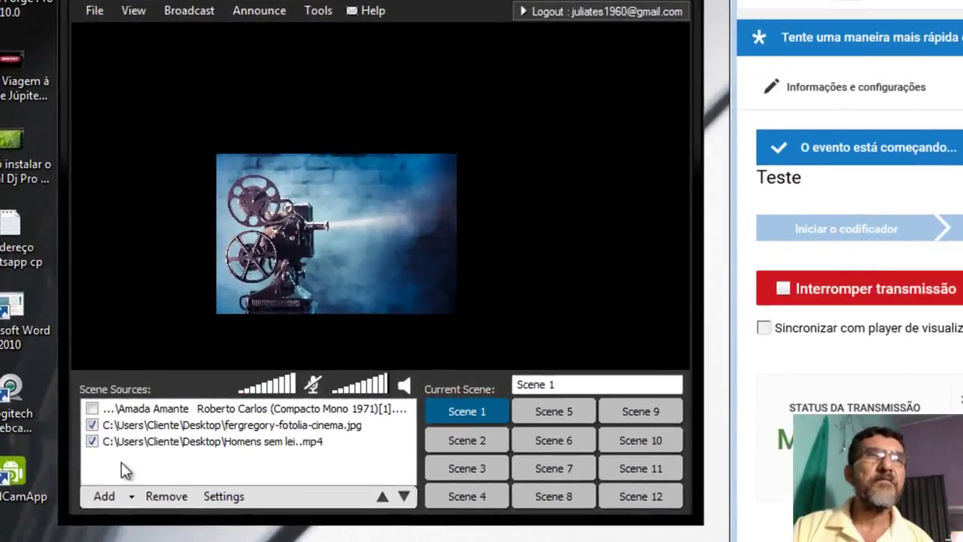
Enable the Amada Amante video source in XSplit's Scene 1 and select it
click(92, 408)
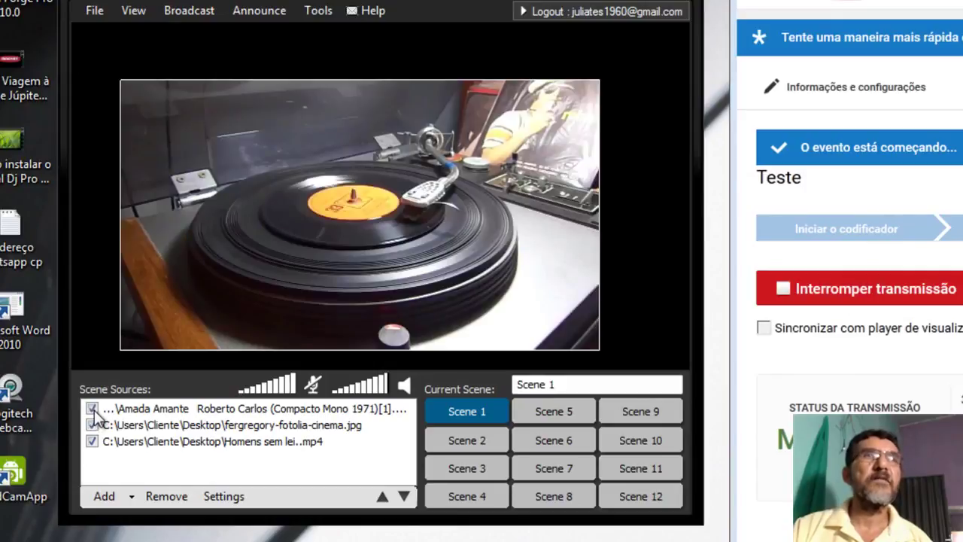
click(152, 410)
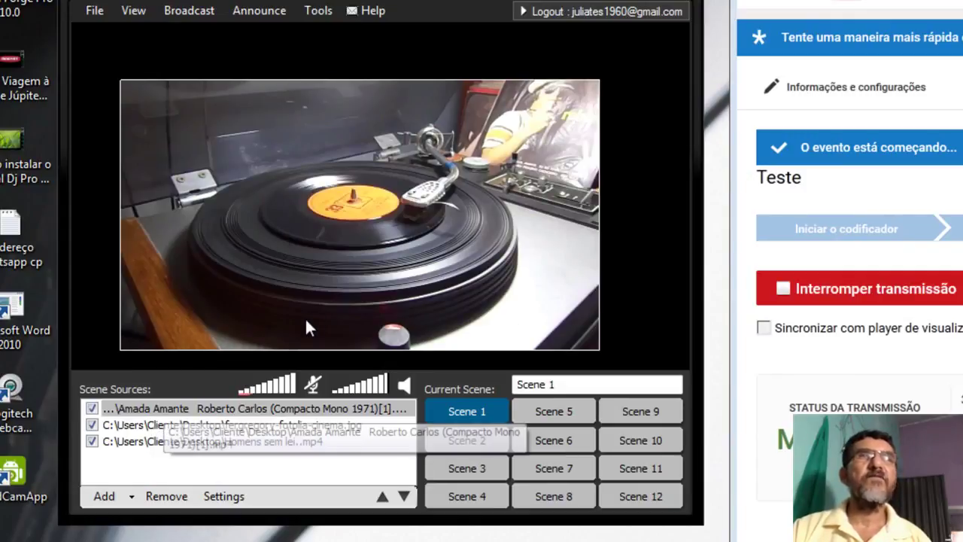
click(195, 411)
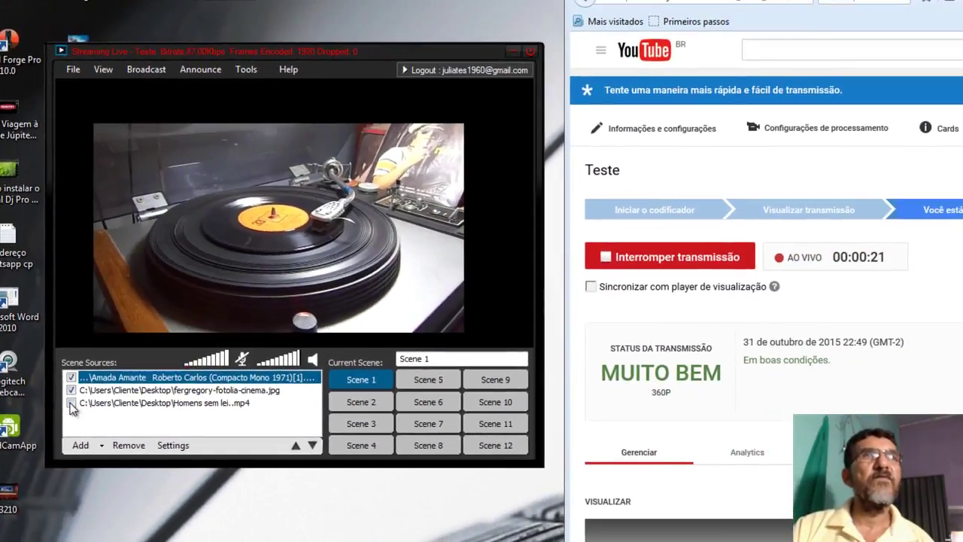
Hide the Homens sem lei video and the fergregory-fotolia-cinema.jpg image in Scene 1, leaving only the Amada Amante video enabled
click(89, 435)
click(72, 390)
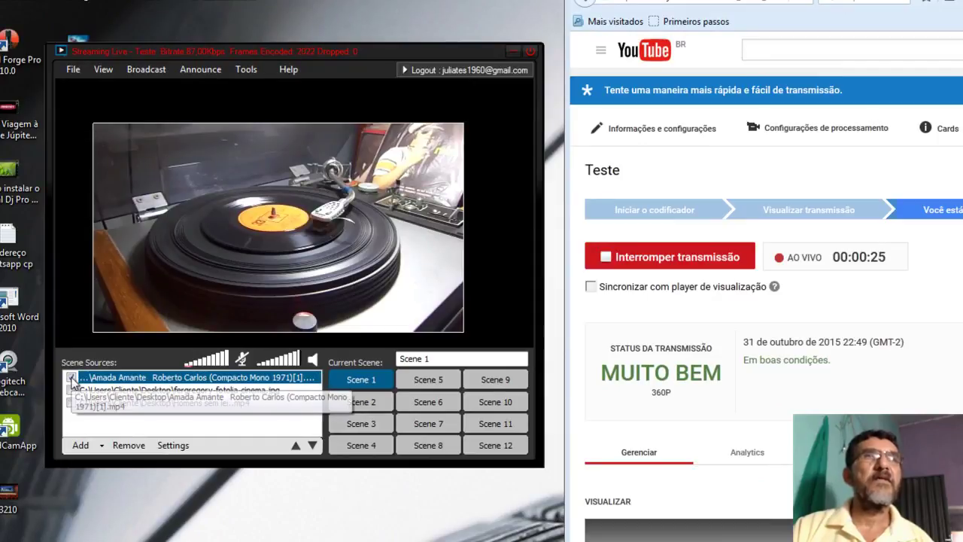
click(71, 378)
click(72, 379)
click(72, 378)
click(72, 378)
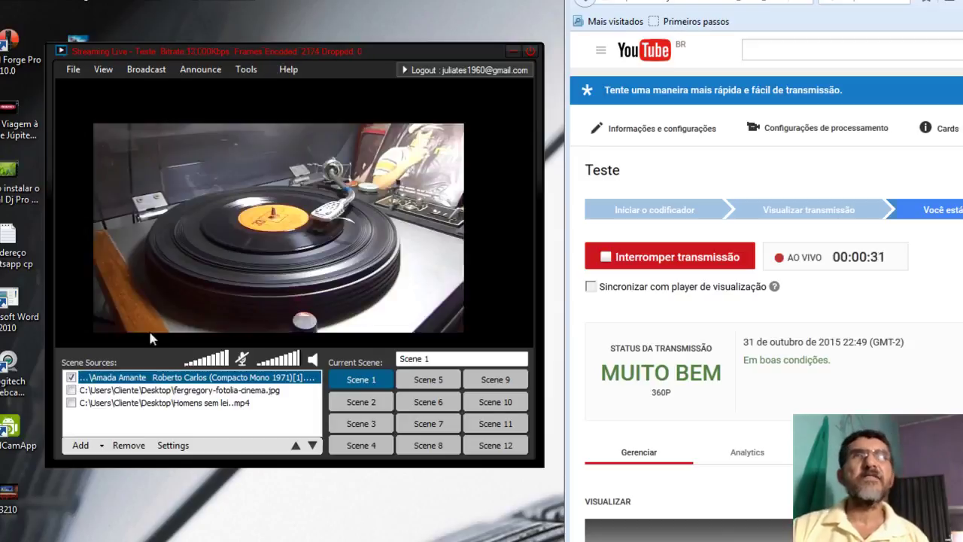
click(209, 286)
click(162, 377)
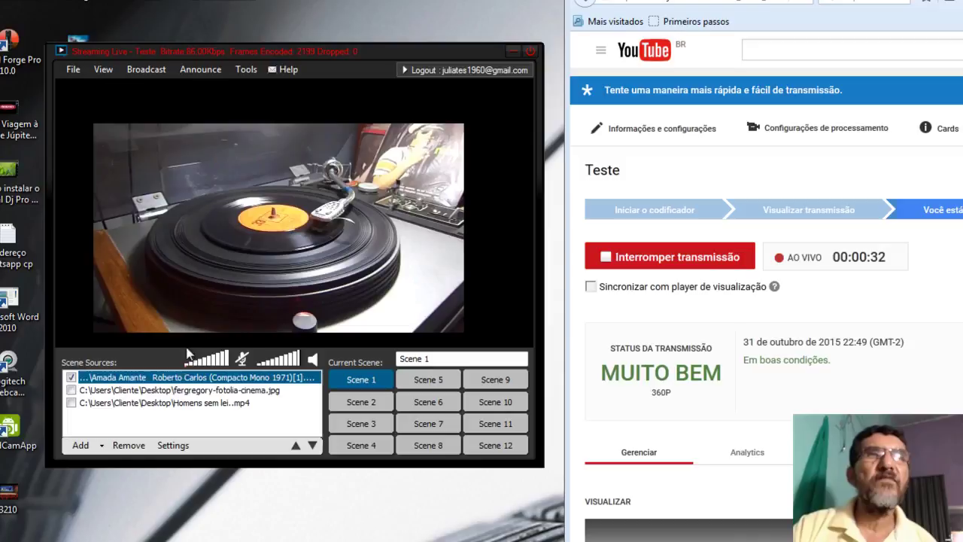
Start adding a new media file source to Scene 1
click(100, 443)
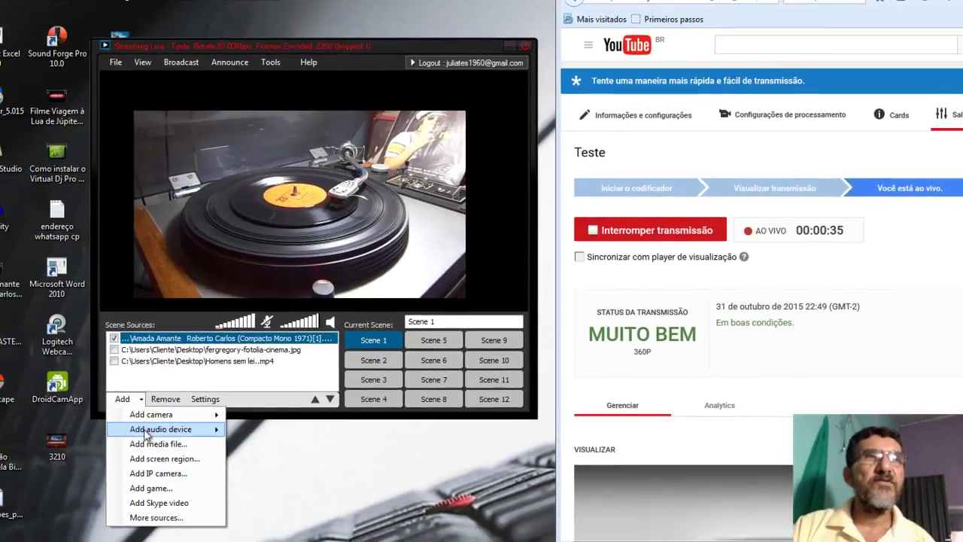
click(149, 444)
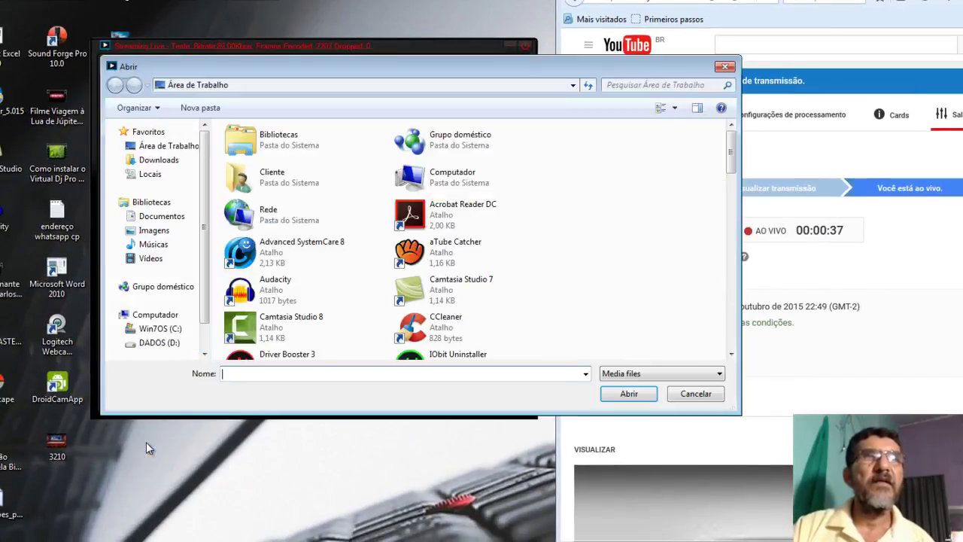